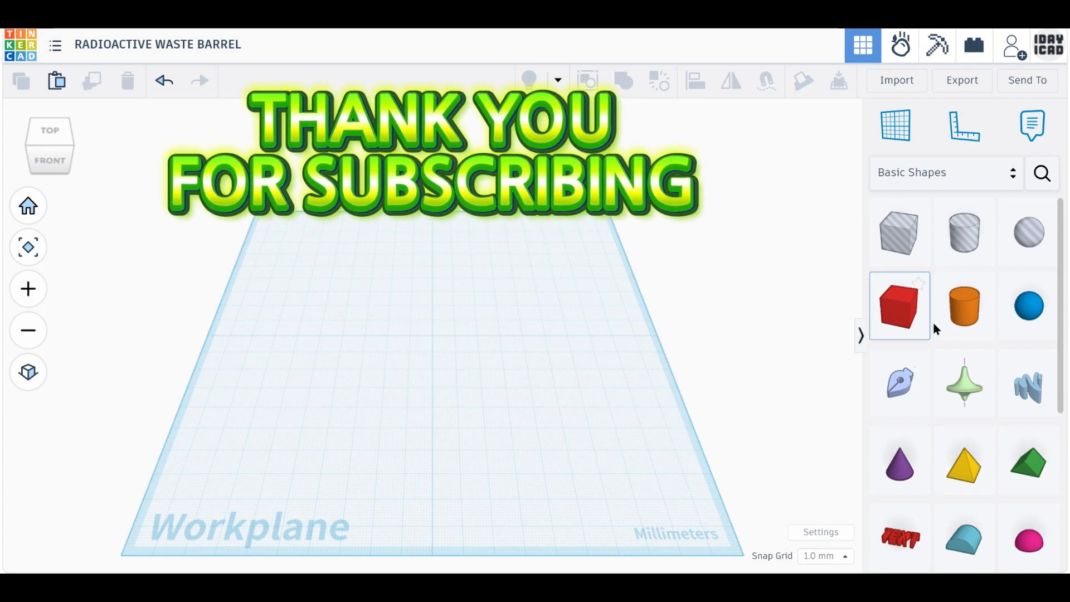
Step: Place a solid cylinder on the workplane and size it 40 mm wide, 40 mm deep and 60 mm tall
{"action": "left_click", "coordinate": [965, 307]}
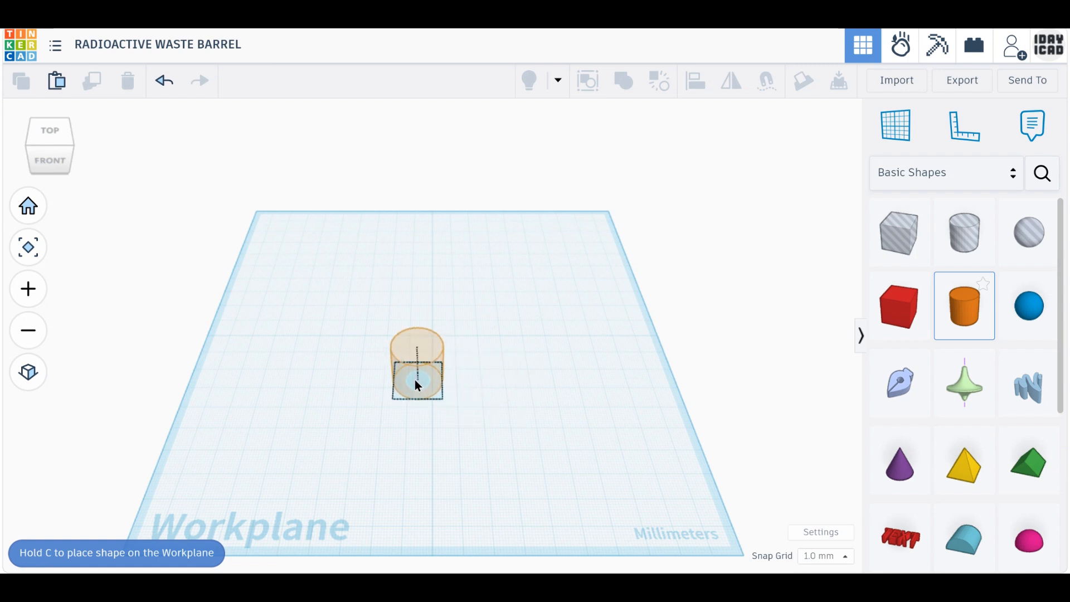
{"action": "left_click", "coordinate": [407, 373]}
{"action": "left_click", "coordinate": [402, 453]}
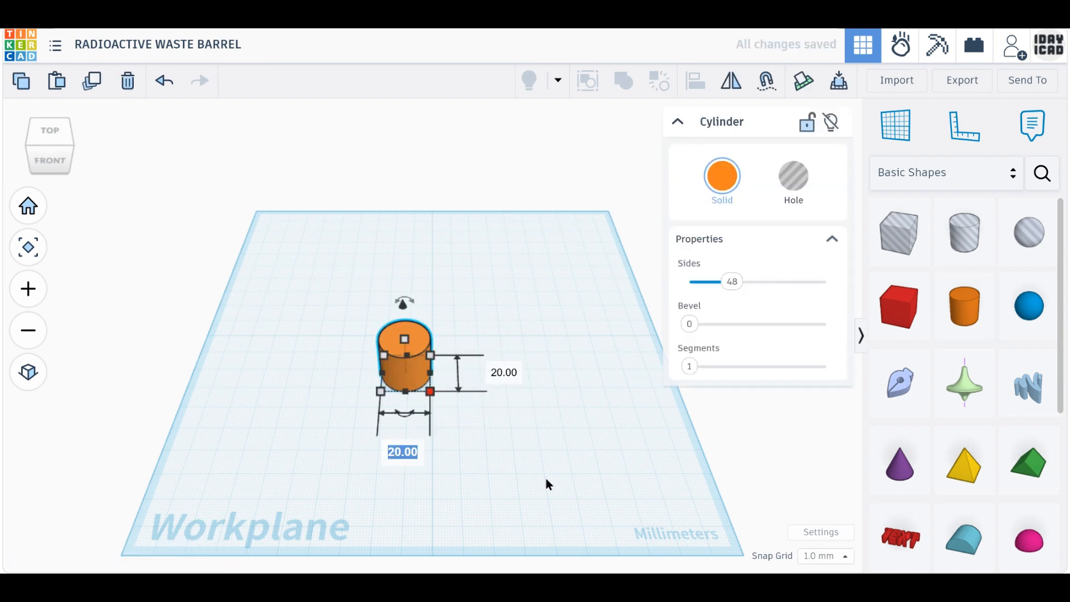
{"action": "type", "text": "40"}
{"action": "key", "text": "Return"}
{"action": "left_click", "coordinate": [552, 372]}
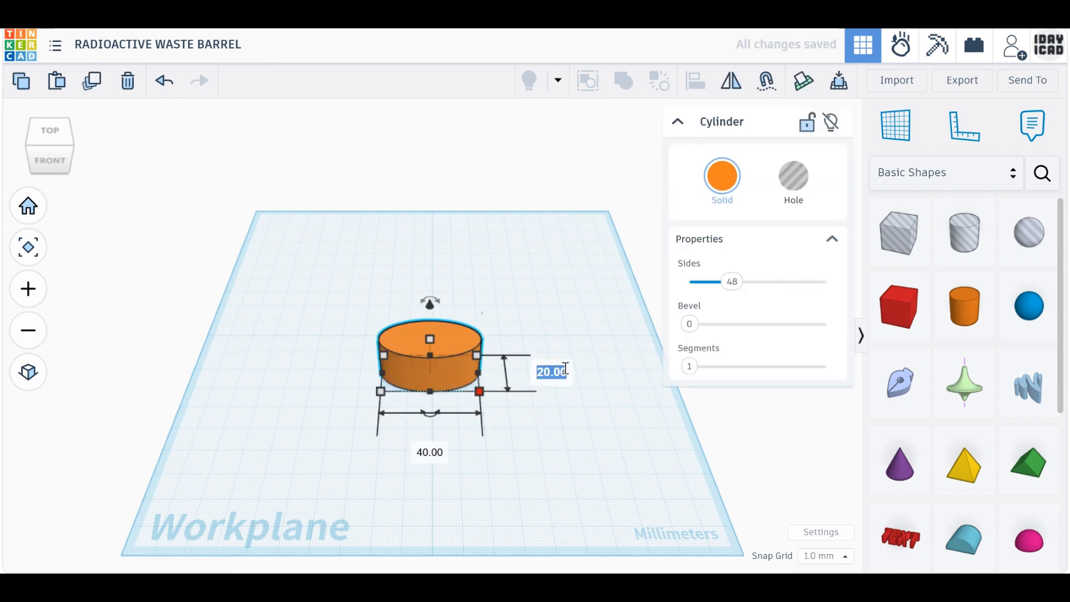
{"action": "type", "text": "40"}
{"action": "key", "text": "Return"}
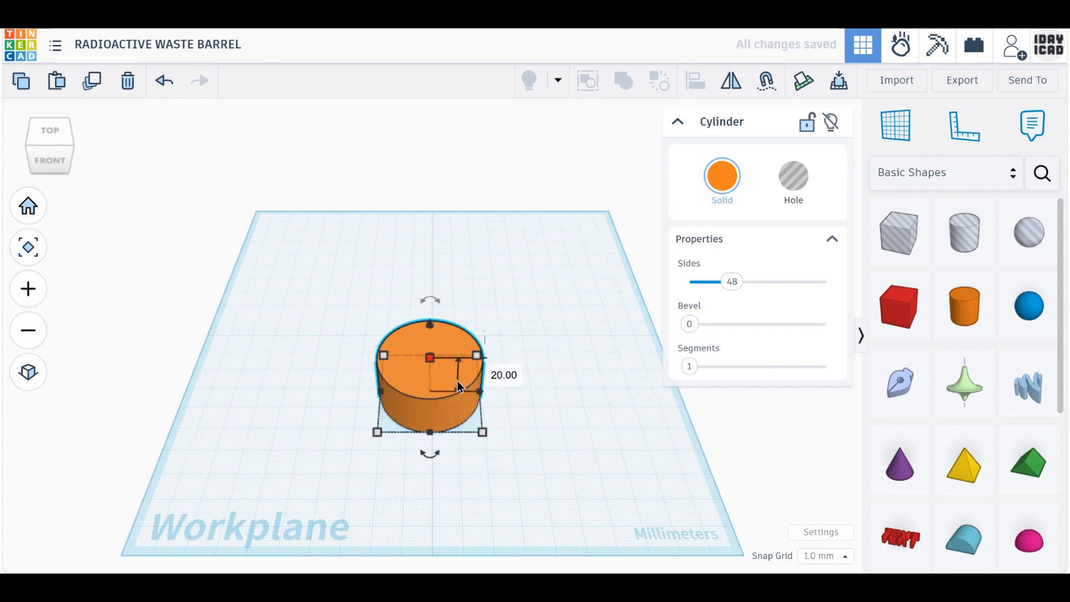
{"action": "type", "text": "60"}
{"action": "key", "text": "Return"}
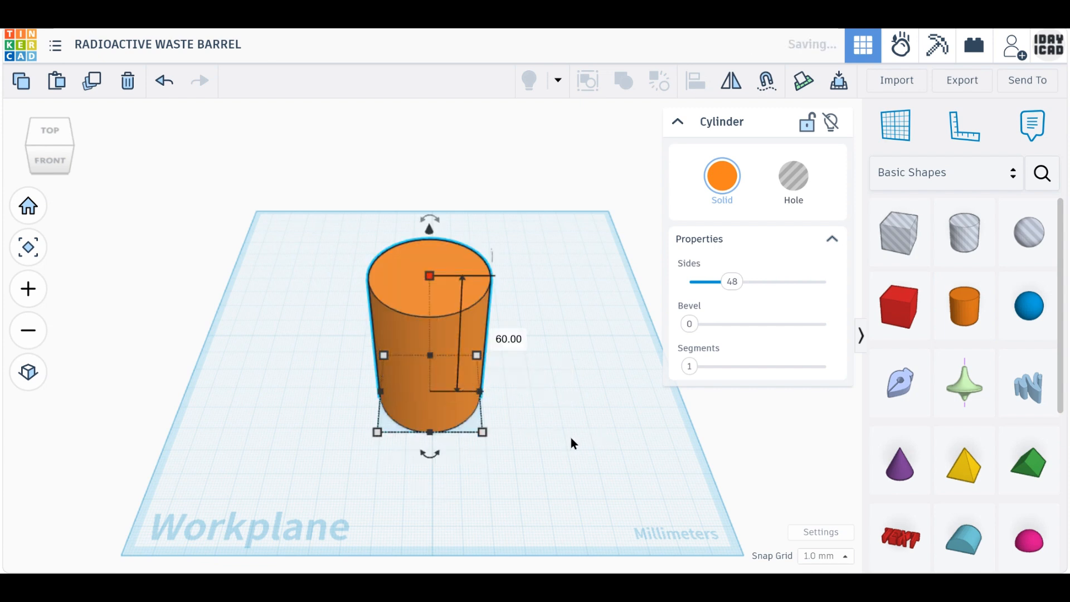
Step: Move the large cylinder to the back-left corner area of the workplane
{"action": "left_click", "coordinate": [513, 434]}
{"action": "left_click_drag", "start_coordinate": [441, 410], "coordinate": [322, 351]}
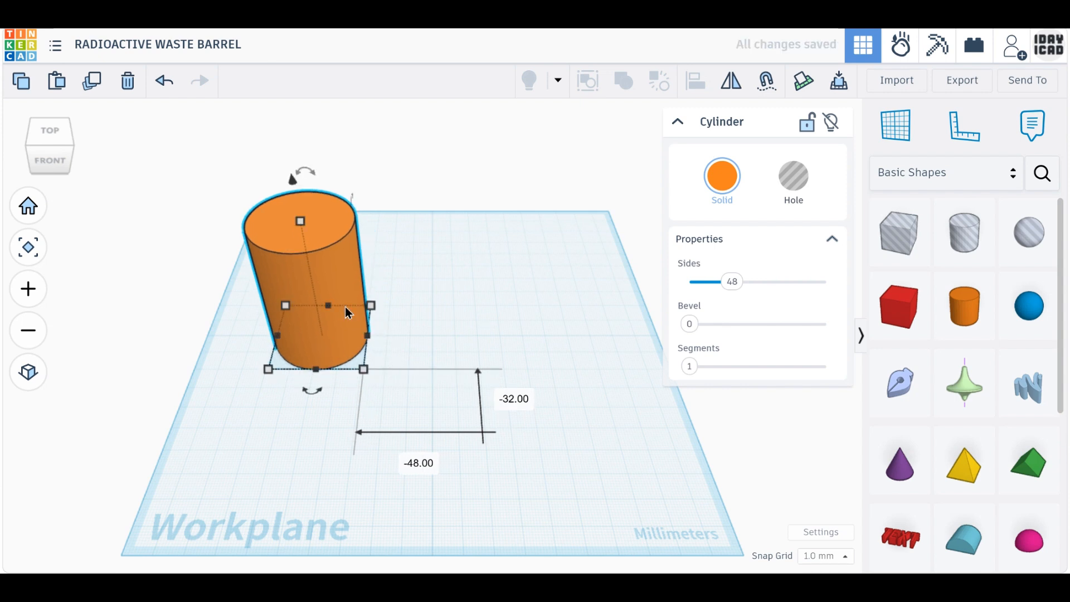
{"action": "left_click_drag", "start_coordinate": [346, 307], "coordinate": [313, 286]}
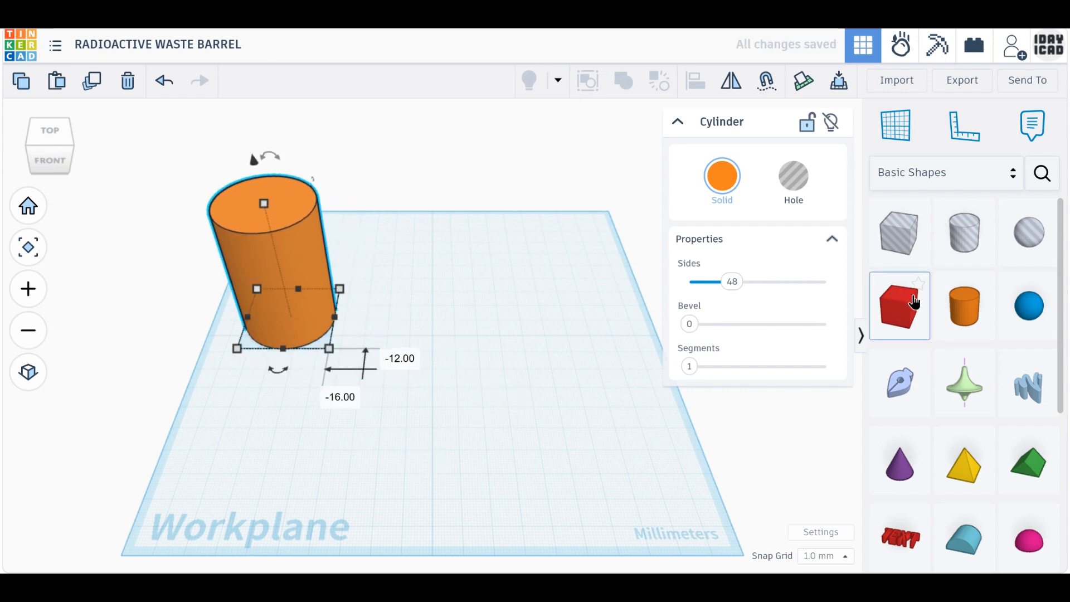
Step: Add a second solid cylinder, make it 10 mm wide and 10 mm deep, and move it nearer the large cylinder
{"action": "left_click_drag", "start_coordinate": [962, 306], "coordinate": [467, 386]}
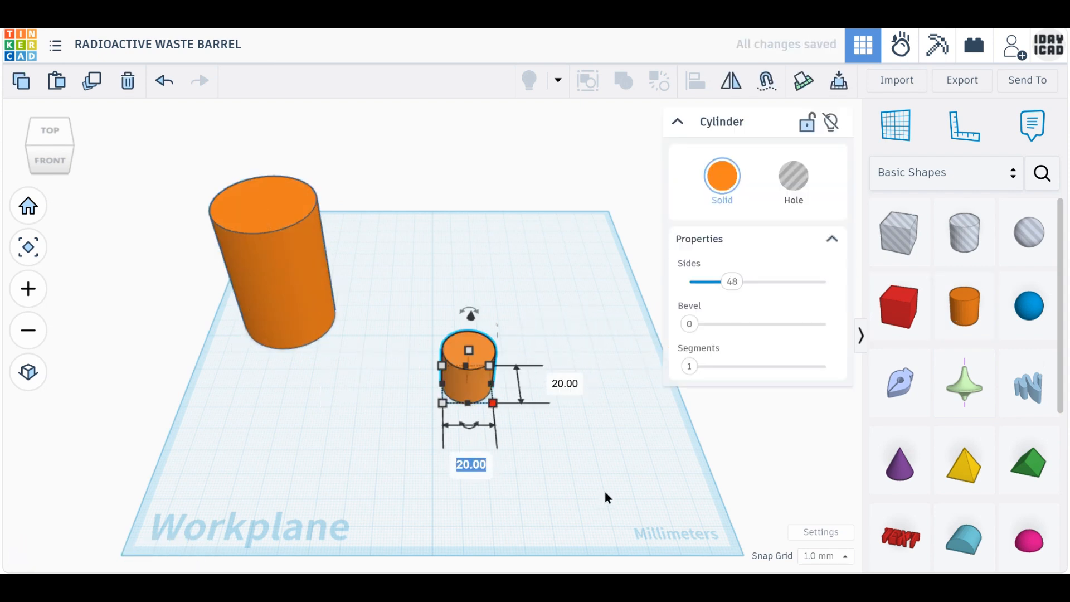
{"action": "type", "text": "10"}
{"action": "key", "text": "Return"}
{"action": "left_click", "coordinate": [551, 383]}
{"action": "type", "text": "10"}
{"action": "key", "text": "Return"}
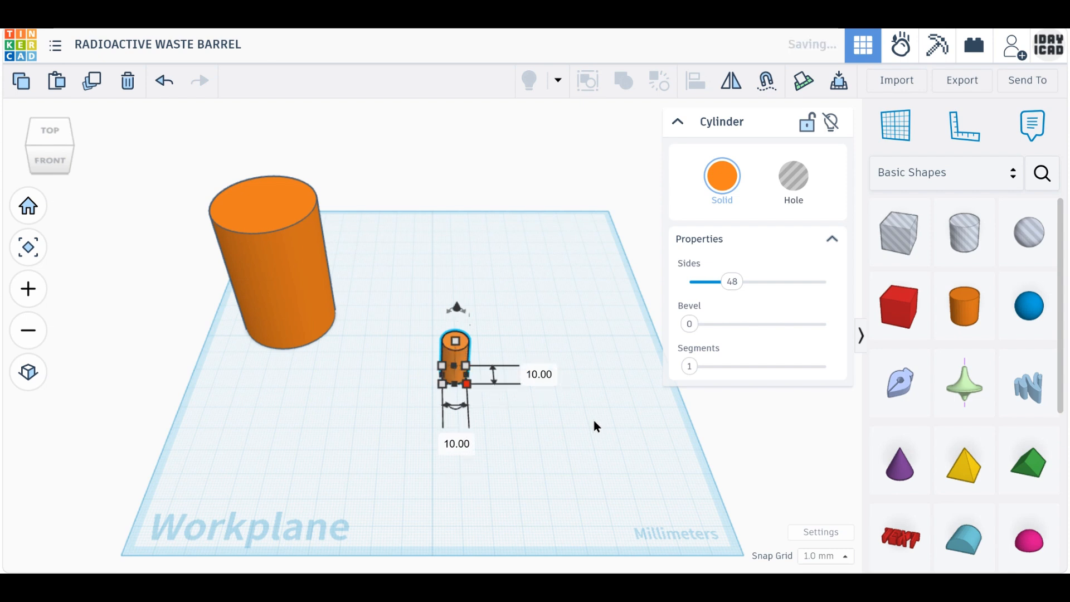
{"action": "left_click", "coordinate": [594, 422]}
{"action": "left_click_drag", "start_coordinate": [445, 364], "coordinate": [389, 330]}
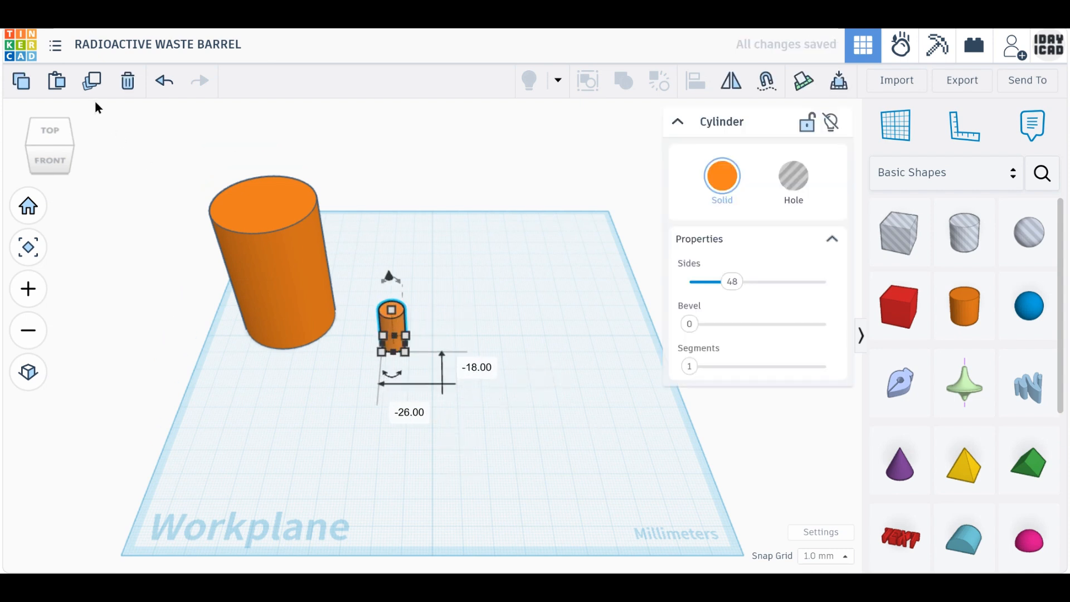
Step: Duplicate the small cylinder, place the copy to its front right, and make the copy 26 mm wide and 26 mm deep
{"action": "left_click", "coordinate": [91, 82]}
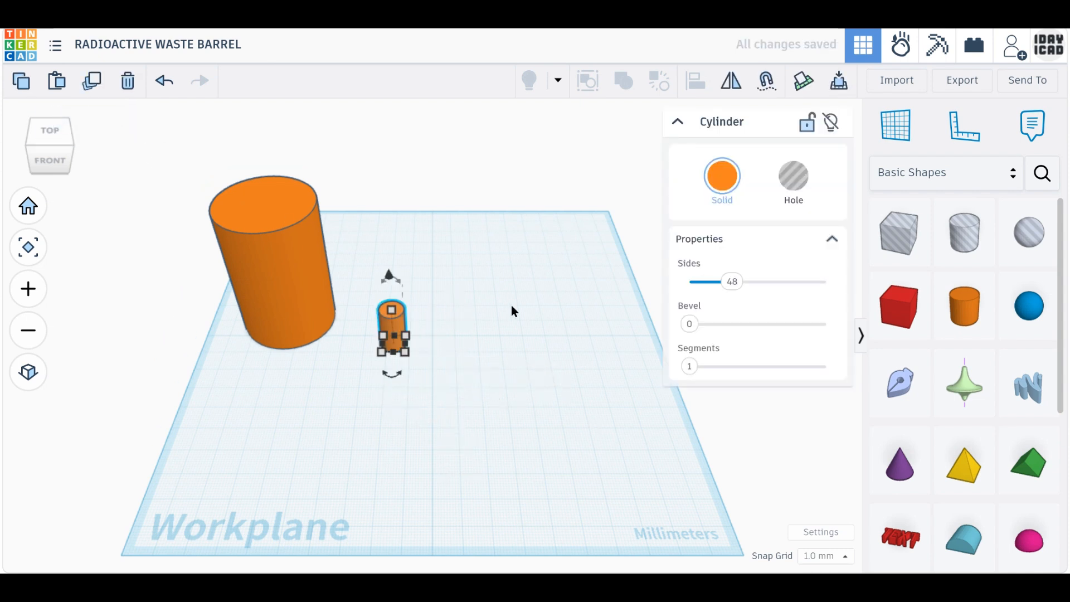
{"action": "left_click_drag", "start_coordinate": [391, 327], "coordinate": [482, 383]}
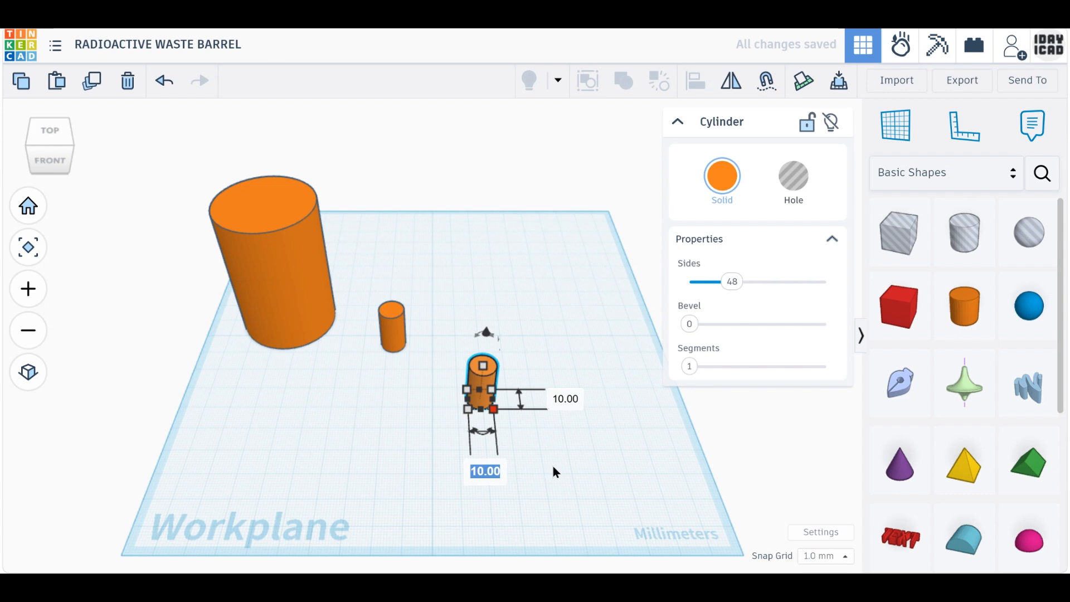
{"action": "type", "text": "26"}
{"action": "key", "text": "Return"}
{"action": "left_click", "coordinate": [605, 397]}
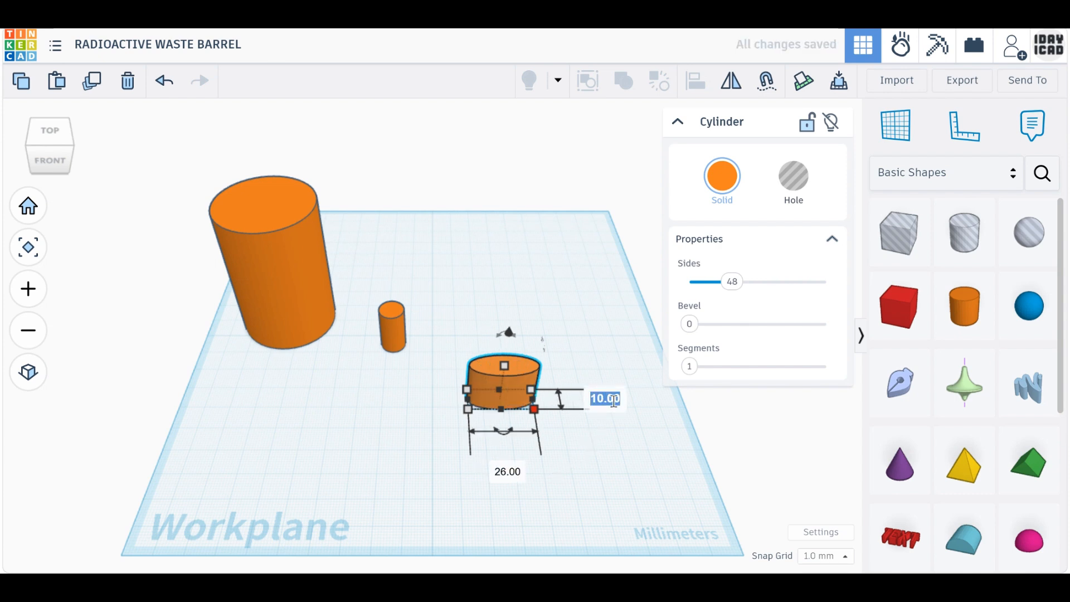
{"action": "type", "text": "26"}
{"action": "key", "text": "Return"}
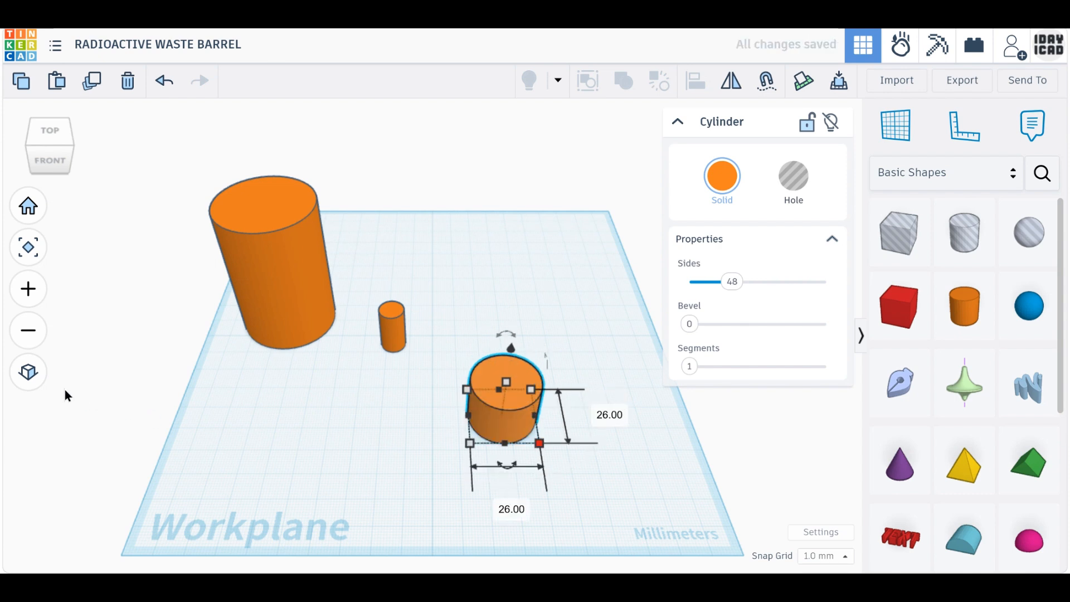
Step: Switch to orthographic view and resize the small cylinder to 8 mm in width and depth
{"action": "left_click", "coordinate": [31, 375]}
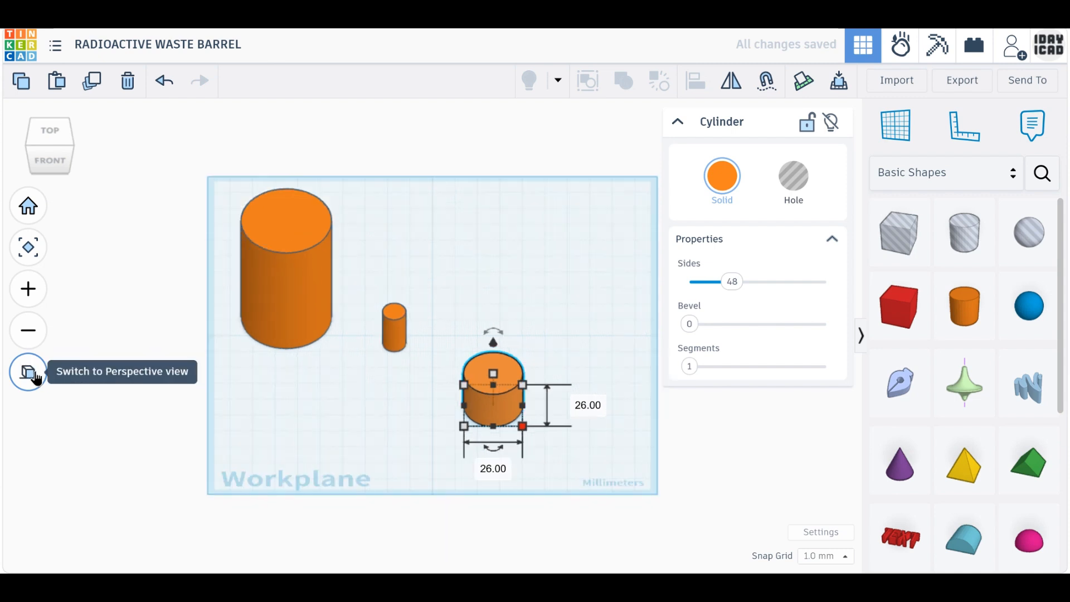
{"action": "left_click", "coordinate": [396, 340]}
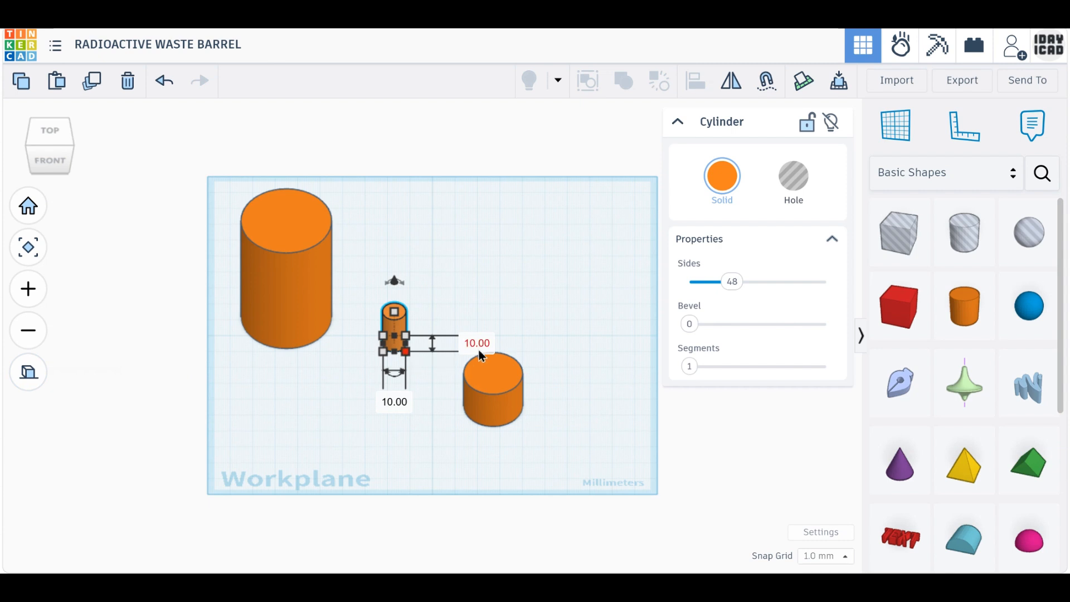
{"action": "key", "text": "Return"}
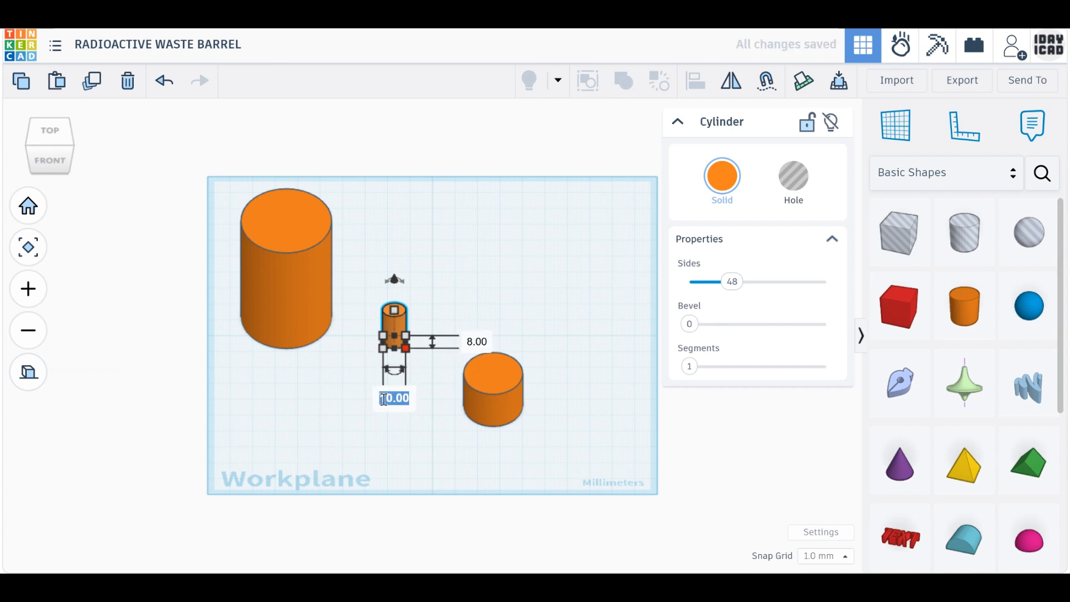
{"action": "left_click", "coordinate": [435, 448]}
Step: In top view, shift the 26 mm cylinder slightly back and right so its centre sits on a grid intersection
{"action": "left_click", "coordinate": [484, 405]}
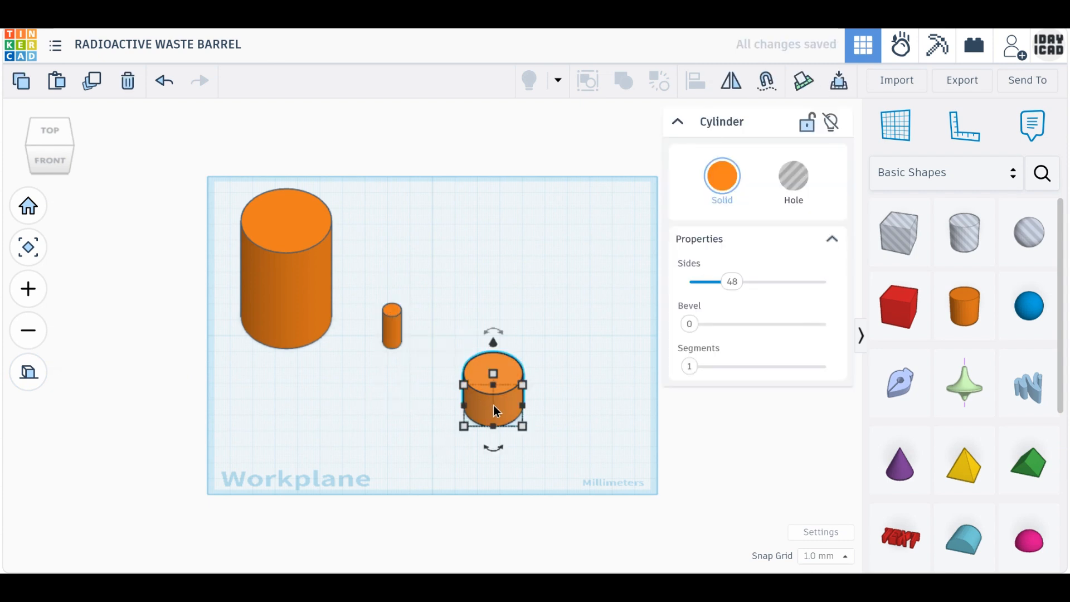
{"action": "scroll", "coordinate": [585, 444], "scroll_direction": "up", "scroll_amount": 3}
{"action": "left_click", "coordinate": [52, 132]}
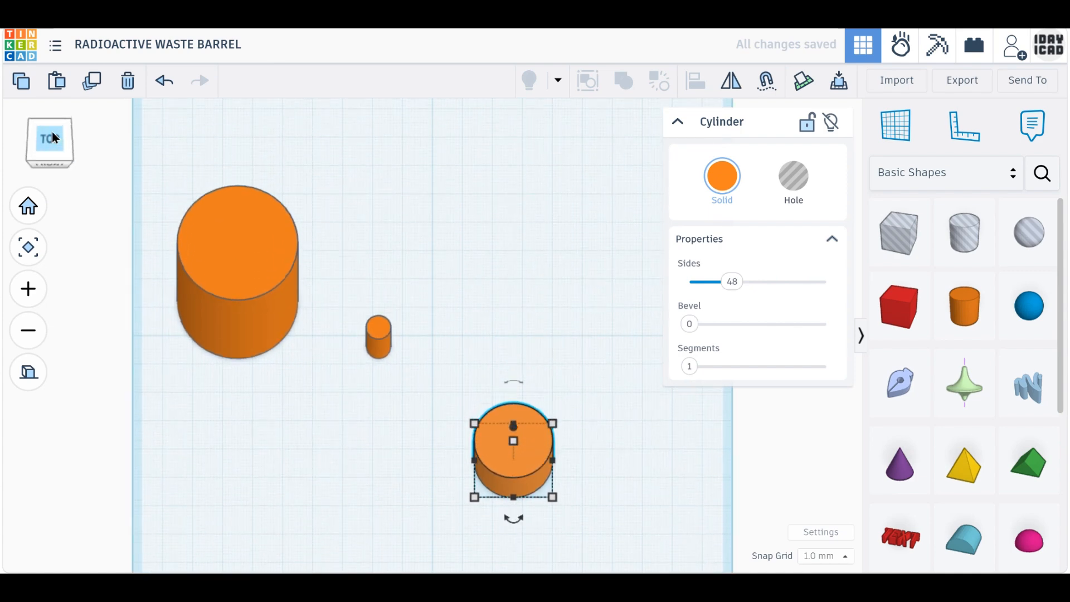
{"action": "middle_click_drag", "start_coordinate": [589, 444], "coordinate": [514, 353]}
{"action": "scroll", "coordinate": [517, 383], "scroll_direction": "up", "scroll_amount": 3}
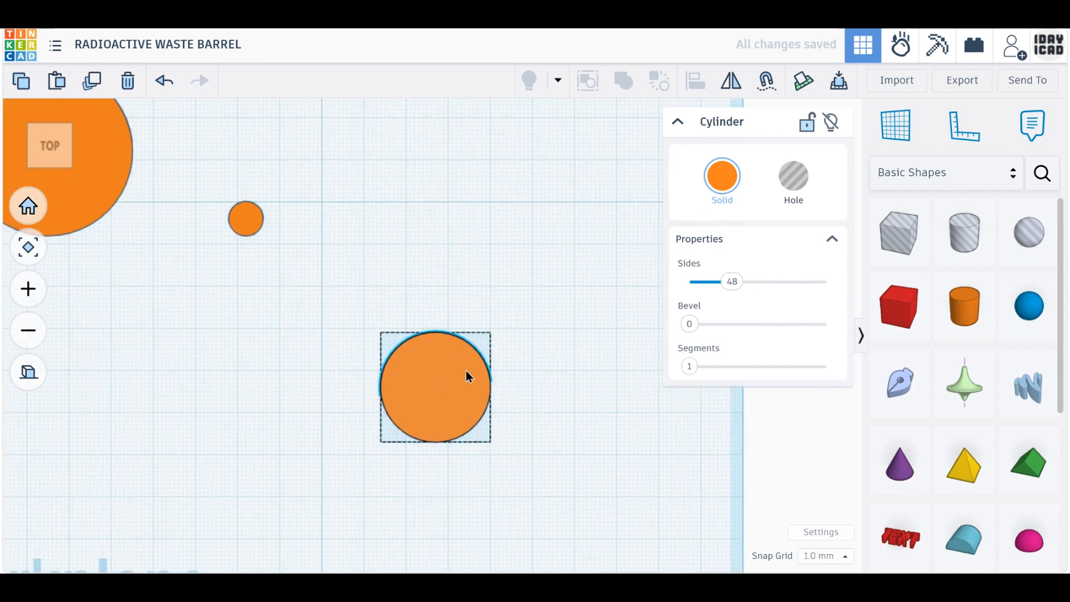
{"action": "left_click_drag", "start_coordinate": [468, 376], "coordinate": [477, 356]}
{"action": "left_click", "coordinate": [572, 385]}
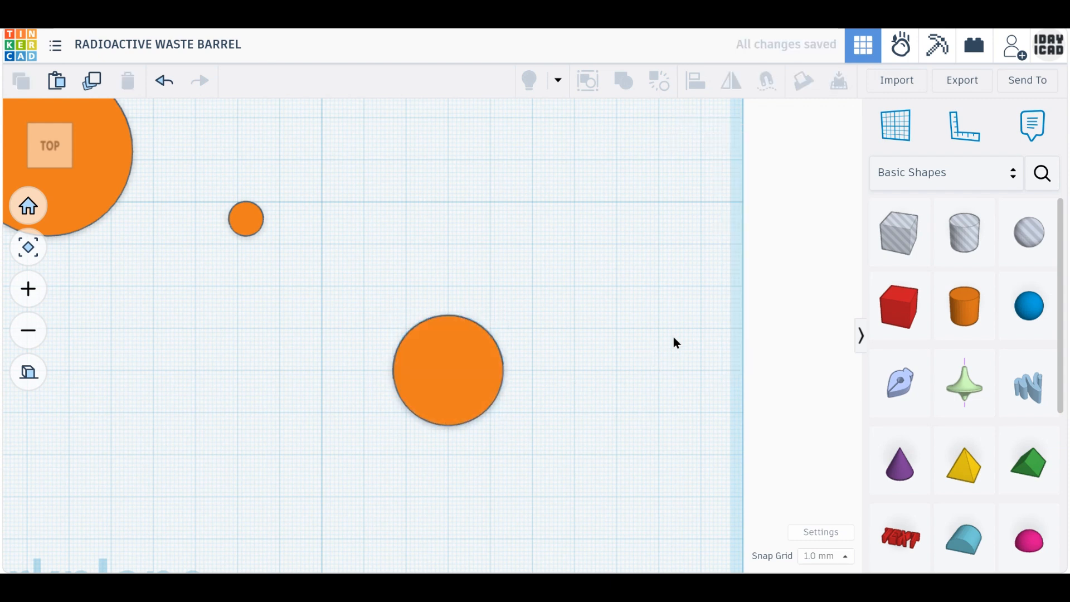
Step: Place a box hole beside the 26 mm cylinder and lengthen it well beyond the cylinder's diameter
{"action": "left_click", "coordinate": [919, 231]}
{"action": "left_click", "coordinate": [607, 383]}
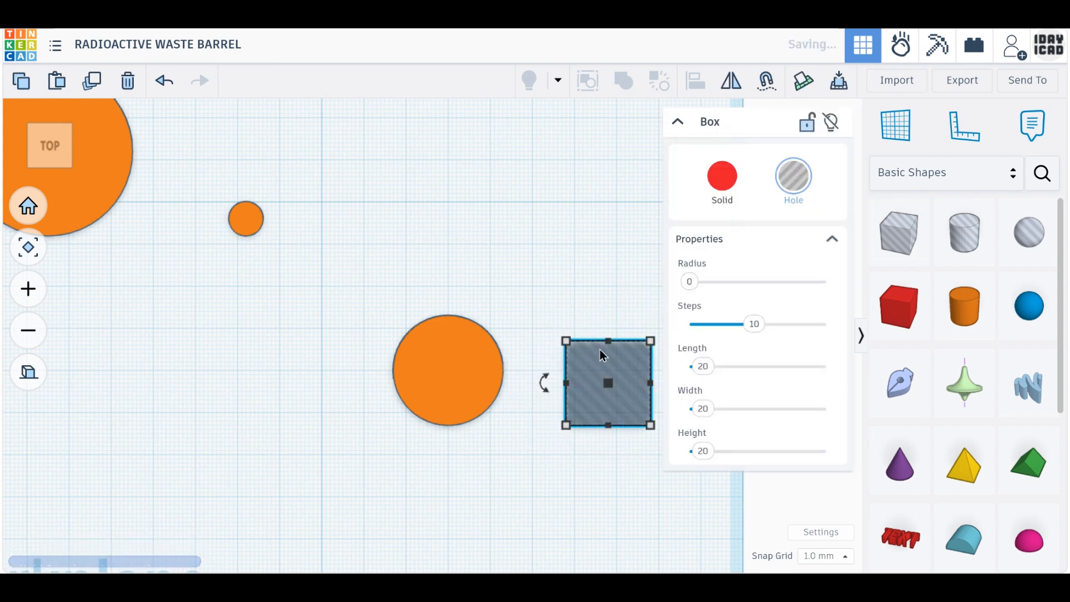
{"action": "left_click_drag", "start_coordinate": [608, 341], "coordinate": [608, 282]}
{"action": "middle_click_drag", "start_coordinate": [613, 353], "coordinate": [410, 353]}
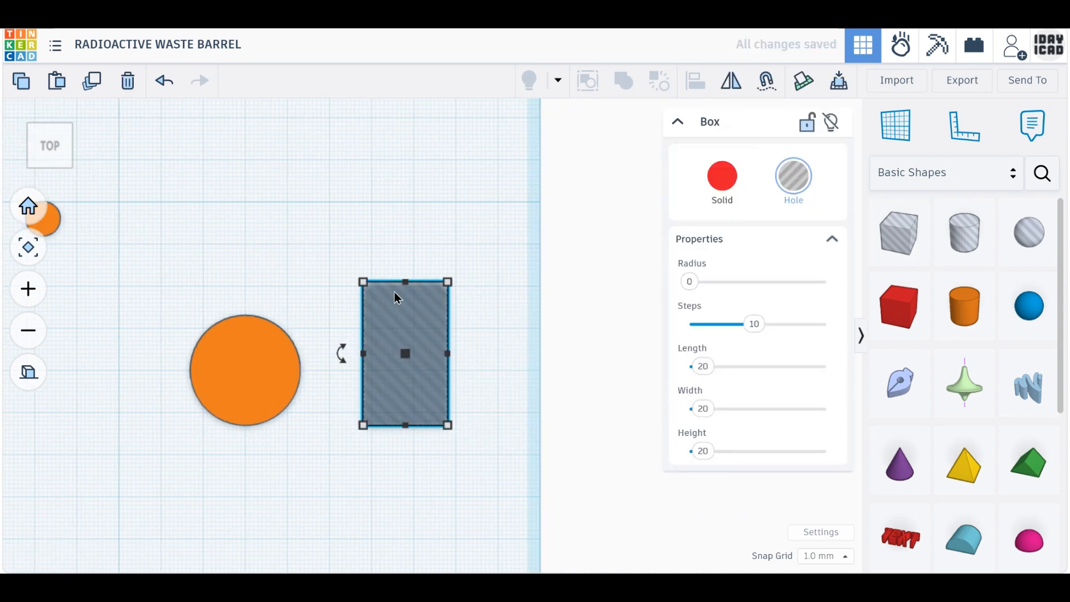
{"action": "left_click_drag", "start_coordinate": [406, 283], "coordinate": [408, 260]}
Step: Cover the left half of the 26 mm cylinder with the box hole and place a duplicate 20 mm across, over the right half
{"action": "left_click_drag", "start_coordinate": [414, 374], "coordinate": [214, 420]}
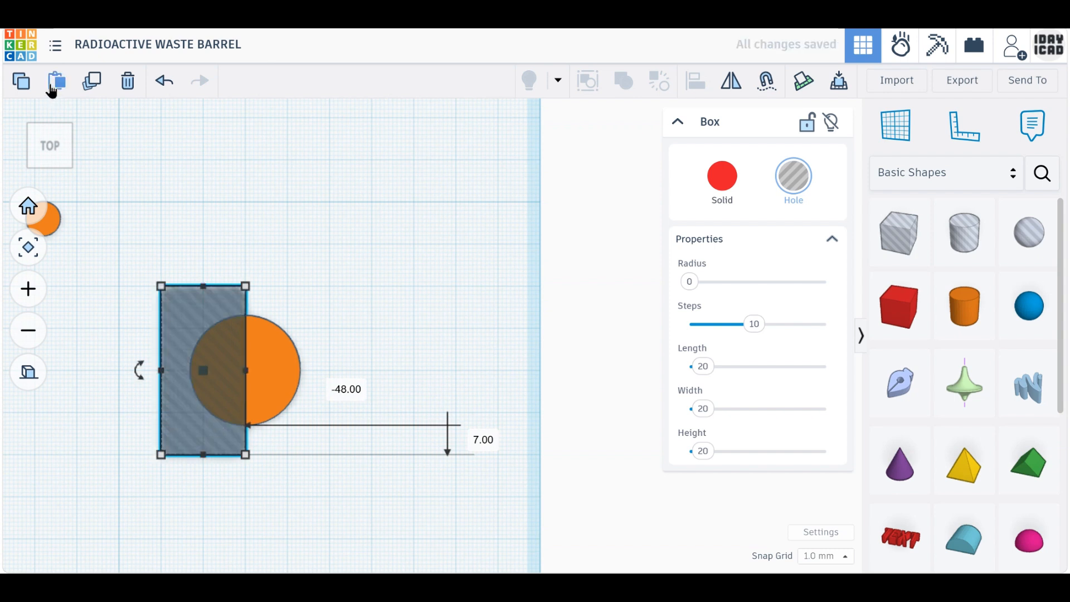
{"action": "left_click", "coordinate": [95, 84]}
{"action": "left_click_drag", "start_coordinate": [193, 433], "coordinate": [276, 450]}
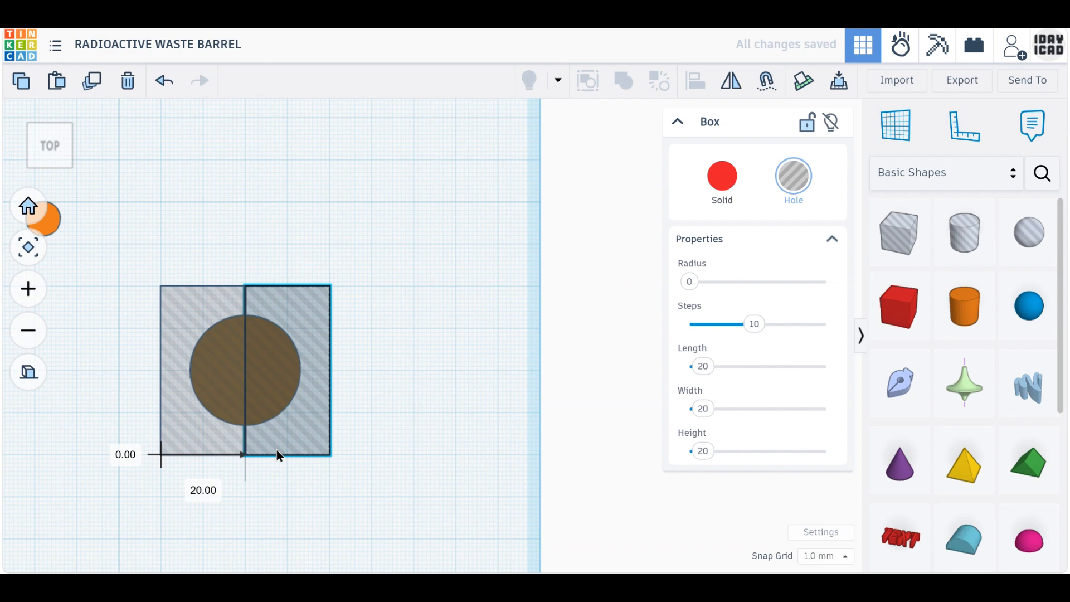
{"action": "left_click", "coordinate": [415, 457]}
Step: Add a cylinder hole and centre it in the 26 mm cylinder at about half that cylinder's diameter
{"action": "left_click_drag", "start_coordinate": [965, 231], "coordinate": [447, 394]}
{"action": "left_click_drag", "start_coordinate": [489, 432], "coordinate": [245, 374]}
{"action": "left_click", "coordinate": [486, 436]}
Step: Select both box holes over the 26 mm cylinder and duplicate them in place
{"action": "left_click", "coordinate": [252, 473]}
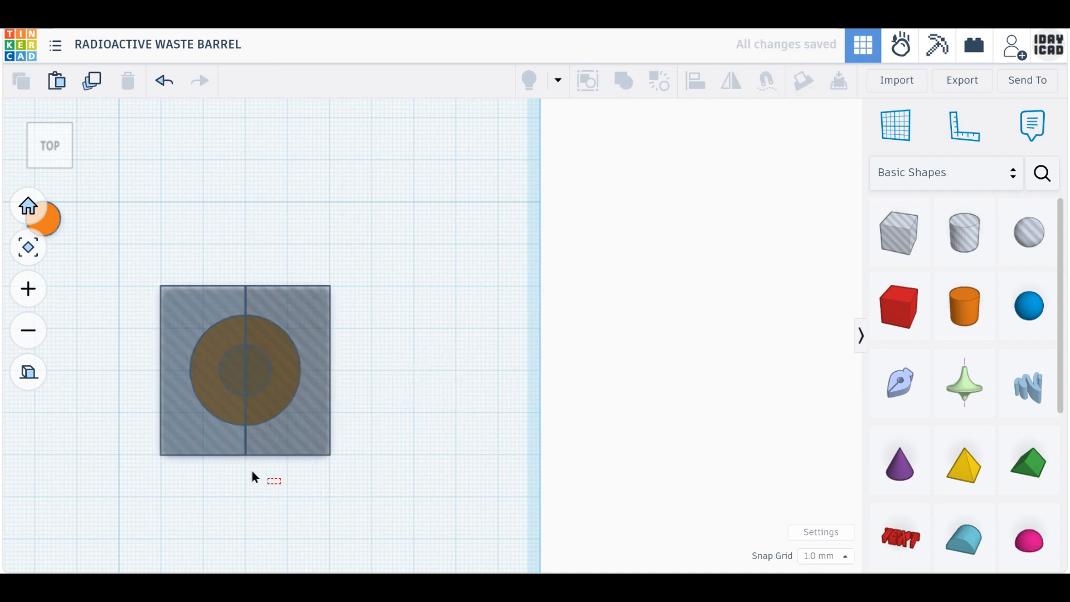
{"action": "left_click_drag", "start_coordinate": [252, 477], "coordinate": [139, 269]}
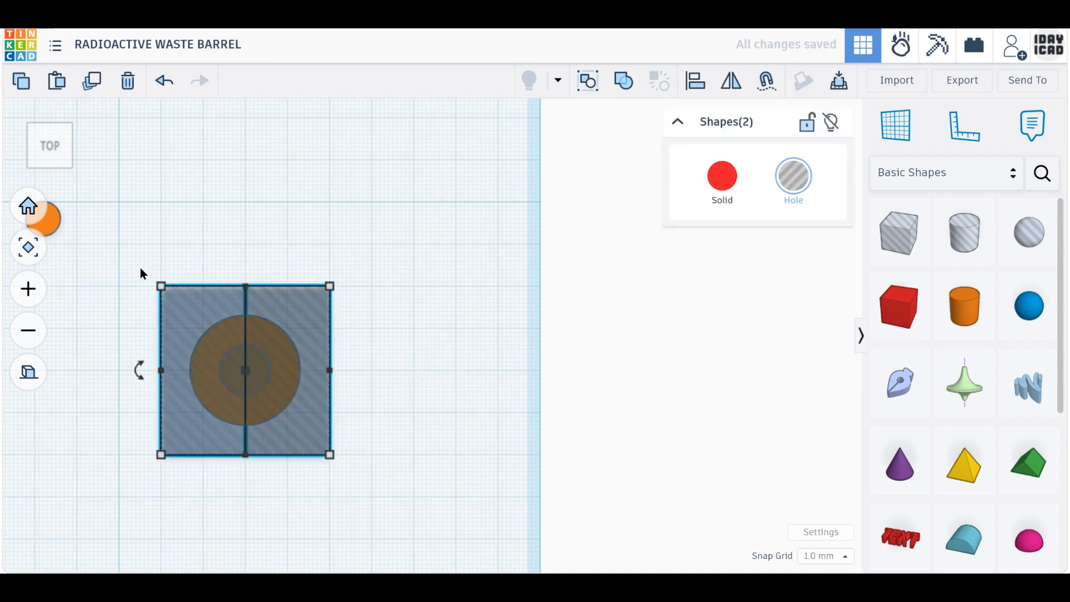
{"action": "left_click", "coordinate": [89, 83]}
{"action": "mouse_move", "coordinate": [135, 368]}
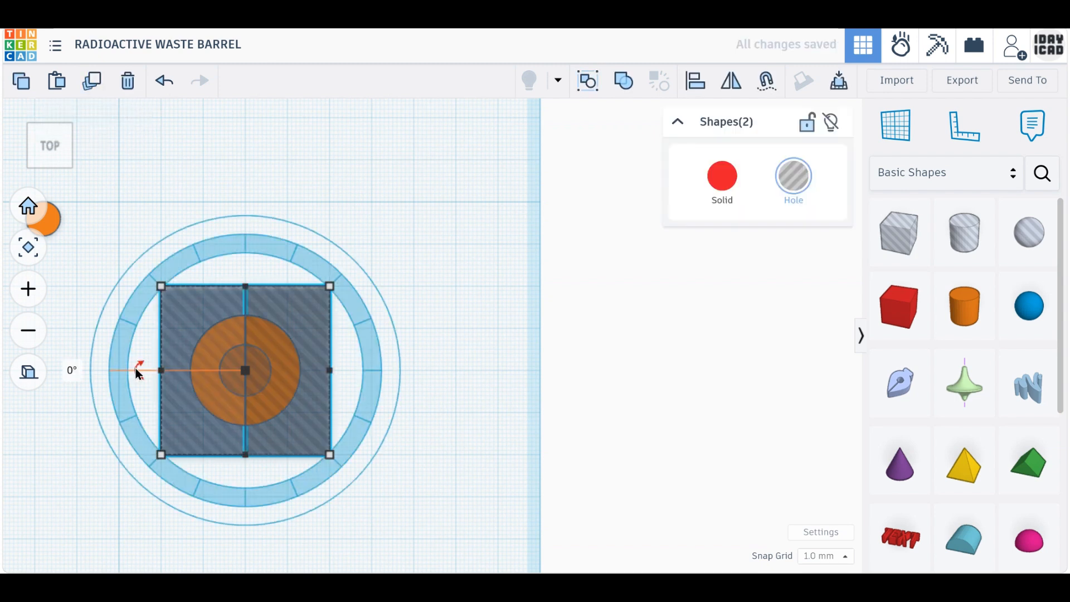
{"action": "left_click_drag", "start_coordinate": [135, 368], "coordinate": [93, 281]}
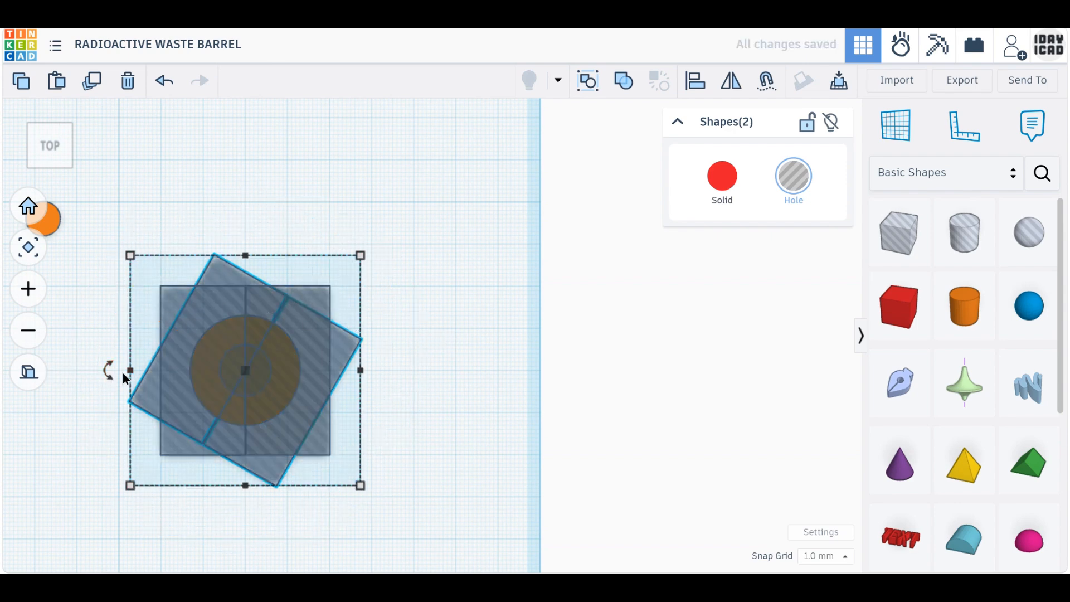
{"action": "mouse_move", "coordinate": [103, 369]}
{"action": "left_click_drag", "start_coordinate": [103, 370], "coordinate": [82, 279]}
{"action": "middle_click_drag", "start_coordinate": [207, 373], "coordinate": [287, 373]}
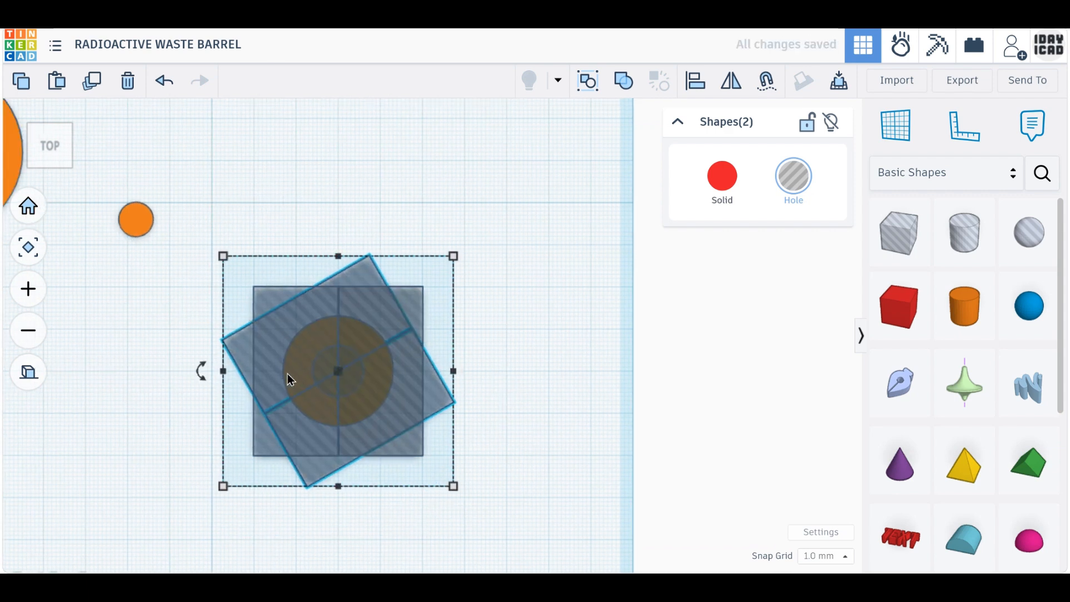
{"action": "left_click", "coordinate": [149, 79]}
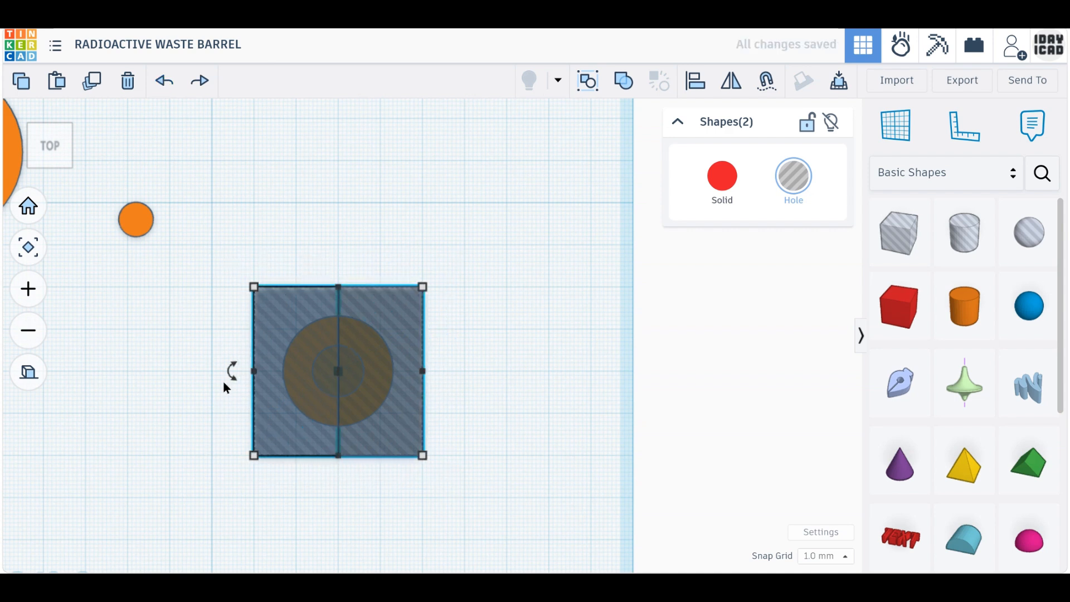
Step: Rotate the duplicated pair of box holes about 60° clockwise around the centre of the cylinder
{"action": "left_click_drag", "start_coordinate": [229, 369], "coordinate": [254, 226]}
{"action": "left_click", "coordinate": [593, 423]}
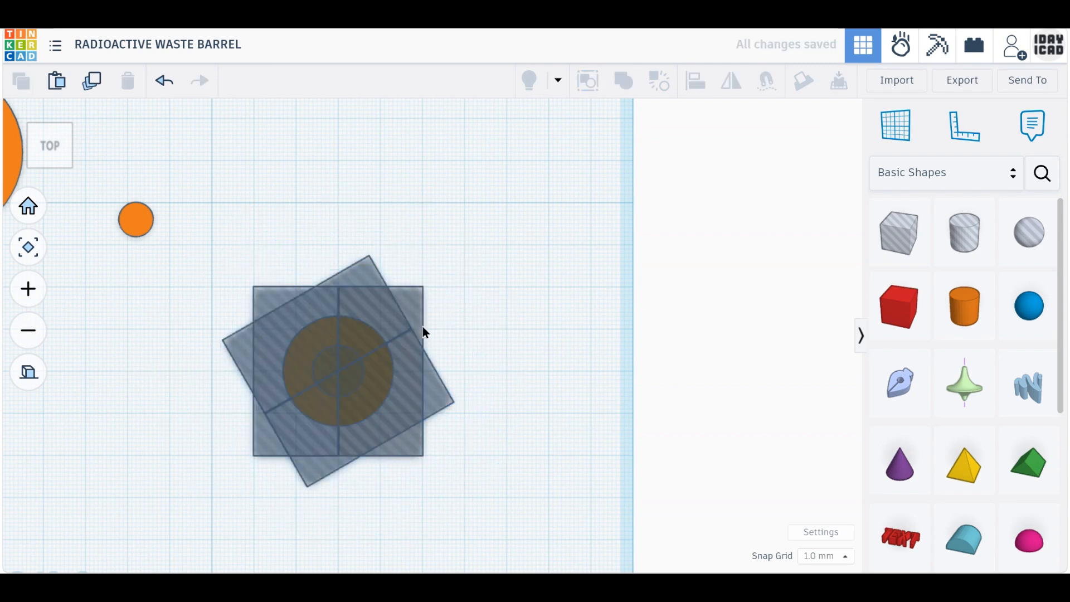
Step: Delete the unrotated box hole over the right half and the upper rotated box hole, leaving a wedge of the cylinder uncovered
{"action": "left_click", "coordinate": [386, 303]}
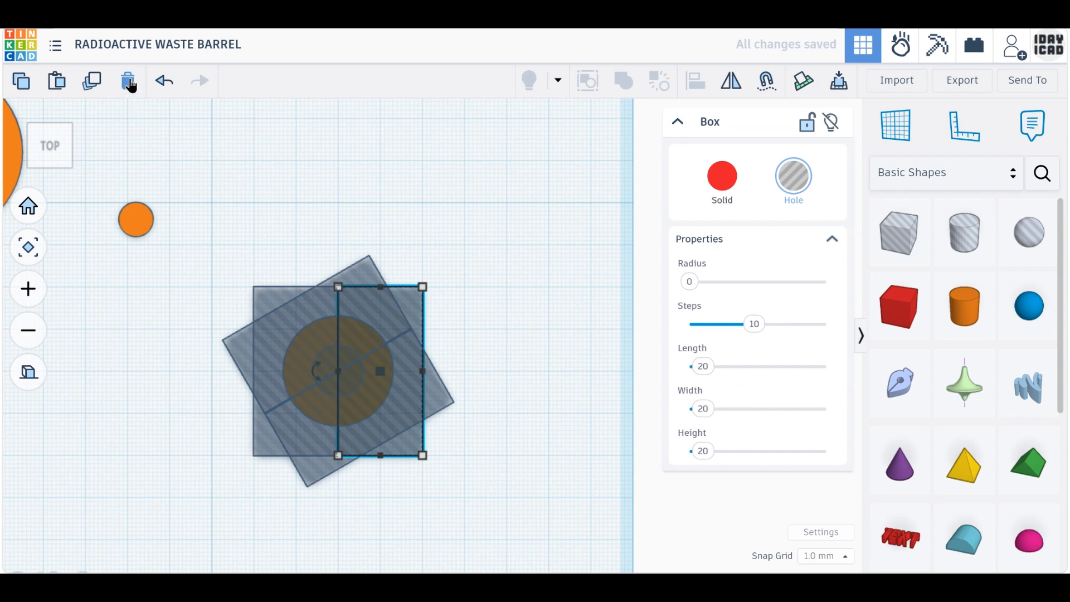
{"action": "left_click", "coordinate": [127, 84]}
{"action": "left_click", "coordinate": [374, 303]}
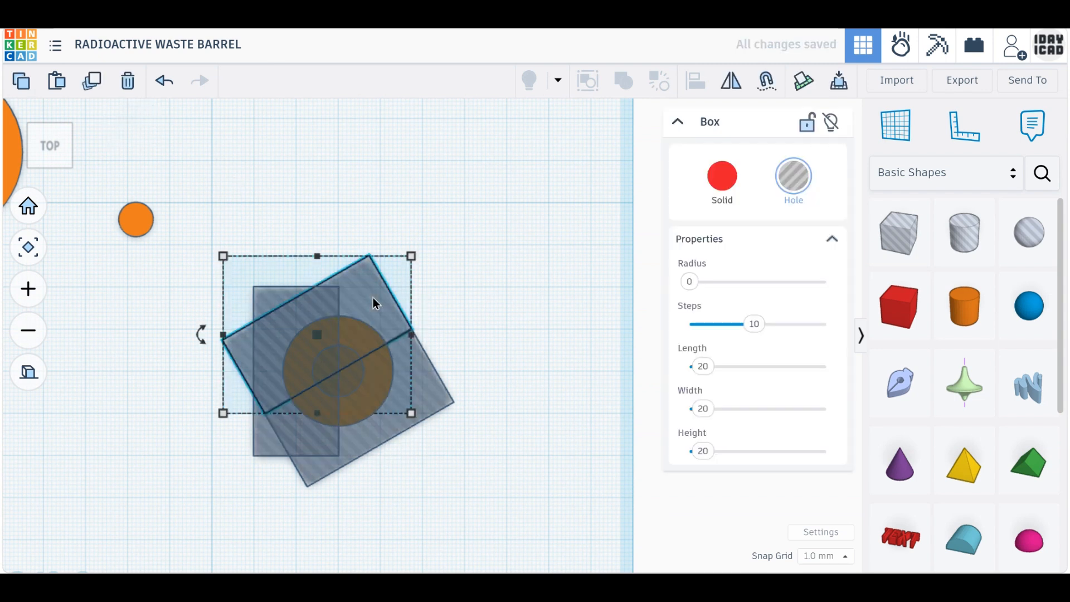
{"action": "left_click", "coordinate": [132, 82]}
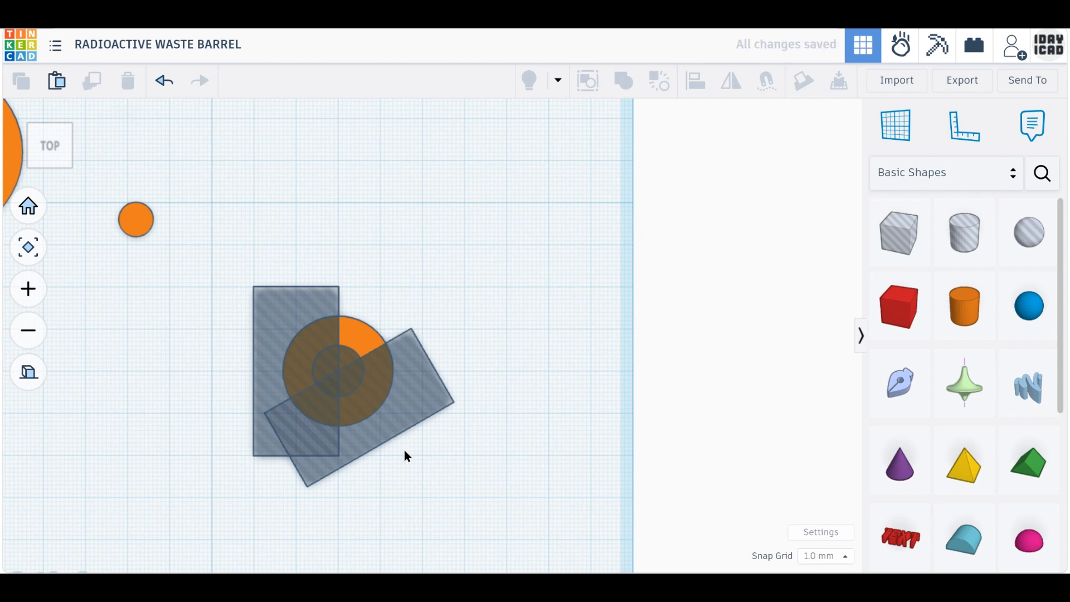
Step: Duplicate the 26 mm cylinder under the hole shapes and move the copy aside to an empty area of the workplane
{"action": "left_click_drag", "start_coordinate": [447, 511], "coordinate": [301, 311]}
{"action": "left_click", "coordinate": [370, 347]}
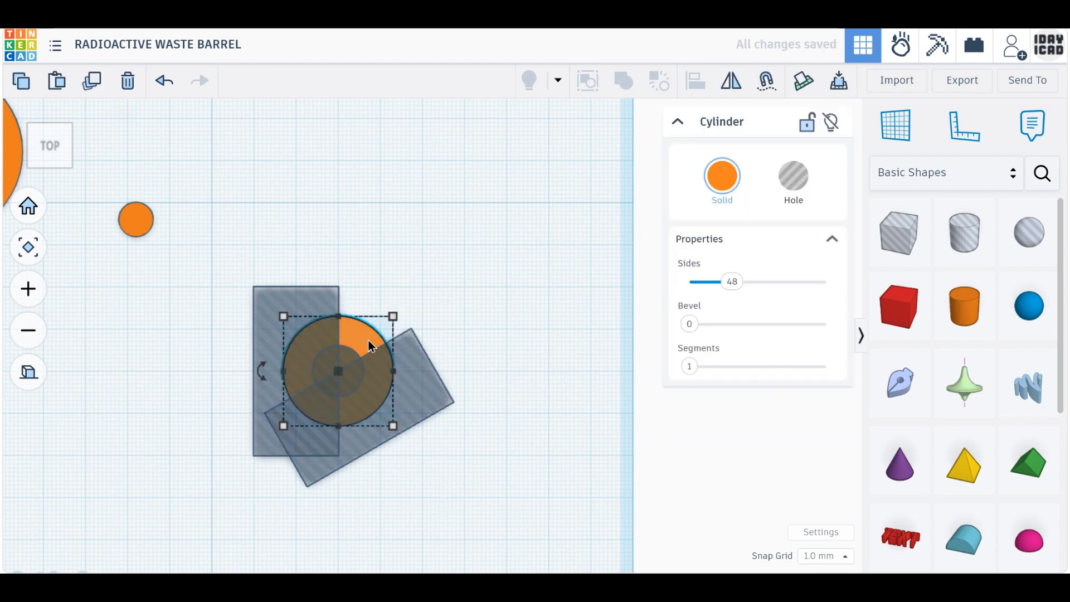
{"action": "left_click", "coordinate": [92, 91]}
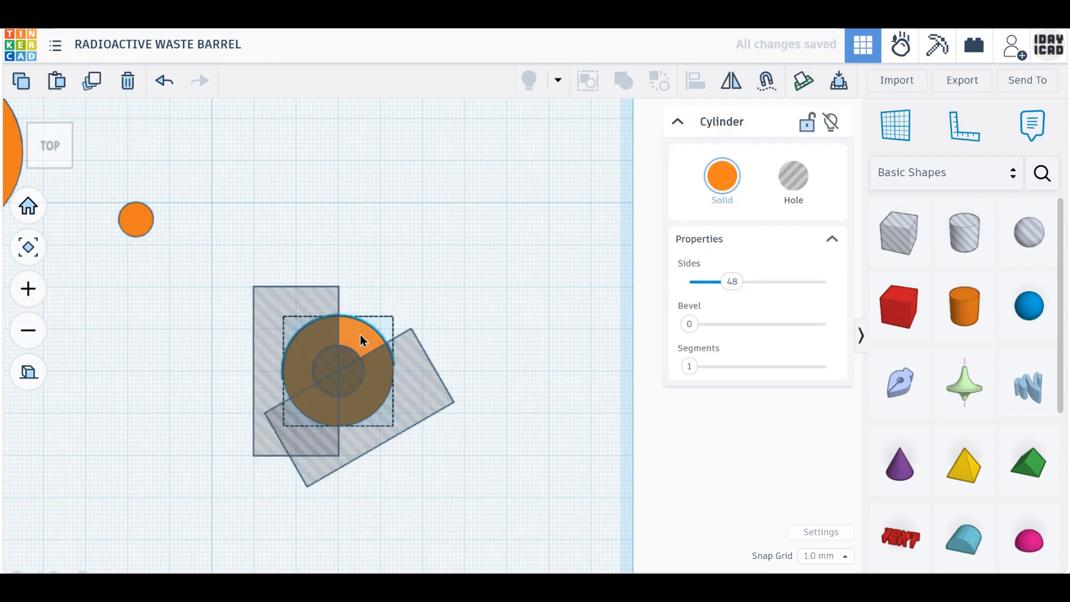
{"action": "left_click_drag", "start_coordinate": [360, 334], "coordinate": [533, 158]}
Step: Union the original cylinder with its hole shapes into a wedge, and move the spare cylinder back over it so their outer edges match
{"action": "left_click_drag", "start_coordinate": [405, 554], "coordinate": [289, 337]}
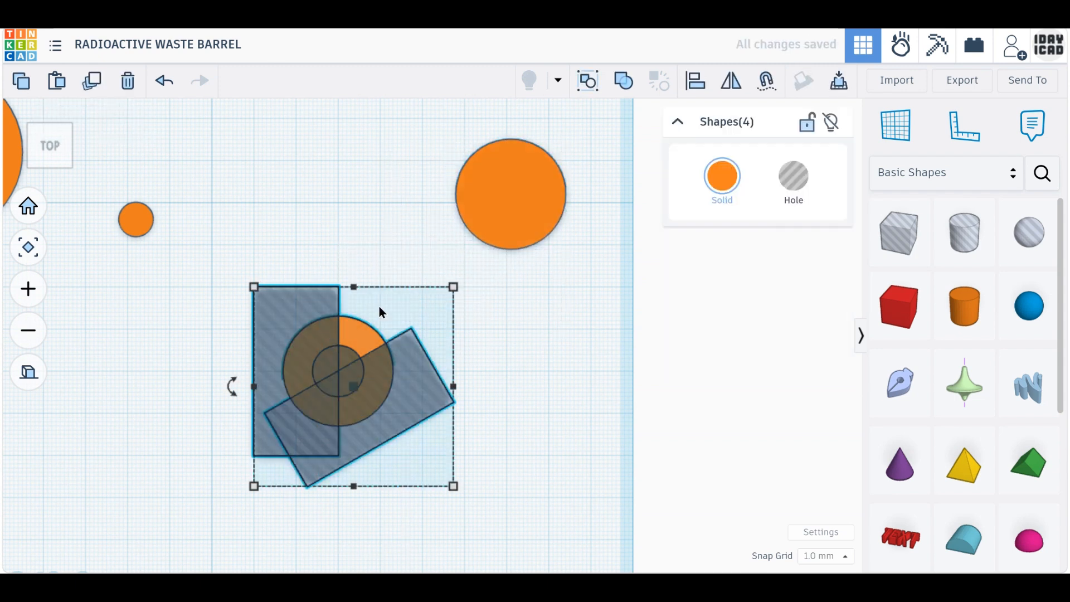
{"action": "left_click", "coordinate": [624, 82]}
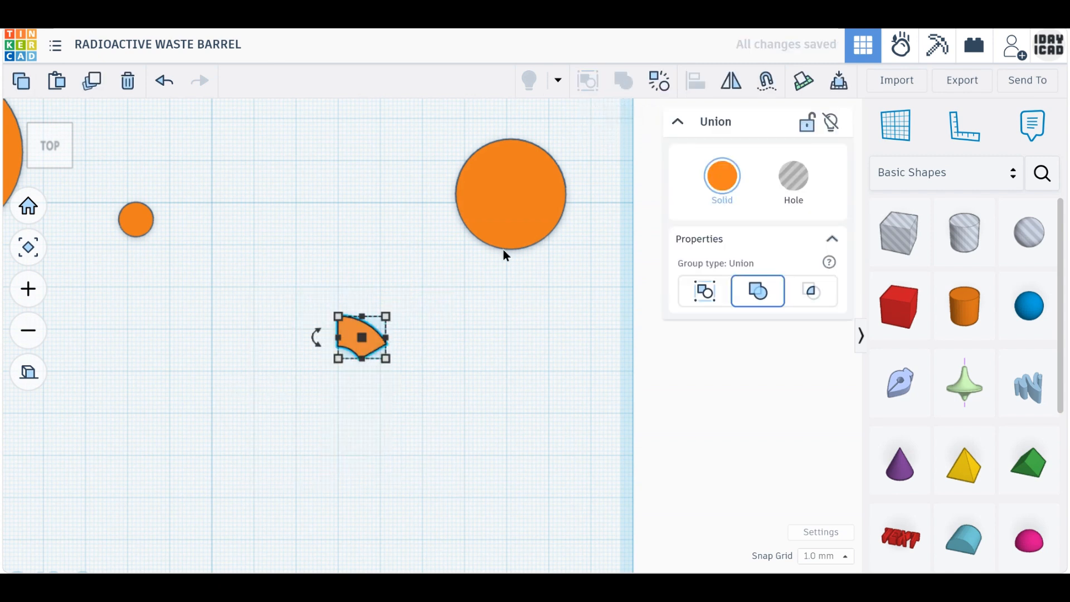
{"action": "left_click_drag", "start_coordinate": [503, 248], "coordinate": [330, 390]}
{"action": "scroll", "coordinate": [333, 485], "scroll_direction": "up", "scroll_amount": 3}
{"action": "middle_click_drag", "start_coordinate": [216, 525], "coordinate": [358, 485]}
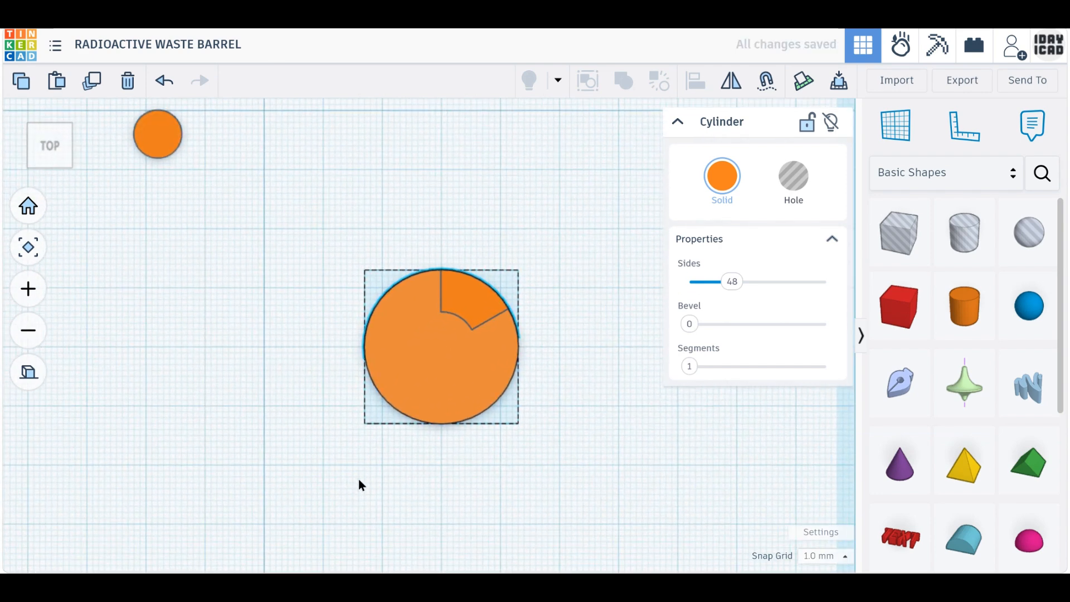
Step: Make two copies of the wedge and full cylinder together, each rotated a further 120° clockwise around the cylinder's centre
{"action": "left_click", "coordinate": [432, 293], "text": "shift"}
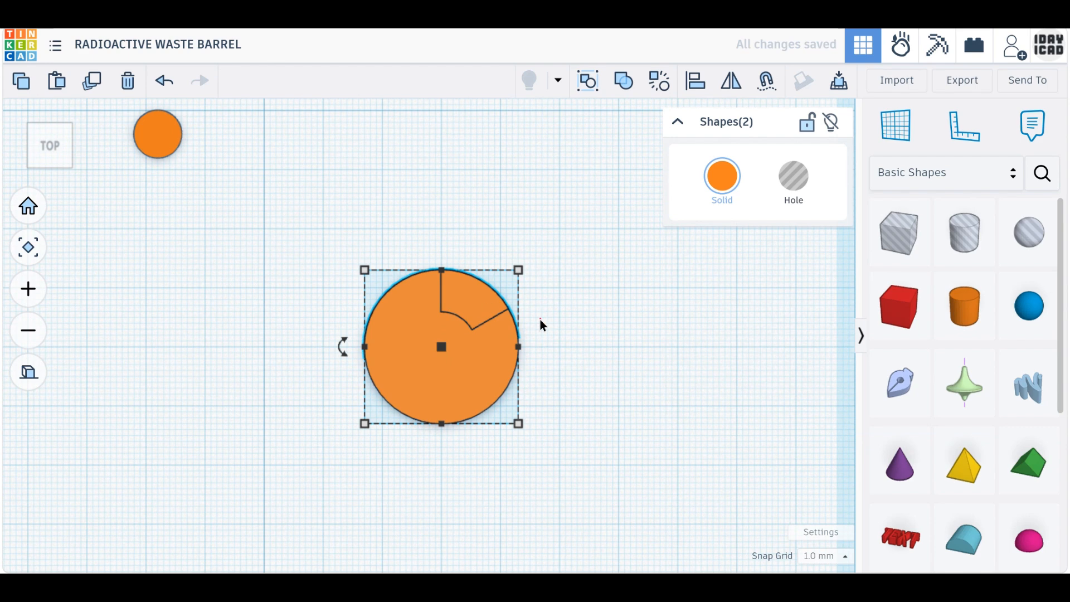
{"action": "left_click_drag", "start_coordinate": [639, 477], "coordinate": [312, 246]}
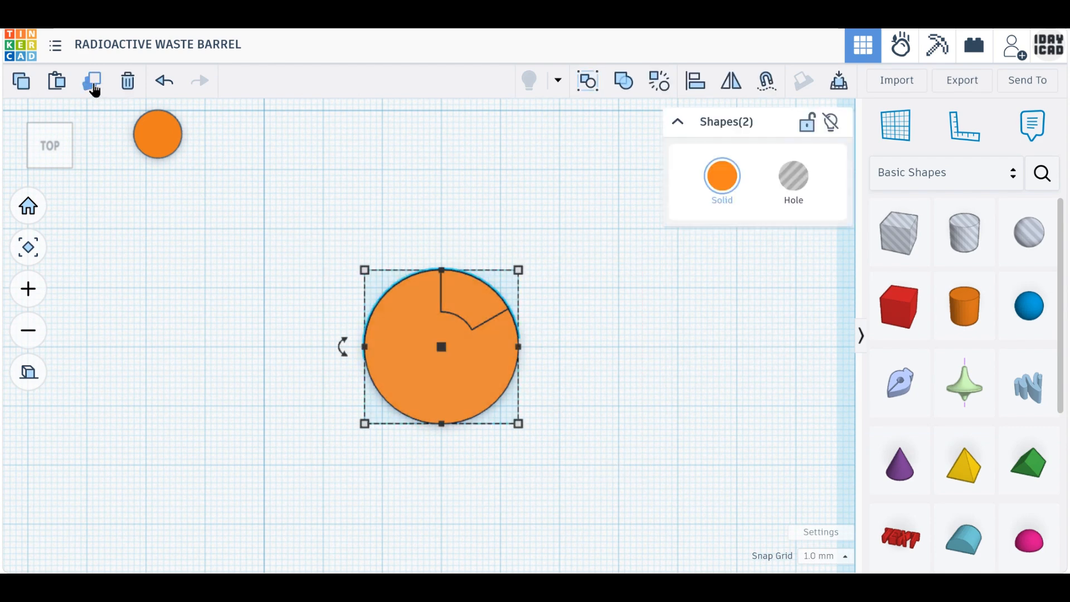
{"action": "left_click", "coordinate": [95, 89]}
{"action": "left_click_drag", "start_coordinate": [342, 348], "coordinate": [552, 157]}
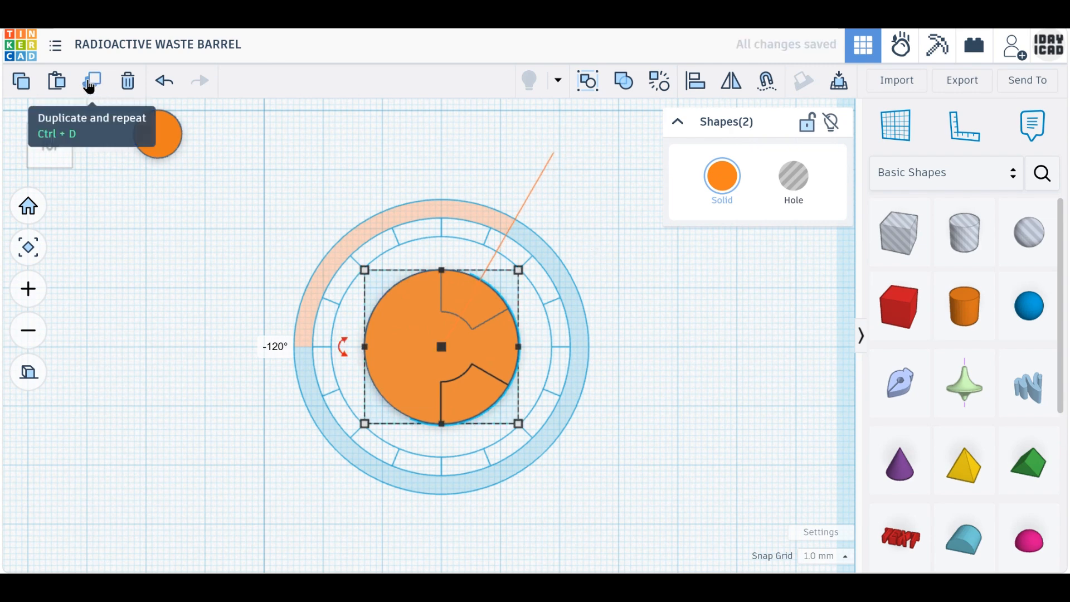
{"action": "left_click", "coordinate": [90, 81]}
Step: Delete the three stacked full cylinders and move the small cylinder to the centre of the three wedges
{"action": "left_click", "coordinate": [539, 358]}
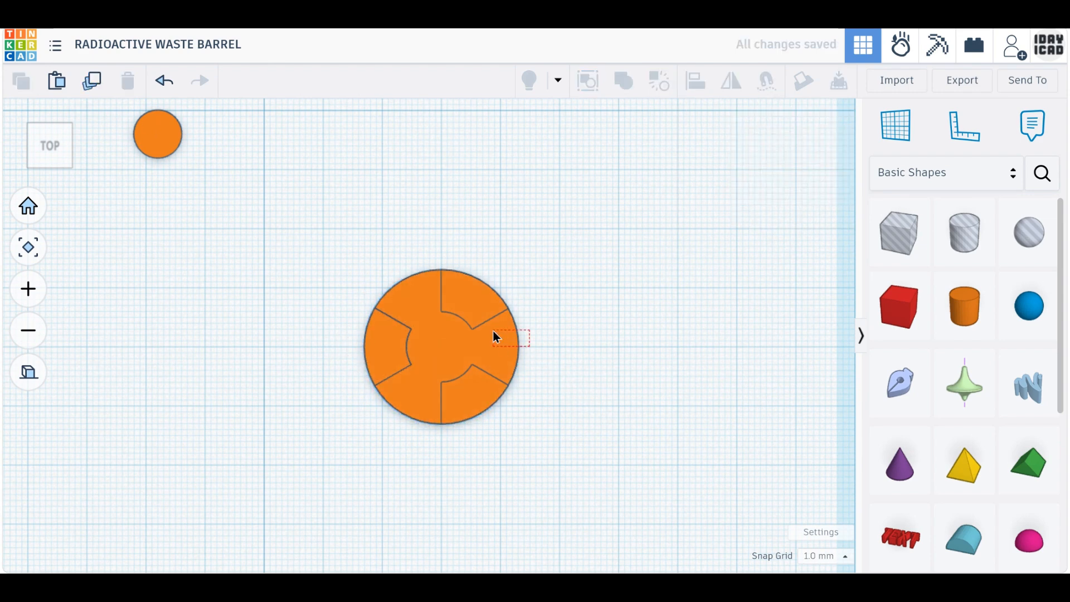
{"action": "left_click_drag", "start_coordinate": [494, 332], "coordinate": [494, 331]}
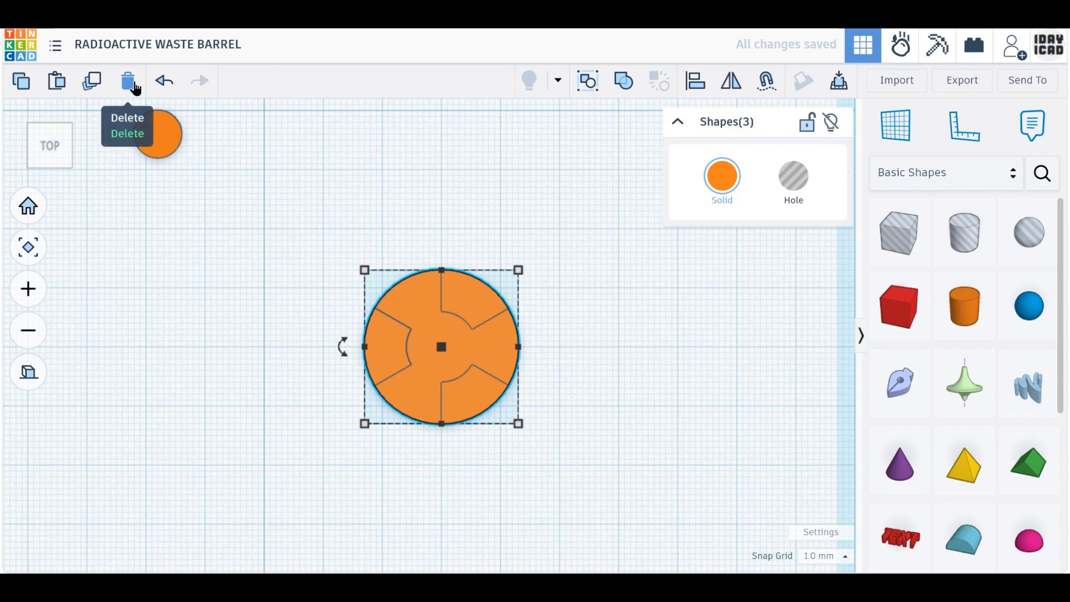
{"action": "left_click", "coordinate": [135, 82]}
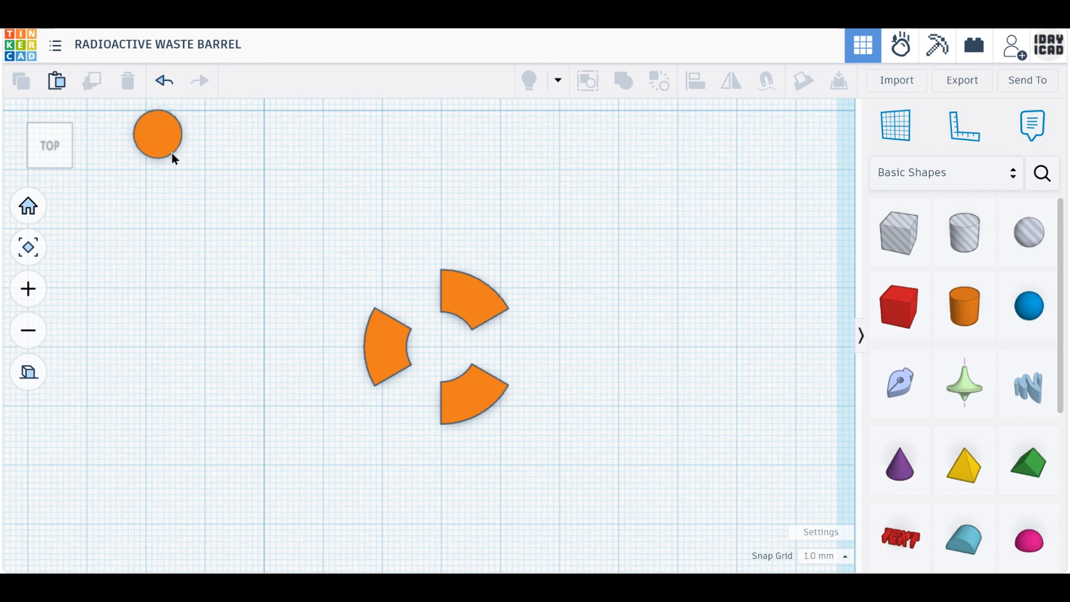
{"action": "left_click_drag", "start_coordinate": [151, 146], "coordinate": [430, 351]}
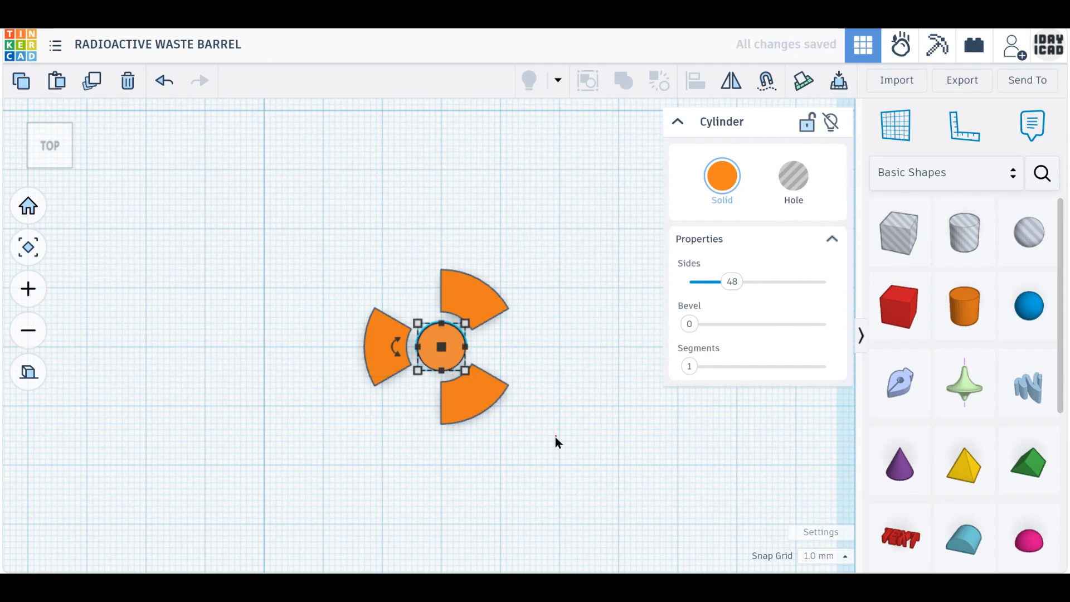
Step: Union the three wedges with the central cylinder and rotate the radiation symbol 90° clockwise
{"action": "left_click_drag", "start_coordinate": [555, 436], "coordinate": [350, 244]}
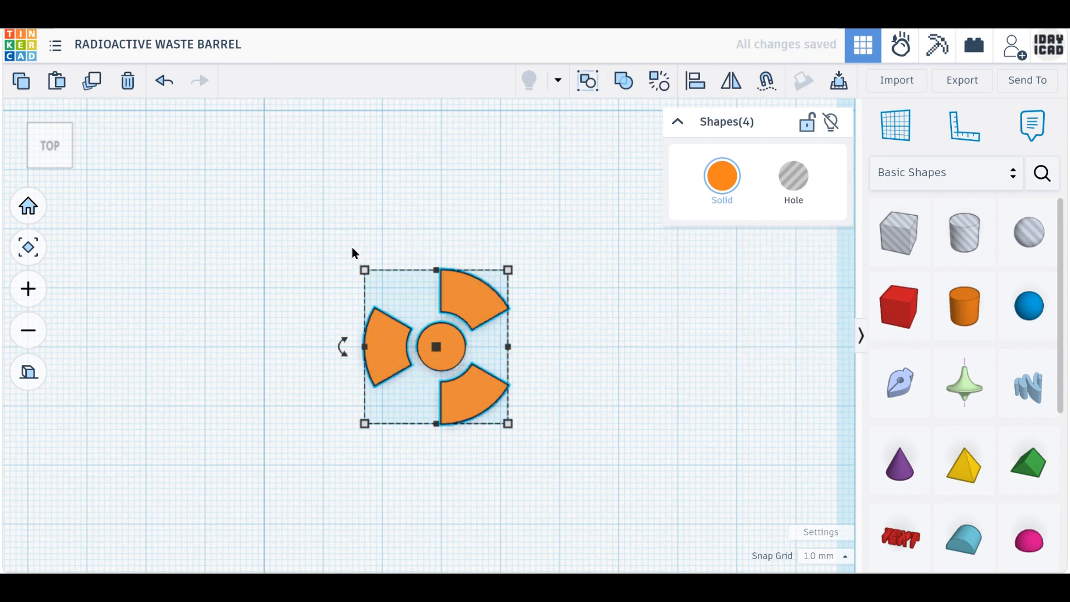
{"action": "left_click", "coordinate": [623, 82]}
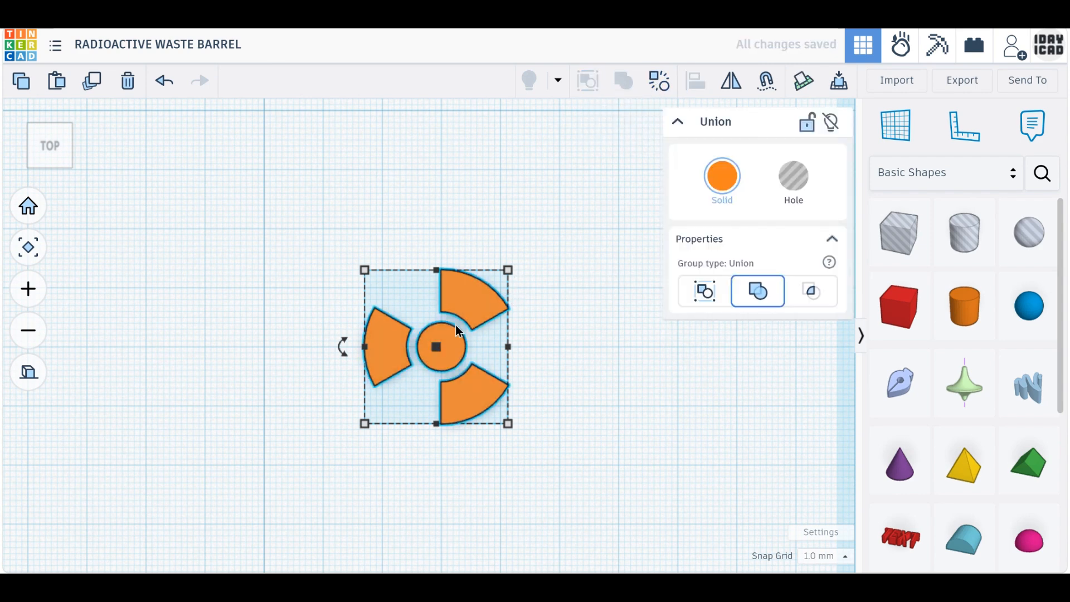
{"action": "left_click_drag", "start_coordinate": [342, 350], "coordinate": [433, 259]}
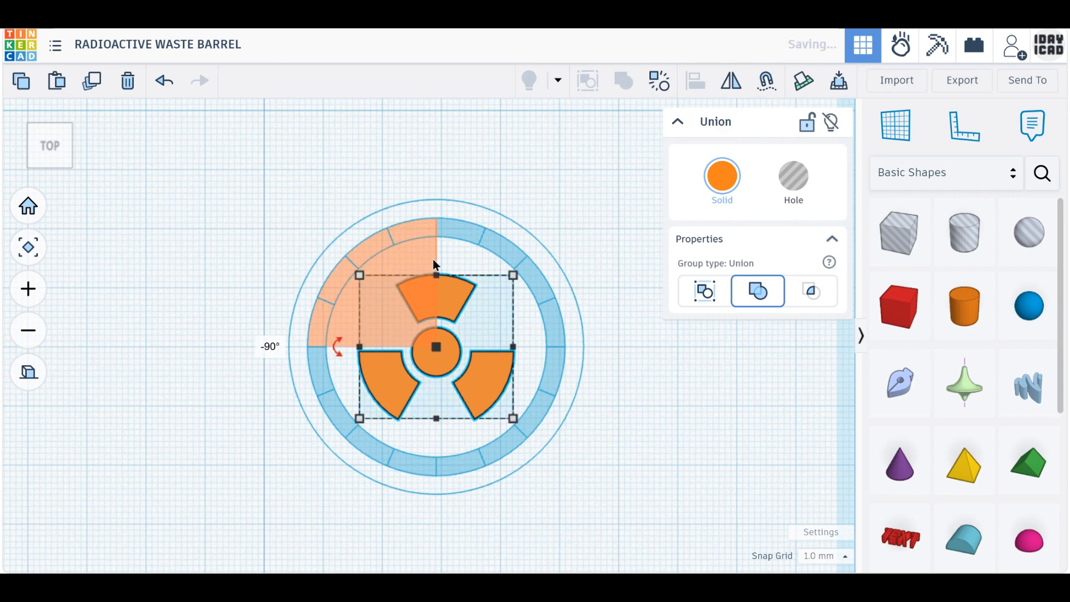
Step: Change the radiation symbol's solid colour to the dark grey preset
{"action": "left_click", "coordinate": [722, 177]}
{"action": "left_click", "coordinate": [885, 329]}
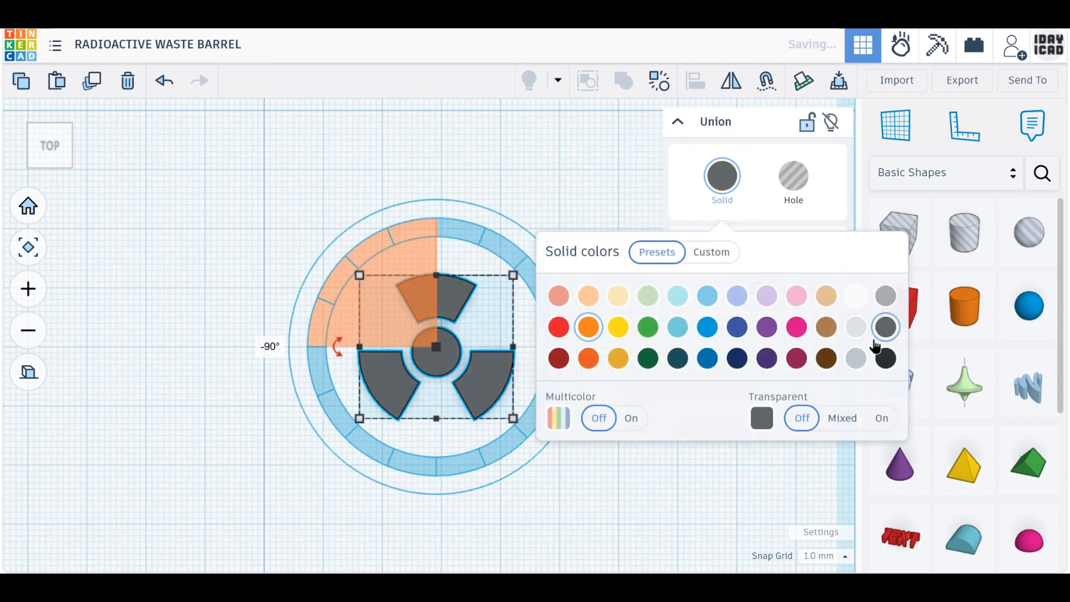
{"action": "left_click", "coordinate": [677, 490]}
Step: Tip the radiation symbol 90° onto its side so its profile stands upright
{"action": "scroll", "coordinate": [363, 417], "scroll_direction": "down", "scroll_amount": 3}
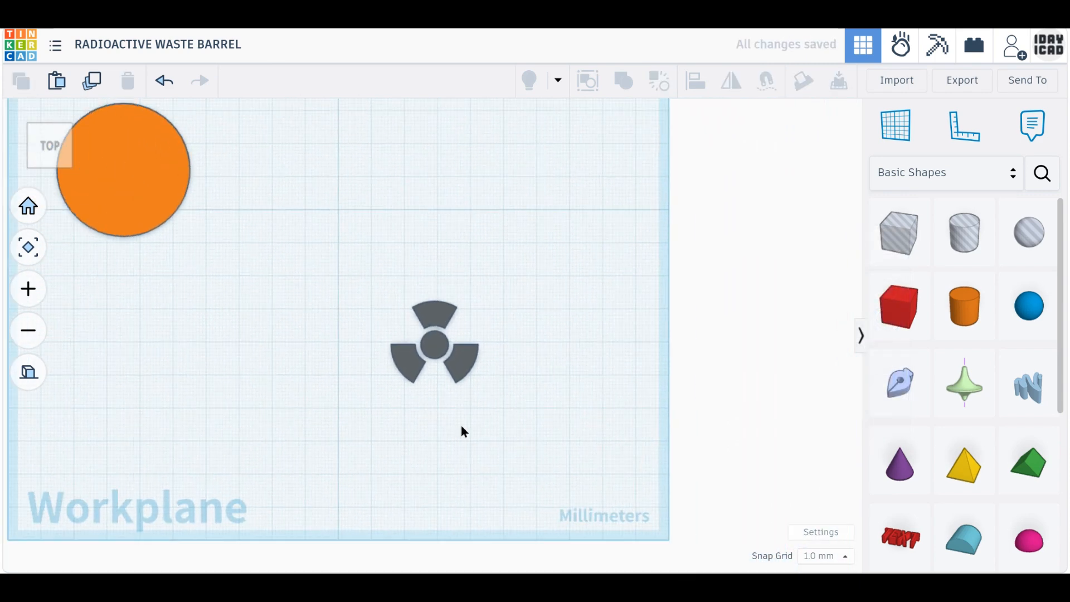
{"action": "right_click_drag", "start_coordinate": [462, 430], "coordinate": [392, 353]}
{"action": "left_click", "coordinate": [410, 330]}
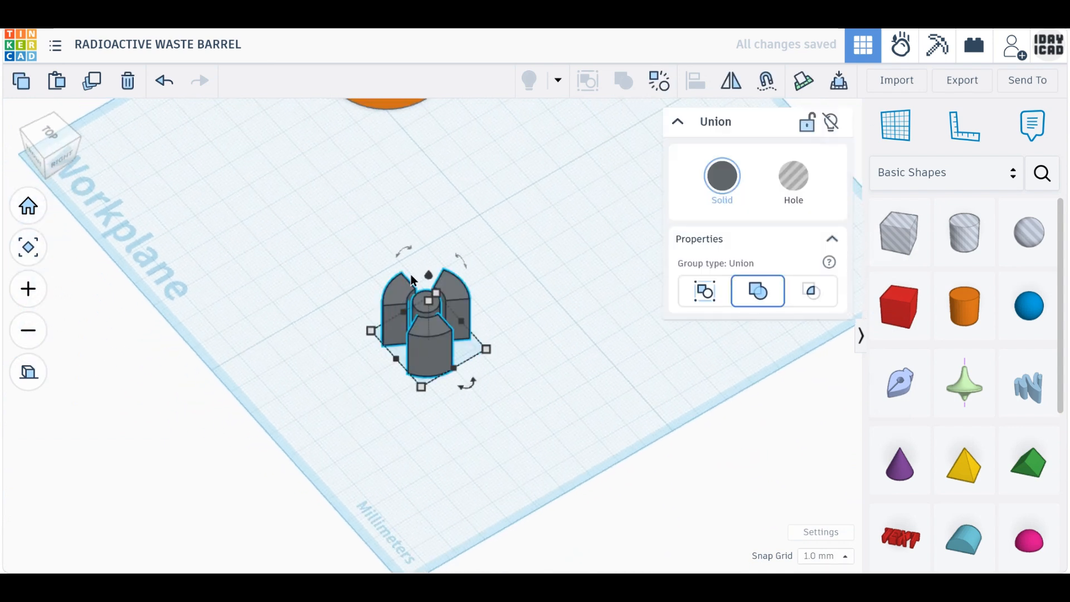
{"action": "left_click_drag", "start_coordinate": [404, 250], "coordinate": [370, 307]}
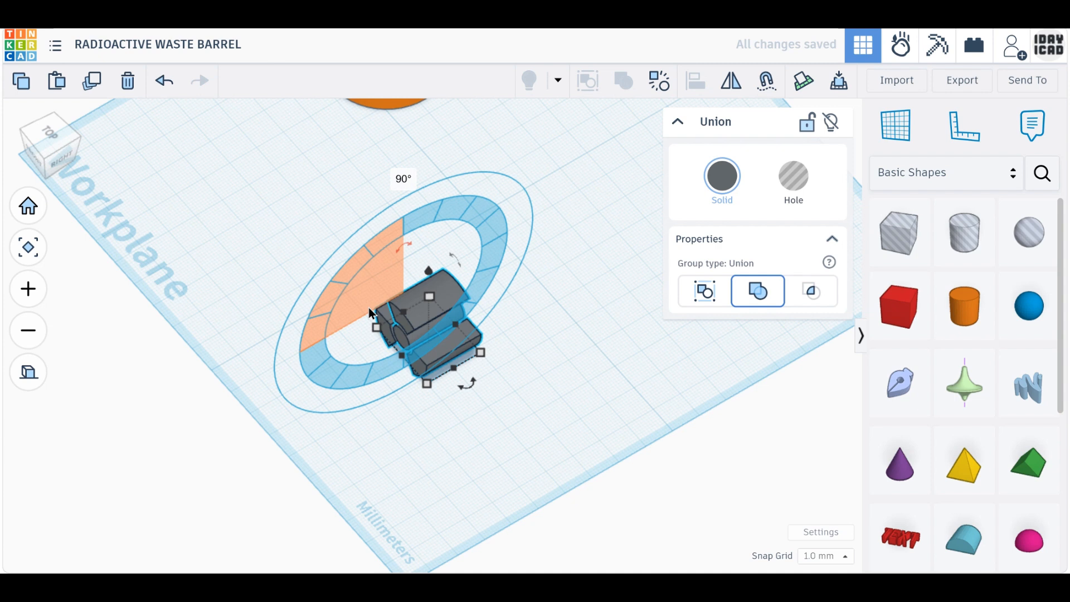
{"action": "left_click", "coordinate": [505, 503]}
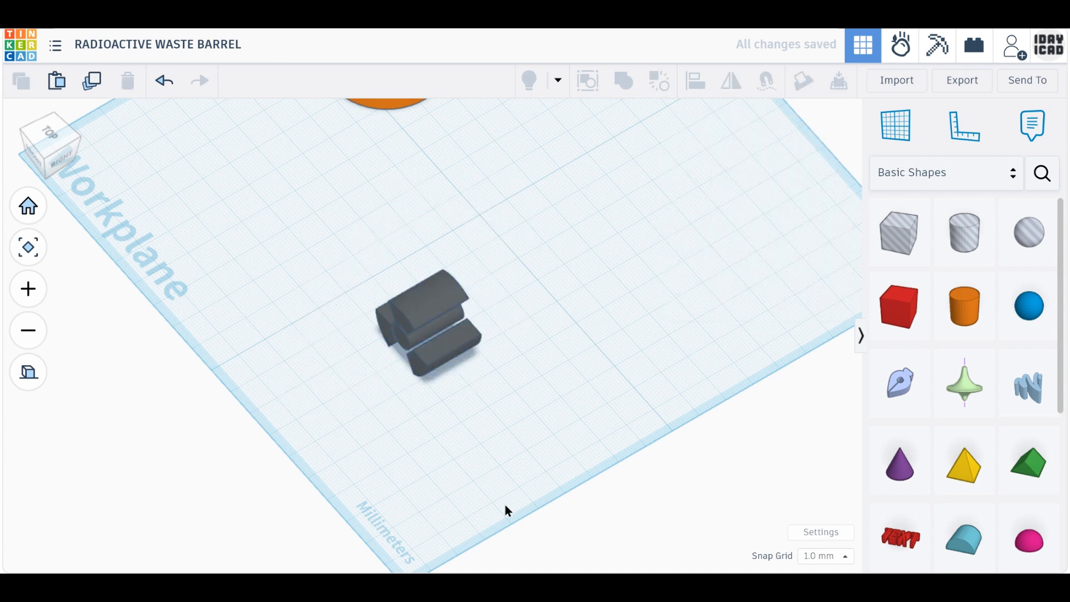
Step: Move the radiation symbol next to the barrel cylinder and stretch its depth to 50 mm
{"action": "scroll", "coordinate": [430, 369], "scroll_direction": "up", "scroll_amount": 5}
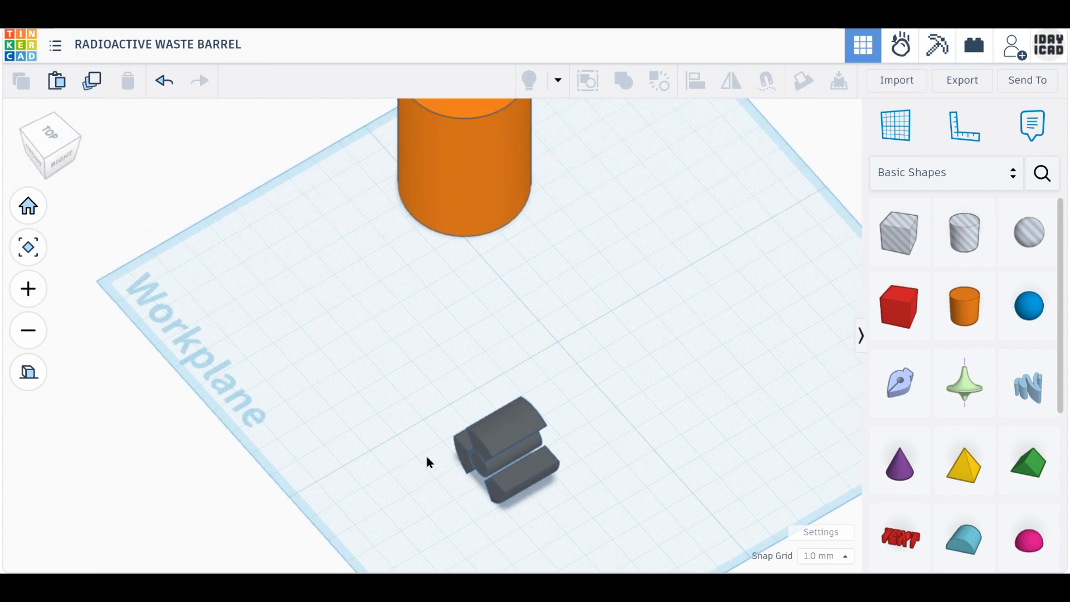
{"action": "middle_click_drag", "start_coordinate": [462, 306], "coordinate": [410, 336]}
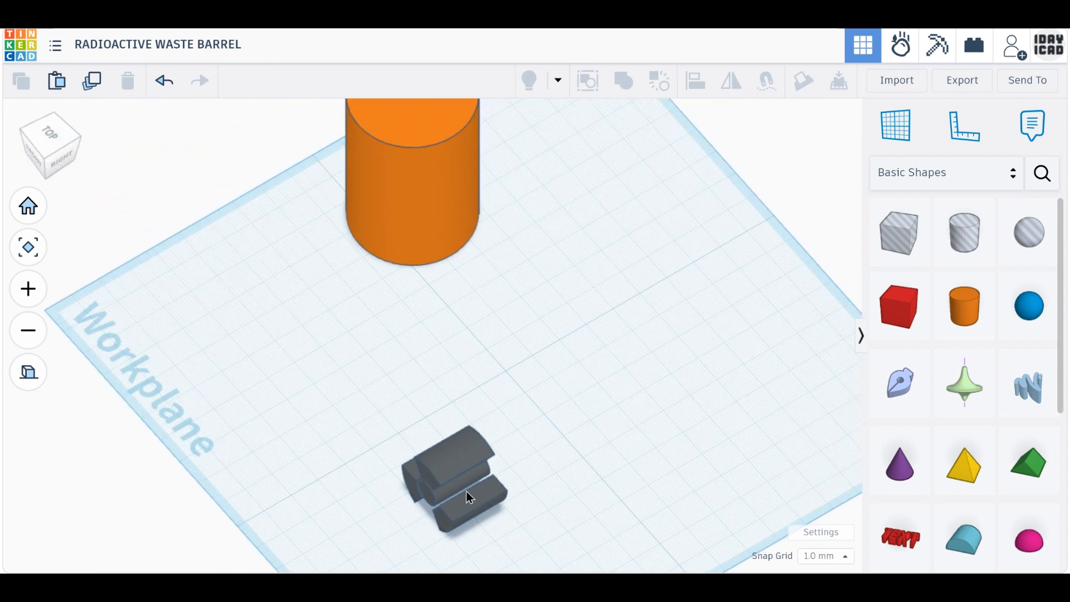
{"action": "left_click_drag", "start_coordinate": [468, 496], "coordinate": [460, 313]}
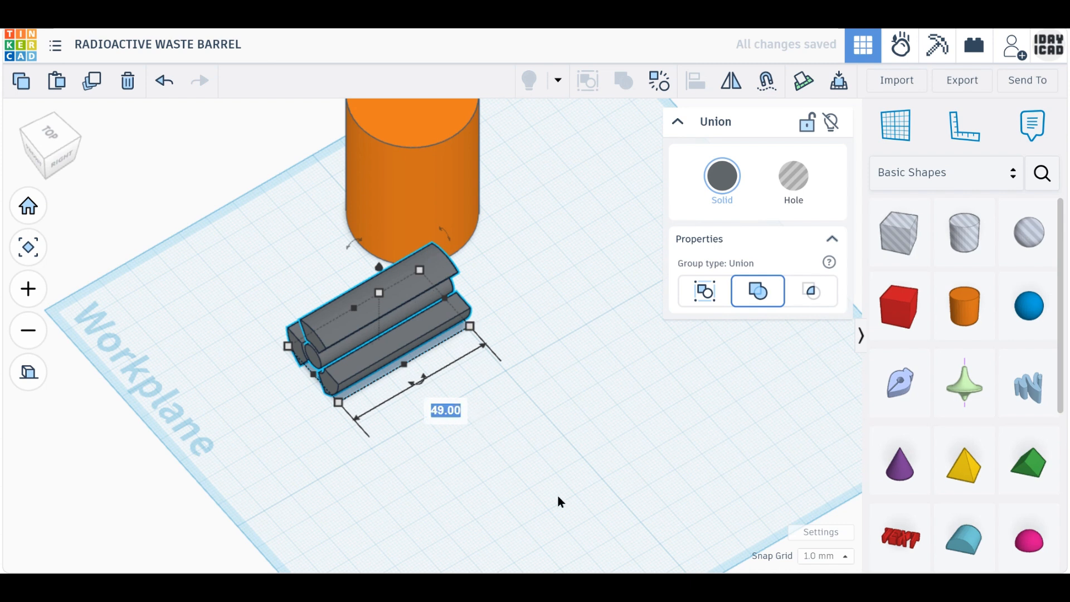
{"action": "type", "text": "50"}
{"action": "key", "text": "Return"}
{"action": "left_click", "coordinate": [519, 502]}
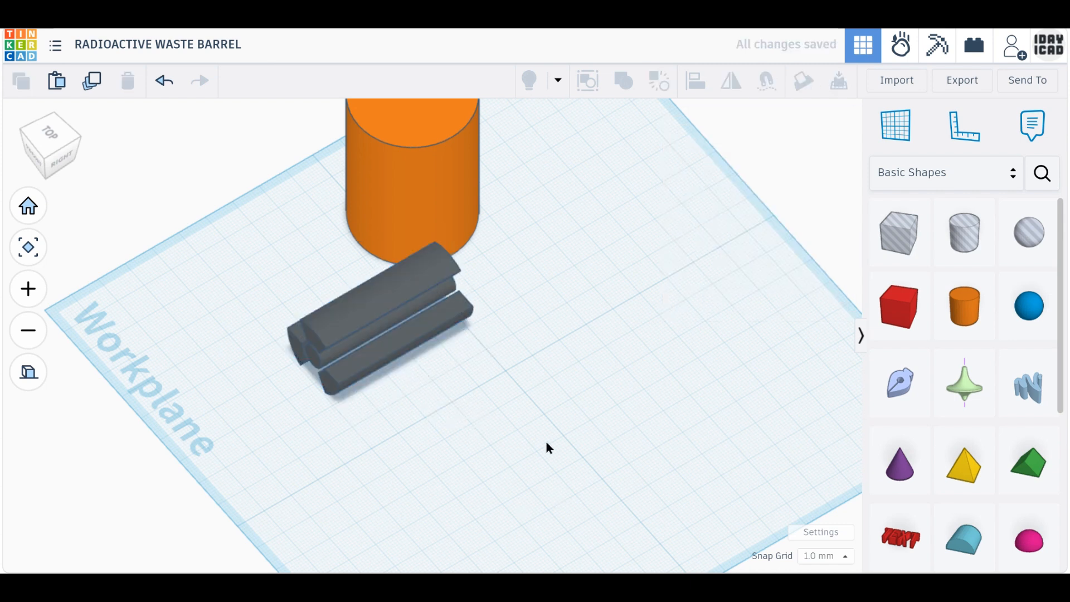
Step: Duplicate the barrel cylinder and place the copy on the empty workplane area beside the original
{"action": "middle_click_drag", "start_coordinate": [546, 441], "coordinate": [450, 430]}
{"action": "left_click", "coordinate": [303, 143]}
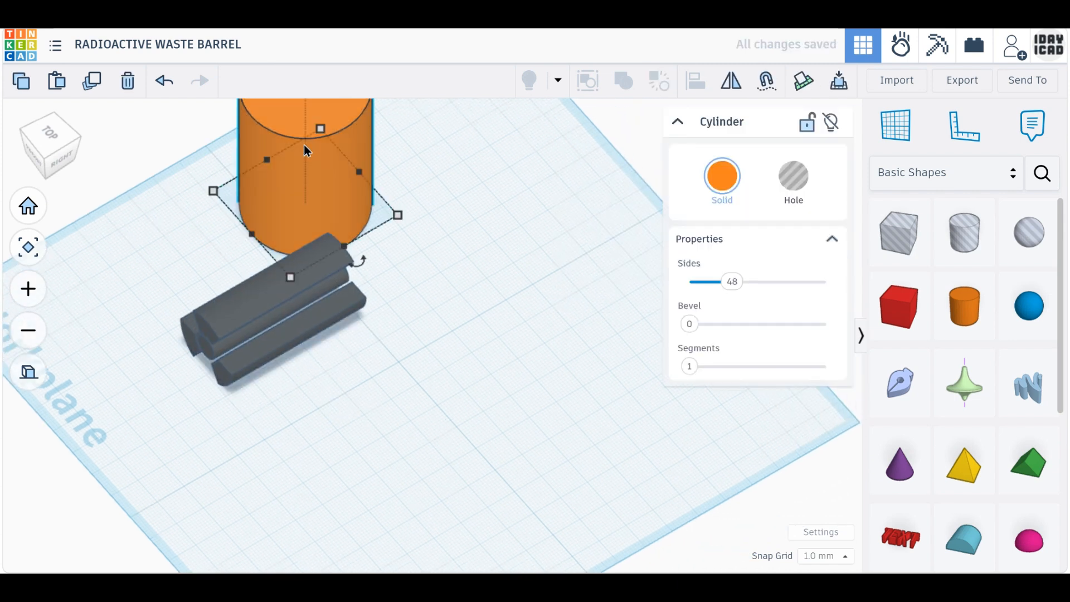
{"action": "left_click", "coordinate": [94, 89]}
{"action": "left_click_drag", "start_coordinate": [252, 215], "coordinate": [493, 339]}
{"action": "middle_click_drag", "start_coordinate": [564, 407], "coordinate": [480, 433]}
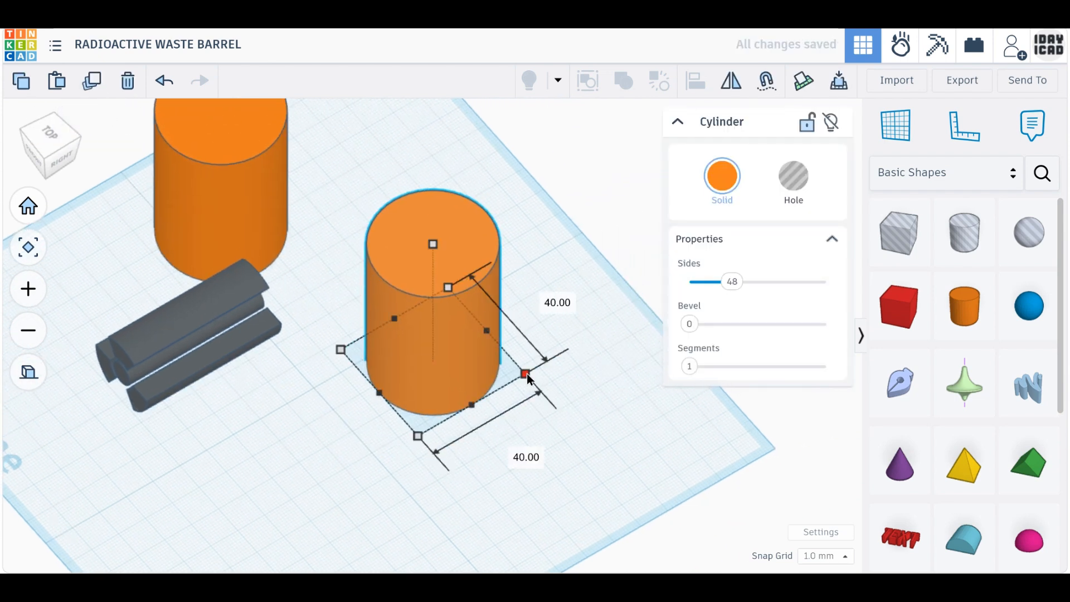
Step: Set the copied cylinder's width and length to 41 mm each
{"action": "left_click", "coordinate": [525, 374]}
{"action": "left_click", "coordinate": [512, 450]}
{"action": "type", "text": "41"}
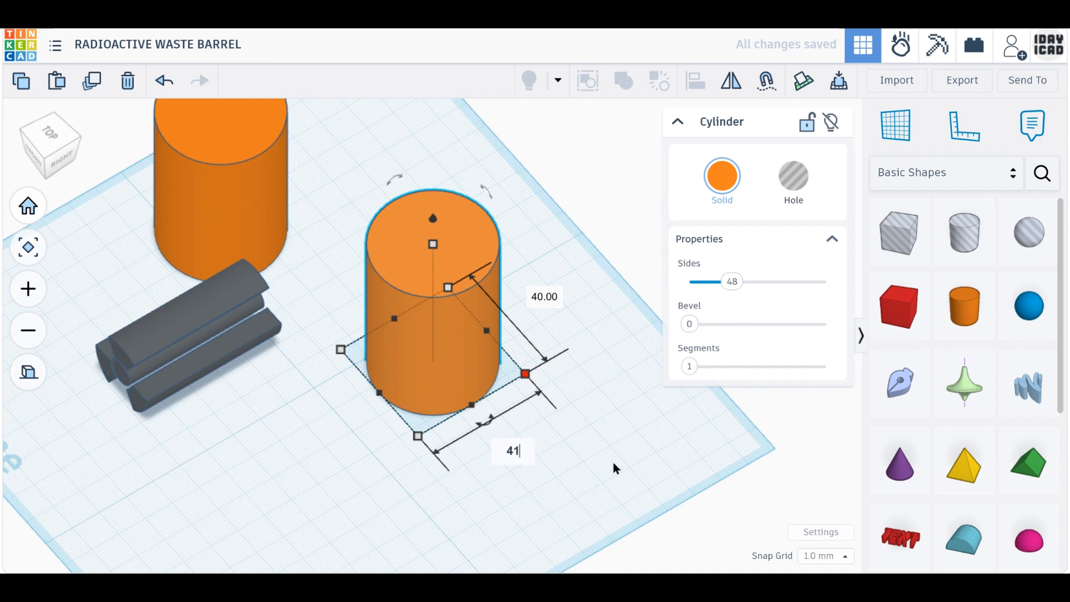
{"action": "key", "text": "Return"}
{"action": "type", "text": "41"}
{"action": "key", "text": "Return"}
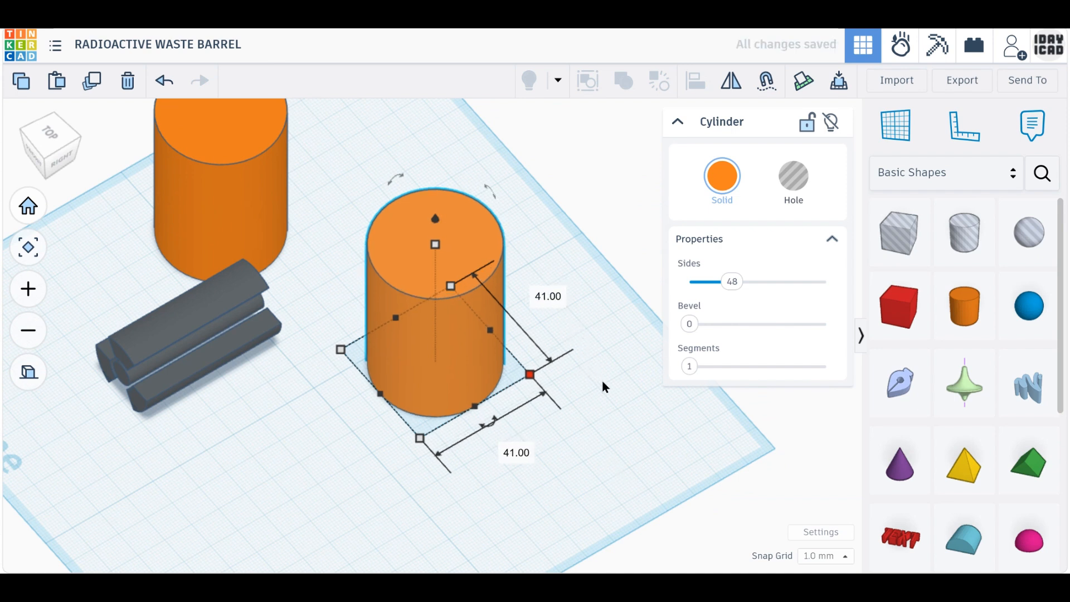
{"action": "left_click", "coordinate": [601, 377]}
{"action": "left_click_drag", "start_coordinate": [899, 232], "coordinate": [641, 368]}
{"action": "left_click", "coordinate": [577, 399]}
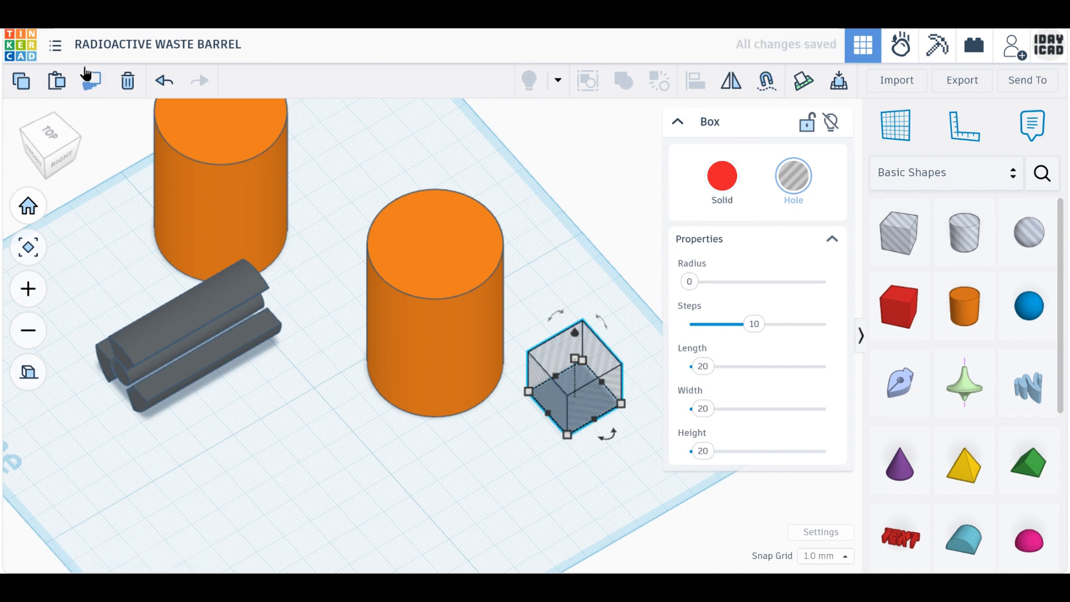
{"action": "left_click", "coordinate": [127, 81]}
Step: Add a solid box beside the 41 mm cylinder and set its length, width and height to 60 mm each
{"action": "left_click_drag", "start_coordinate": [899, 305], "coordinate": [592, 443]}
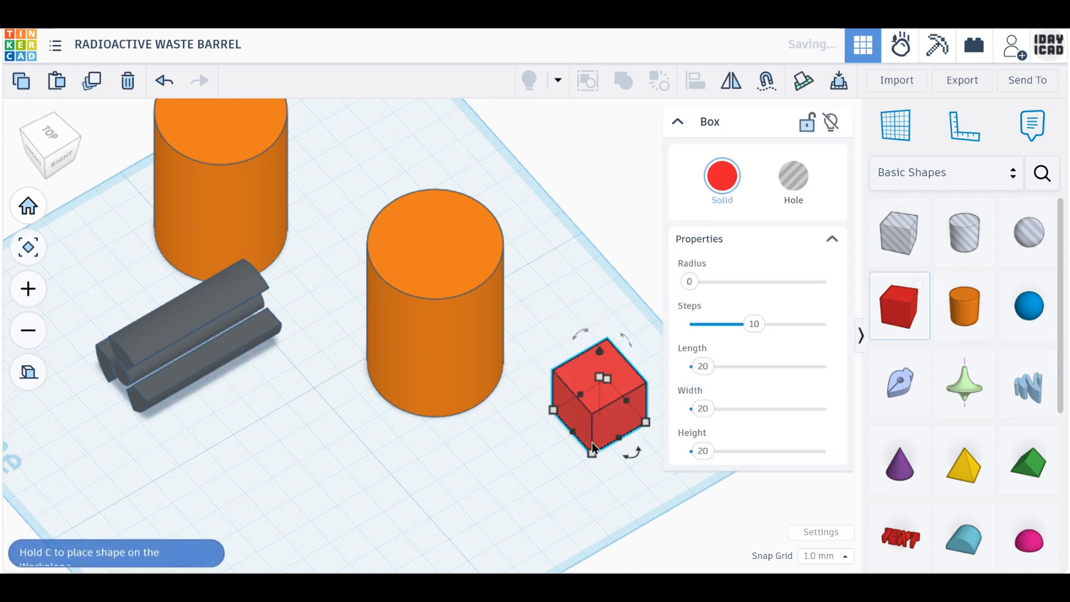
{"action": "left_click", "coordinate": [600, 457]}
{"action": "left_click", "coordinate": [595, 442]}
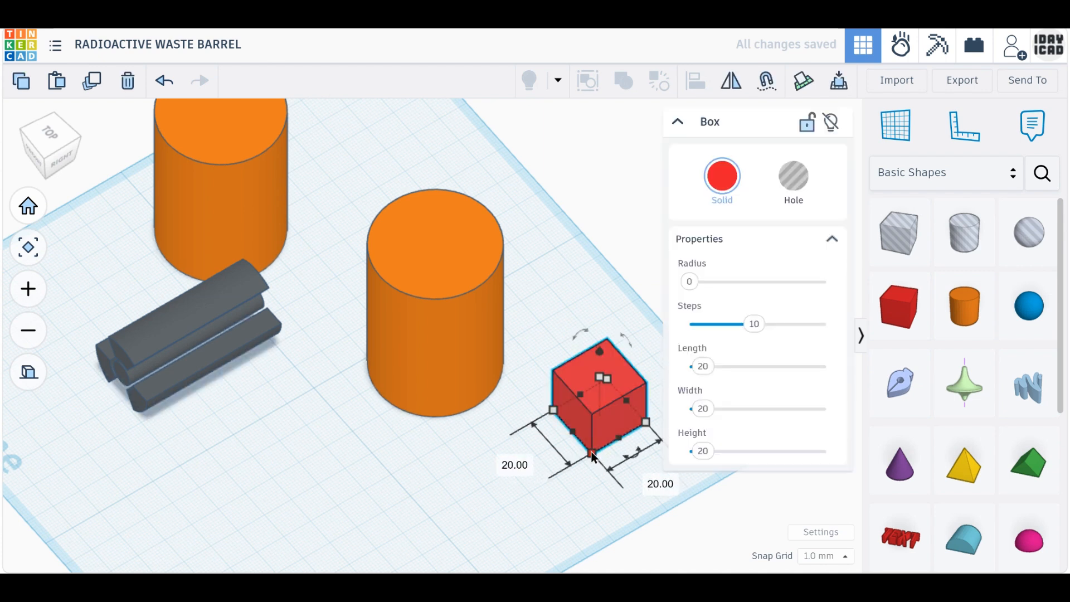
{"action": "left_click", "coordinate": [514, 464]}
{"action": "type", "text": "60"}
{"action": "key", "text": "Return"}
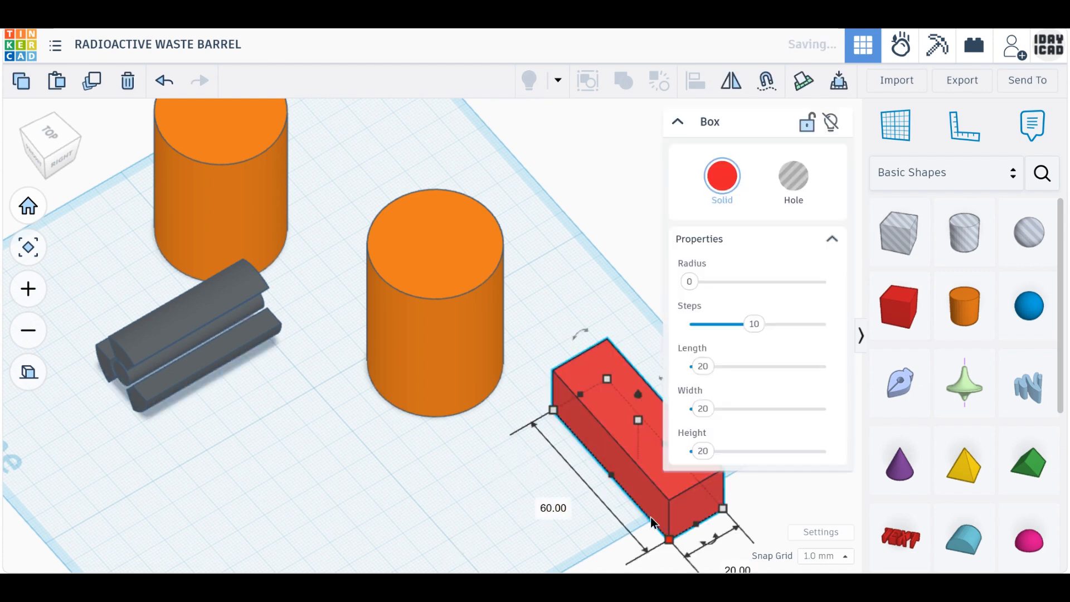
{"action": "middle_click_drag", "start_coordinate": [654, 500], "coordinate": [486, 412]}
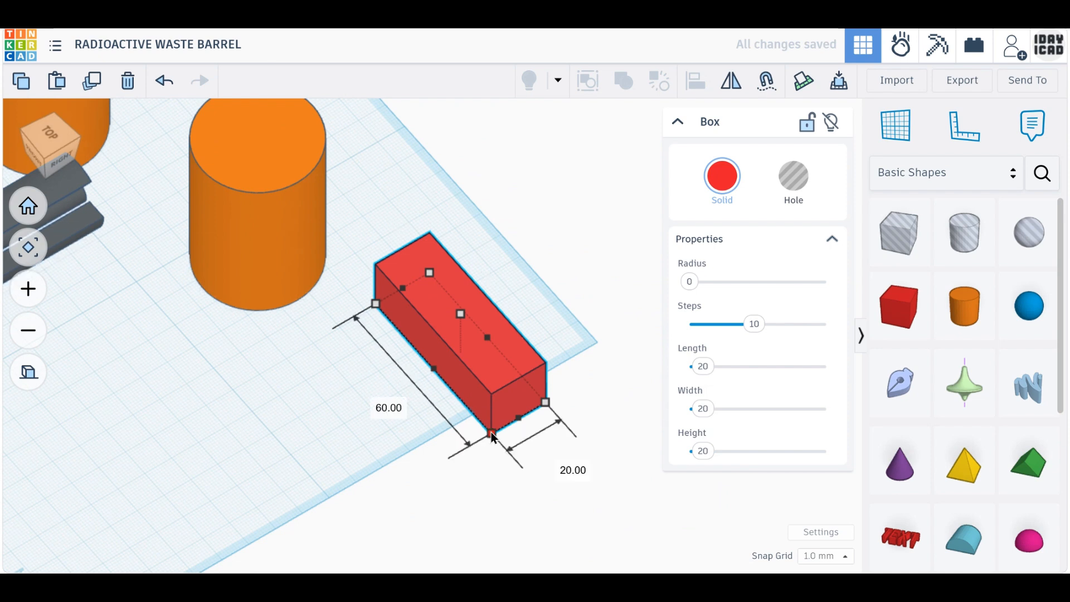
{"action": "type", "text": "60"}
{"action": "key", "text": "Return"}
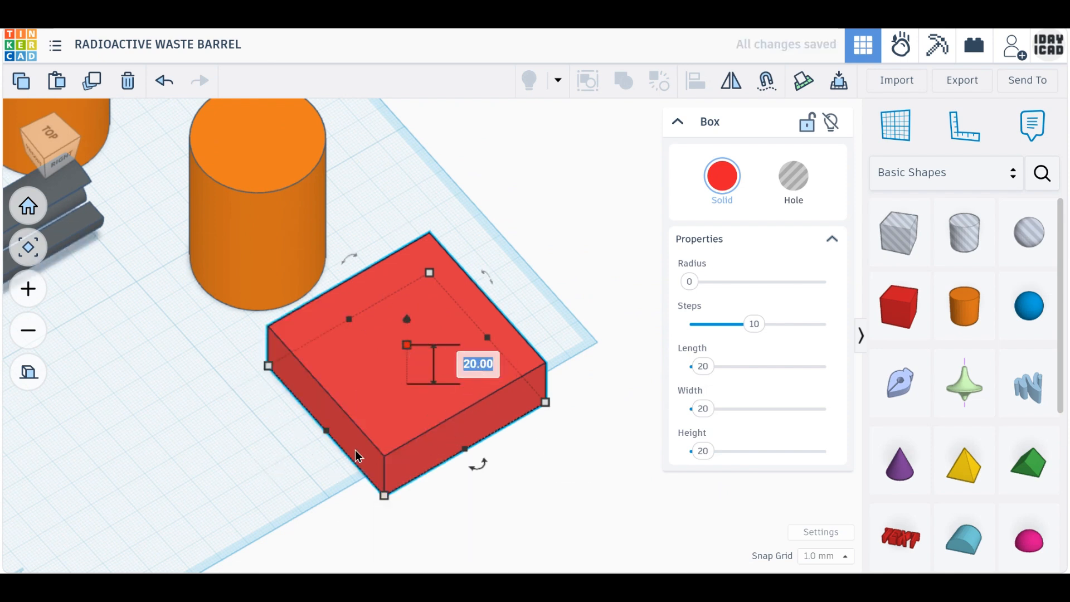
{"action": "type", "text": "60"}
{"action": "key", "text": "Return"}
Step: Turn the 41 mm cylinder into a hole and centre it with the red box along both horizontal directions
{"action": "middle_click_drag", "start_coordinate": [303, 437], "coordinate": [379, 462]}
{"action": "left_click", "coordinate": [308, 155]}
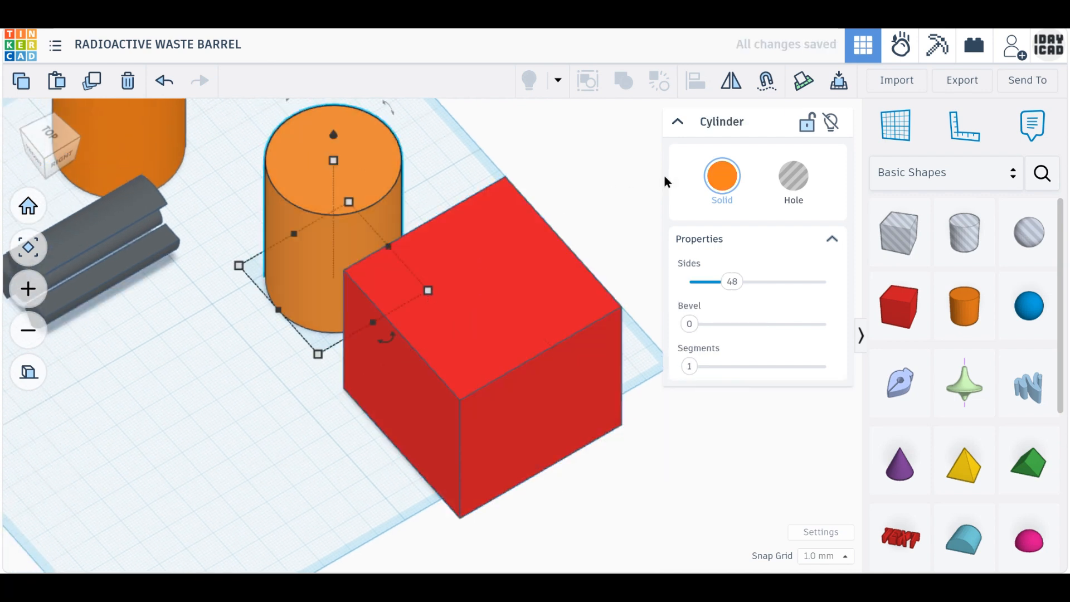
{"action": "left_click", "coordinate": [794, 176]}
{"action": "left_click_drag", "start_coordinate": [646, 475], "coordinate": [383, 205]}
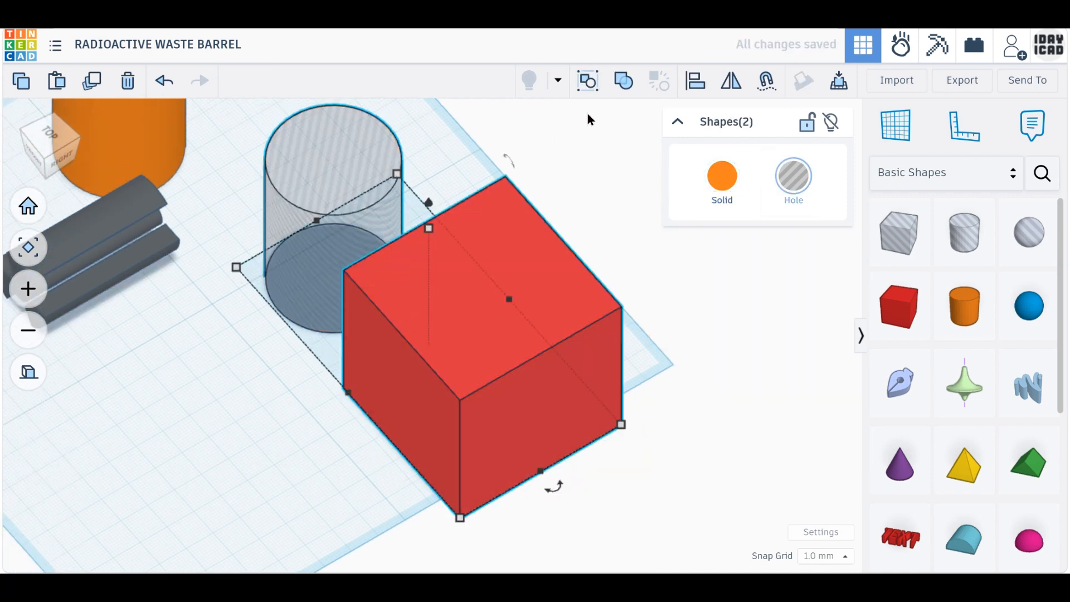
{"action": "left_click", "coordinate": [696, 85]}
{"action": "left_click", "coordinate": [332, 401]}
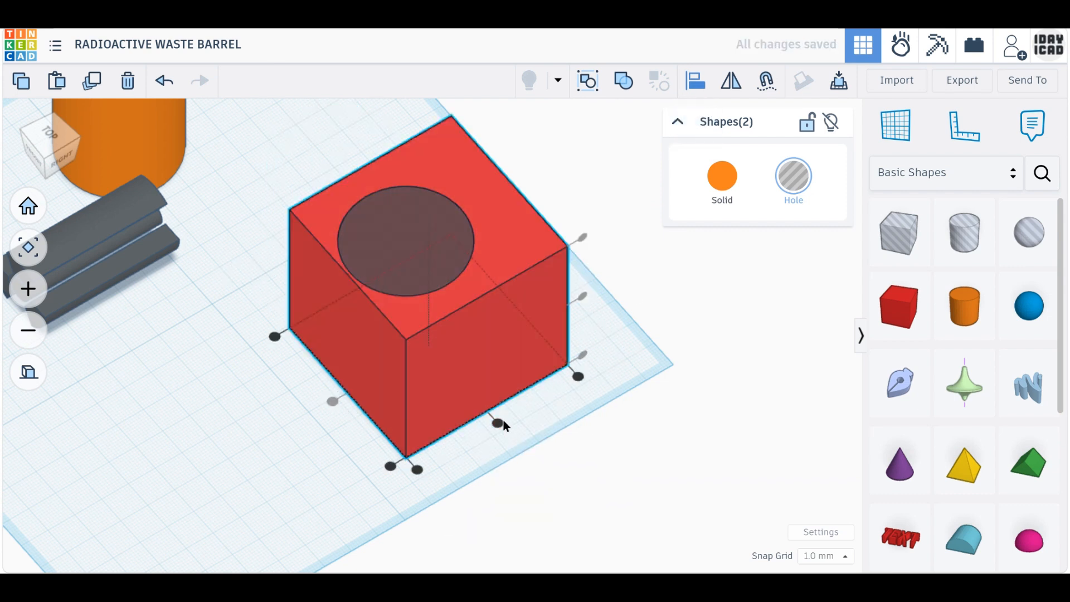
{"action": "left_click", "coordinate": [498, 424]}
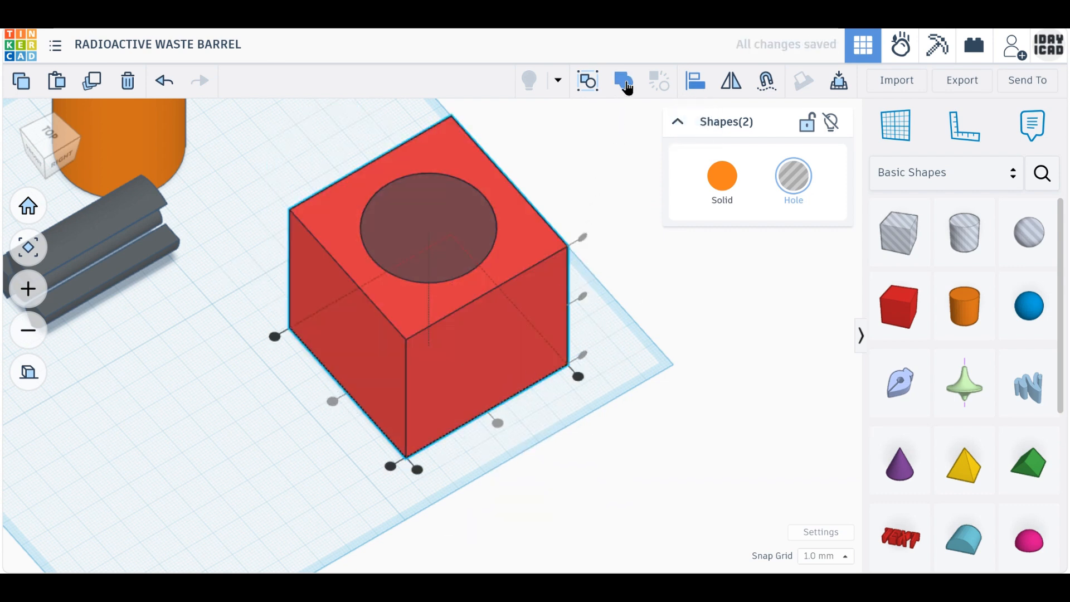
Step: Union-group the red box with the cylinder hole and turn the resulting group into a hole
{"action": "left_click", "coordinate": [626, 84]}
{"action": "left_click", "coordinate": [794, 190]}
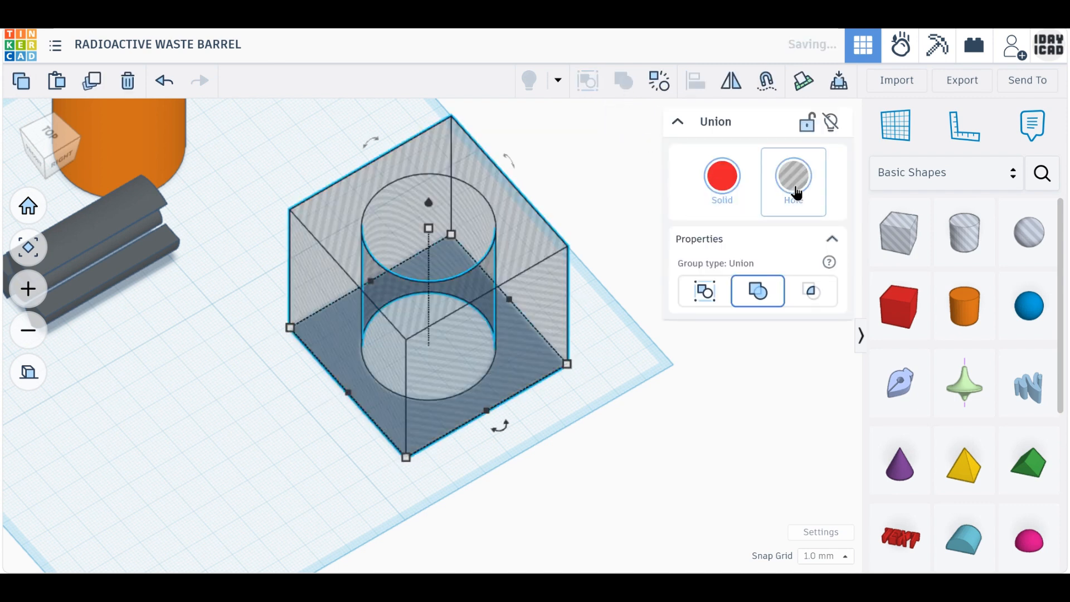
{"action": "middle_click_drag", "start_coordinate": [429, 244], "coordinate": [496, 306]}
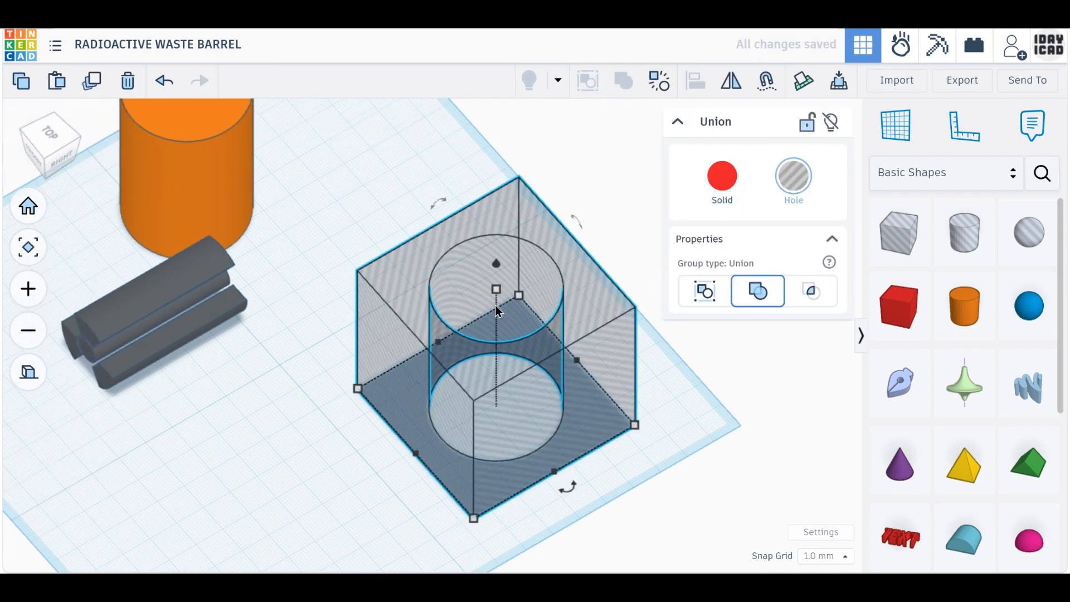
Step: Align the barrel cylinder, the radiation symbol and the box-shaped hole to their centres in all three directions
{"action": "left_click", "coordinate": [216, 180]}
{"action": "scroll", "coordinate": [396, 353], "scroll_direction": "down", "scroll_amount": 2}
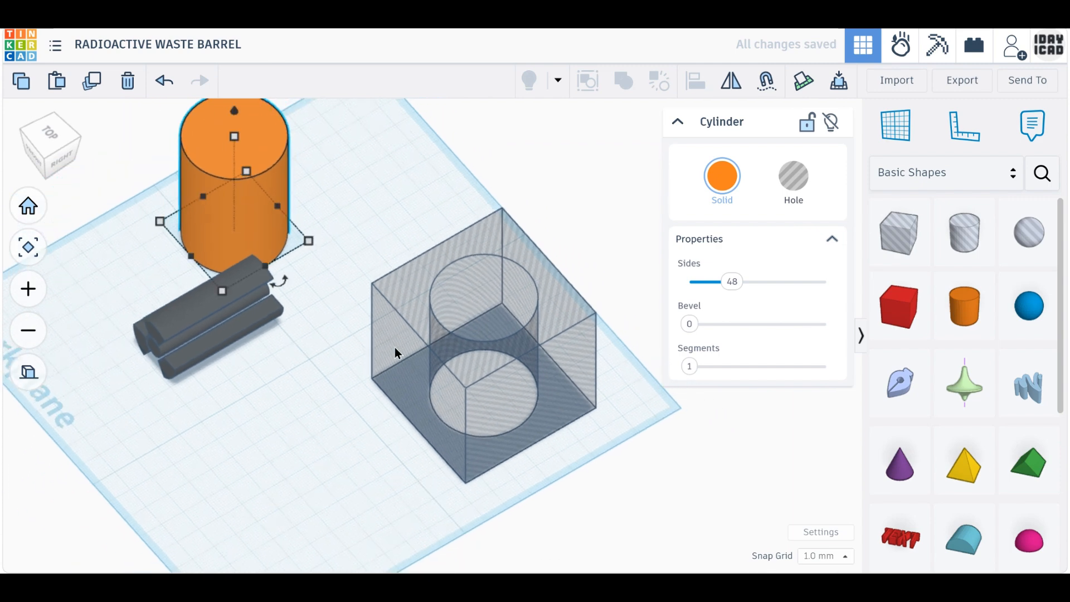
{"action": "left_click_drag", "start_coordinate": [609, 532], "coordinate": [240, 209]}
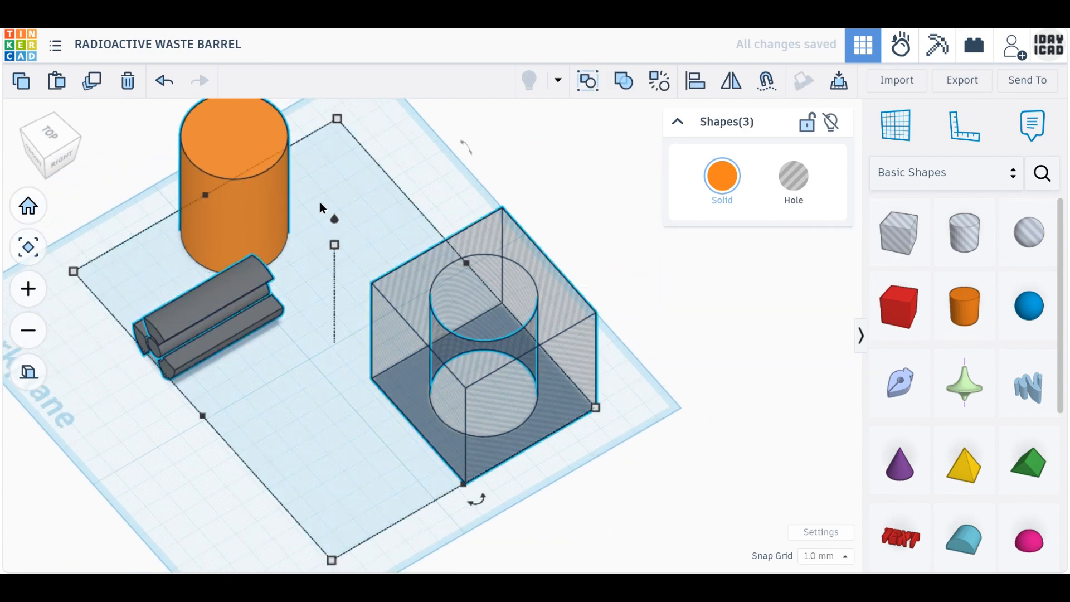
{"action": "left_click", "coordinate": [625, 85]}
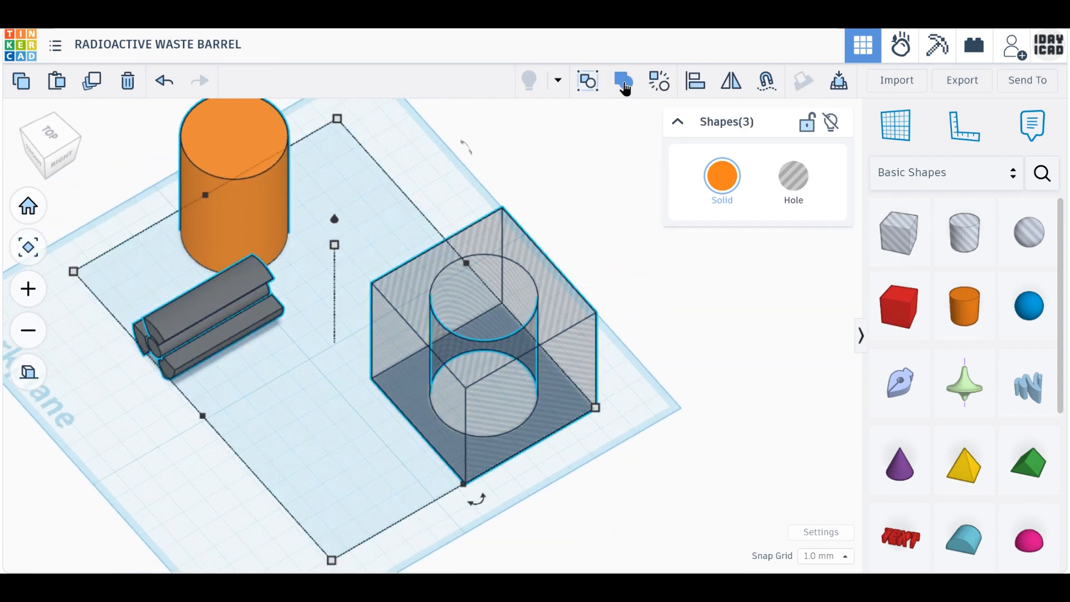
{"action": "left_click", "coordinate": [697, 82]}
{"action": "left_click", "coordinate": [186, 426]}
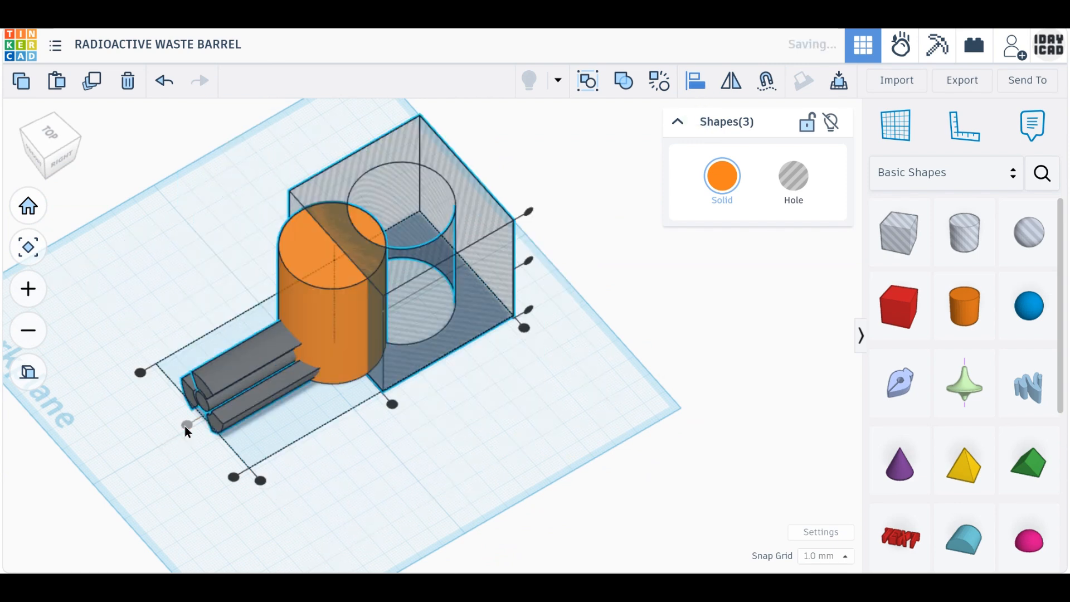
{"action": "left_click", "coordinate": [393, 403]}
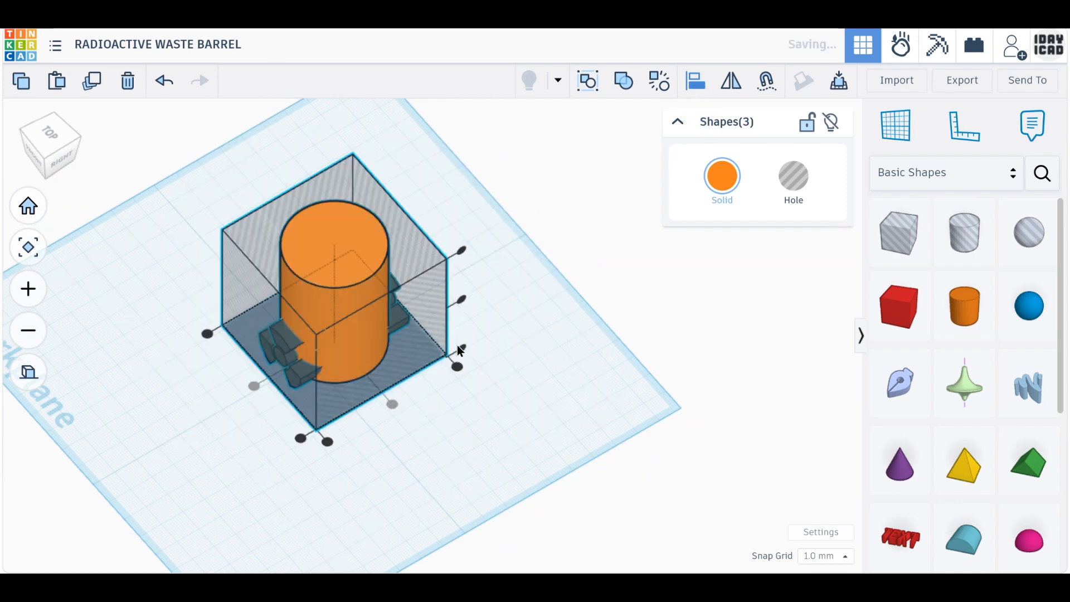
{"action": "left_click", "coordinate": [461, 301]}
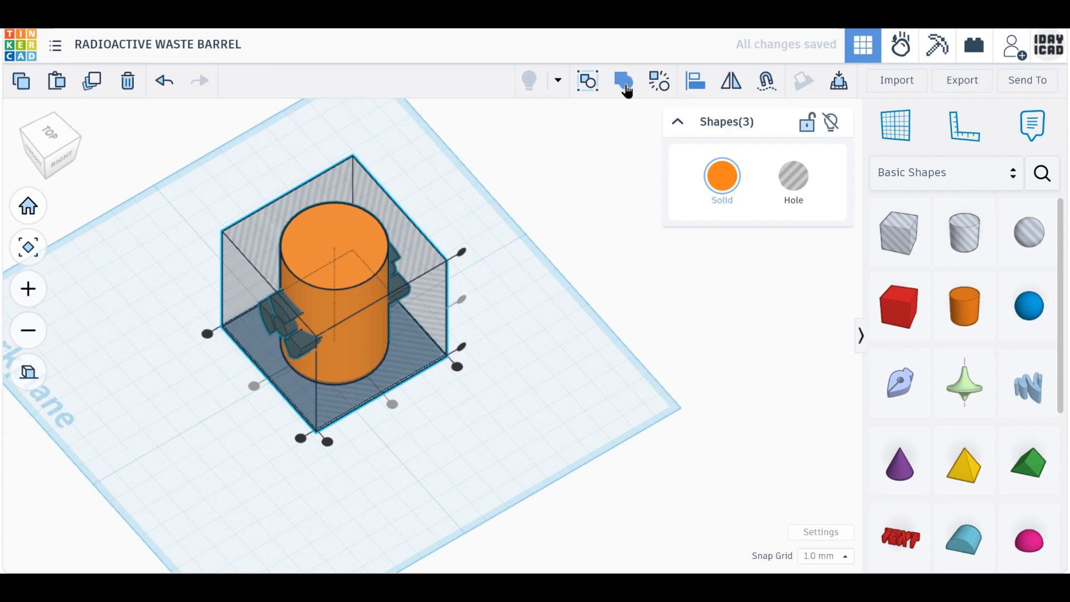
Step: Colour the barrel cylinder yellow
{"action": "left_click", "coordinate": [574, 358]}
{"action": "left_click", "coordinate": [363, 244]}
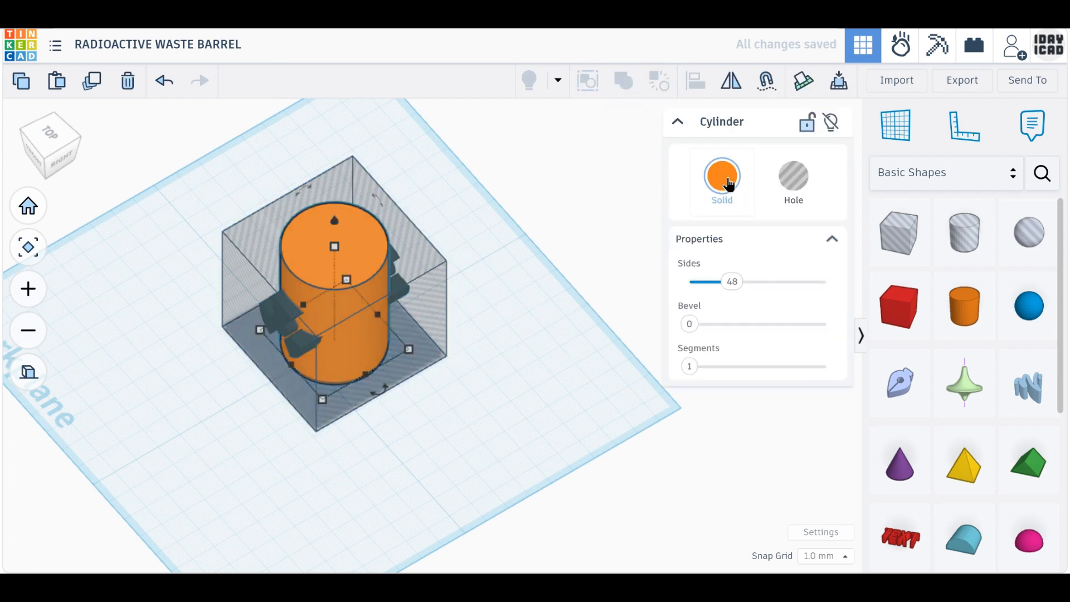
{"action": "left_click", "coordinate": [729, 184]}
{"action": "left_click", "coordinate": [617, 325]}
{"action": "left_click", "coordinate": [399, 464]}
Step: Union-group the yellow barrel, radiation symbol and box-shaped hole, and turn on Multicolor for the group
{"action": "left_click_drag", "start_coordinate": [477, 433], "coordinate": [266, 208]}
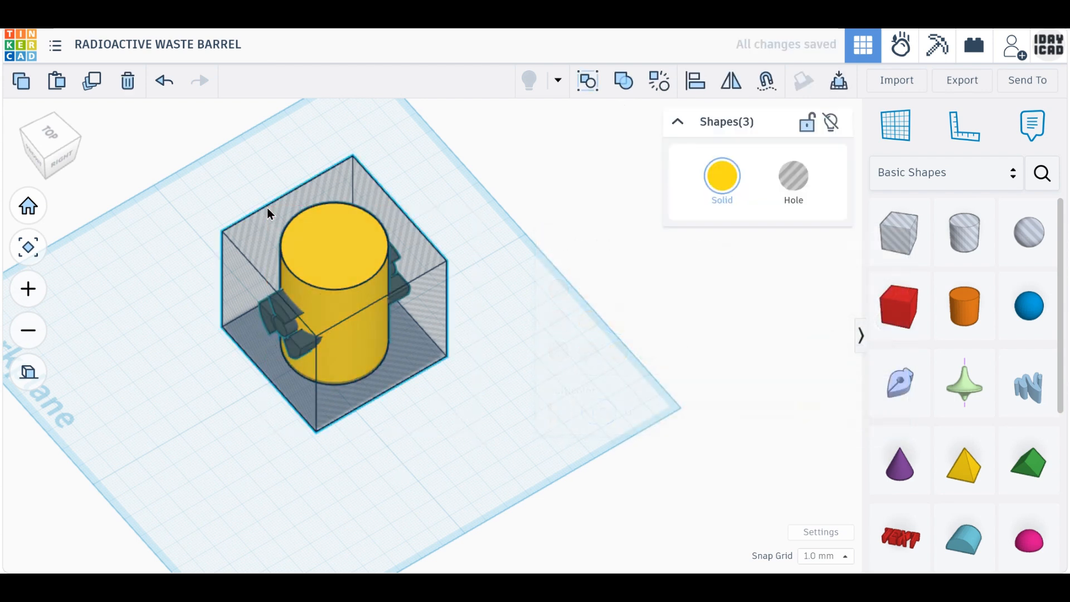
{"action": "left_click", "coordinate": [626, 84]}
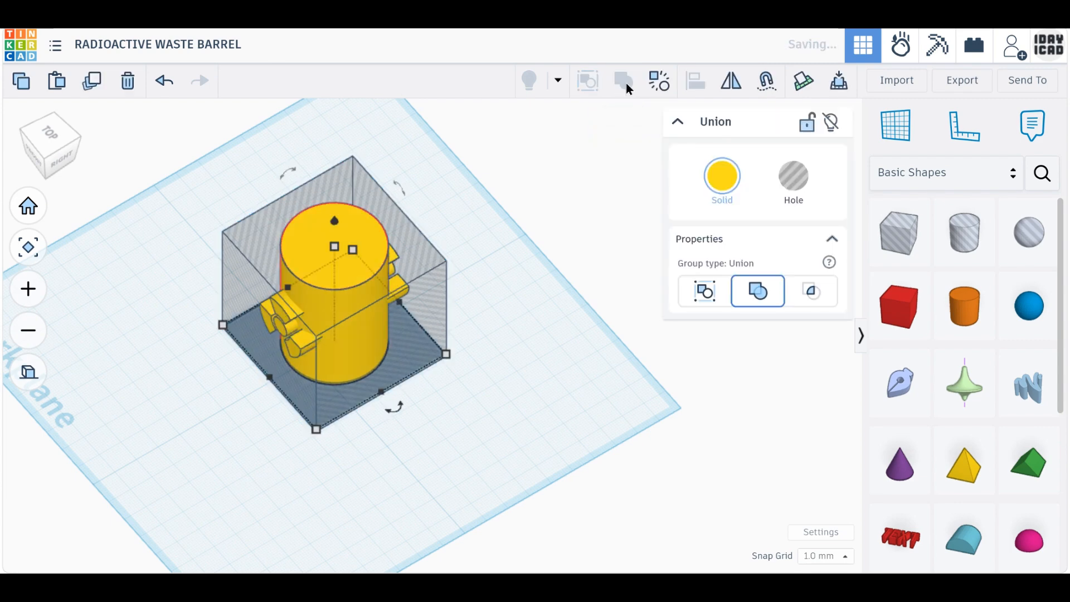
{"action": "left_click", "coordinate": [713, 177]}
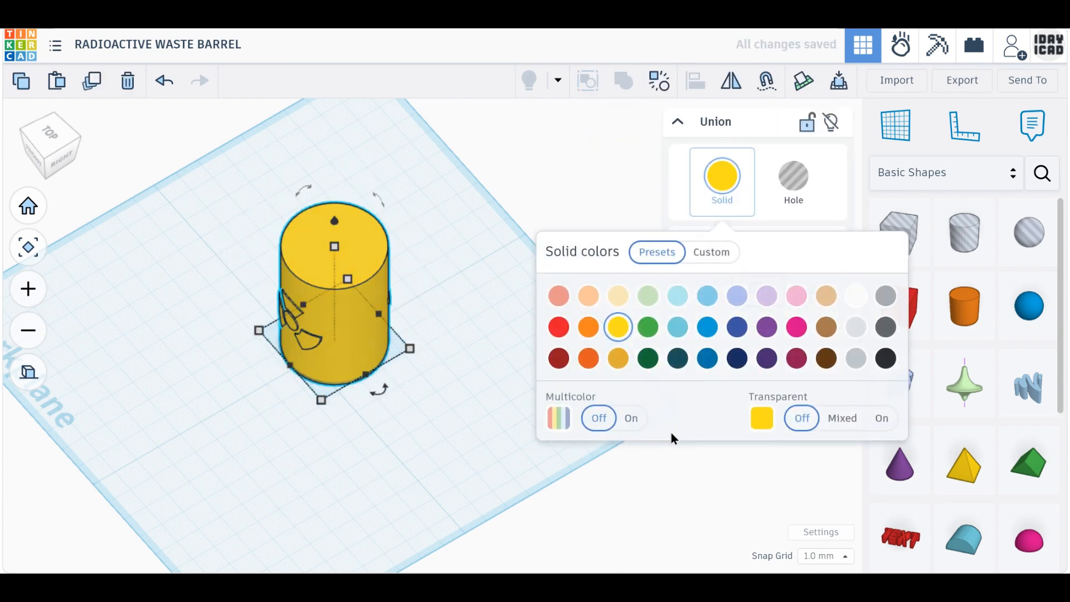
{"action": "left_click", "coordinate": [640, 426]}
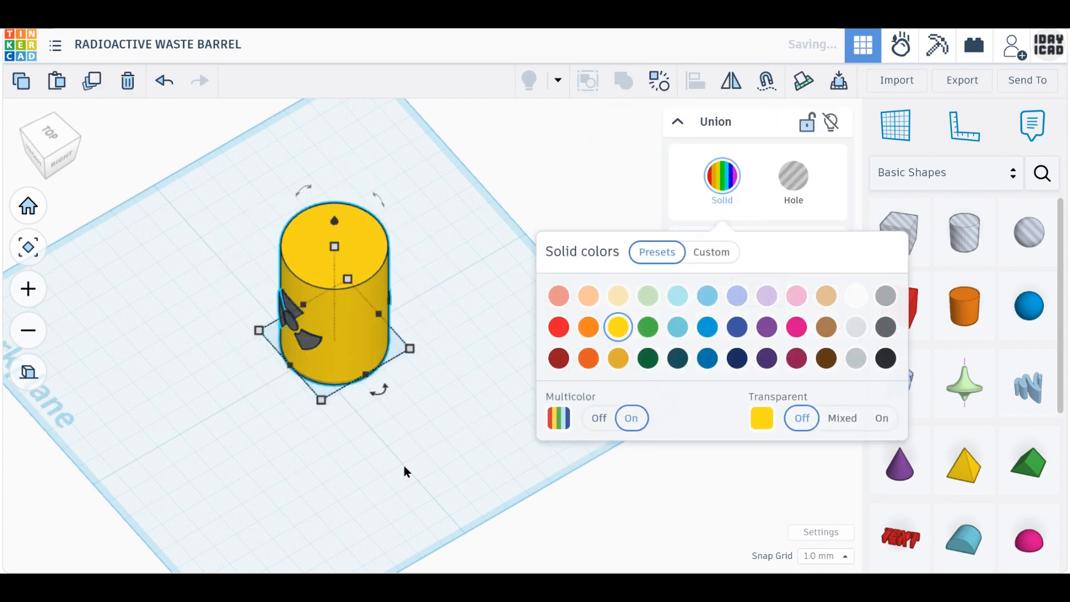
{"action": "left_click", "coordinate": [341, 461]}
{"action": "right_click_drag", "start_coordinate": [341, 461], "coordinate": [386, 415]}
{"action": "left_click", "coordinate": [365, 415]}
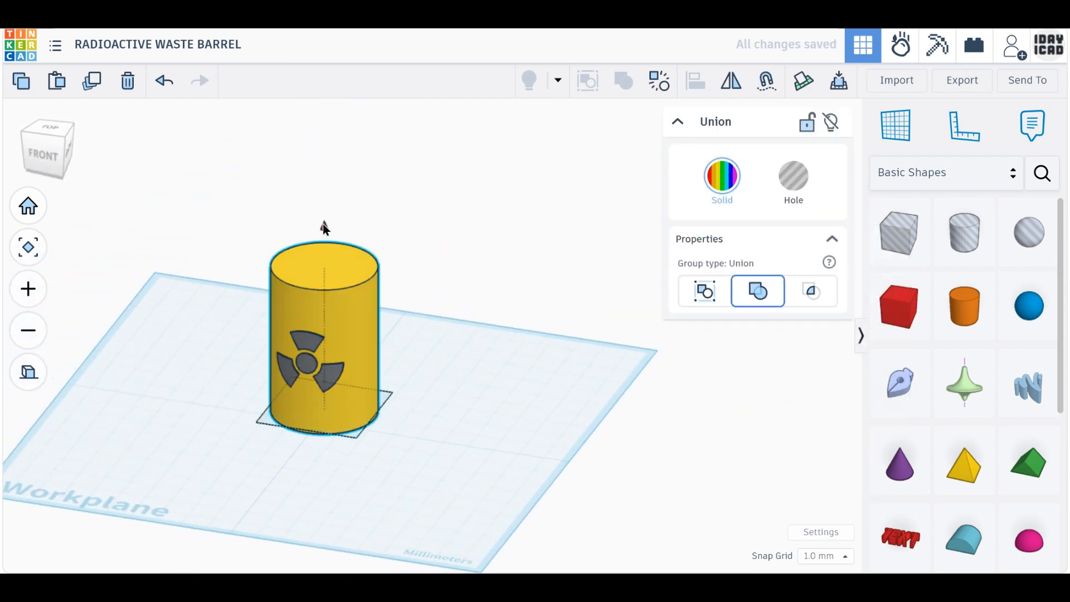
{"action": "left_click", "coordinate": [547, 316]}
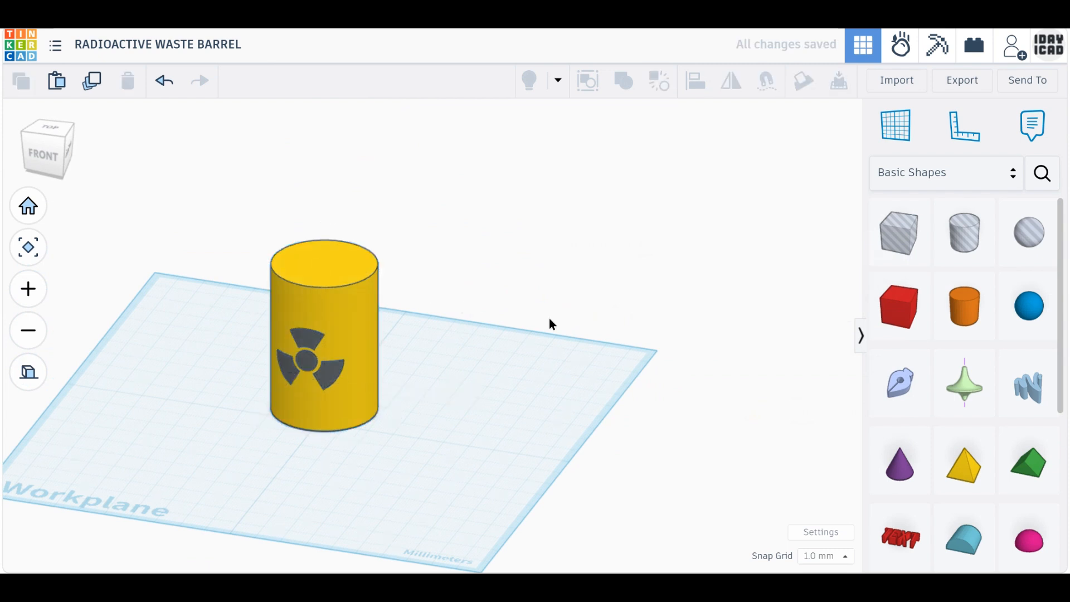
Step: Add a solid cylinder to the workplane beside the barrel and set its width and length to 38 mm each
{"action": "left_click", "coordinate": [965, 330]}
{"action": "left_click", "coordinate": [515, 443]}
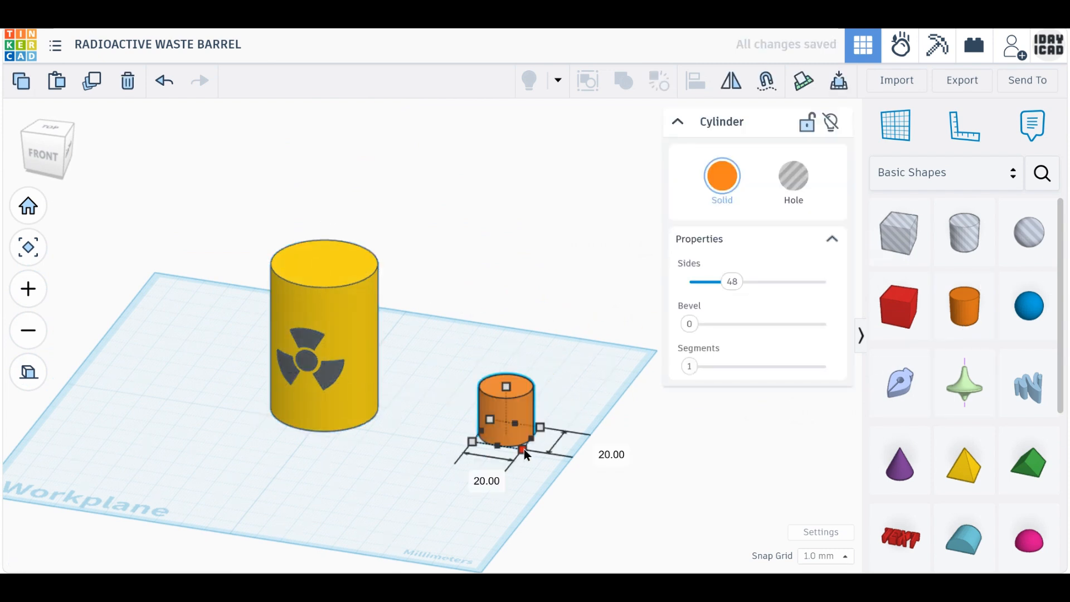
{"action": "left_click", "coordinate": [456, 479]}
{"action": "left_click", "coordinate": [506, 421]}
{"action": "mouse_move", "coordinate": [523, 455]}
{"action": "type", "text": "3"}
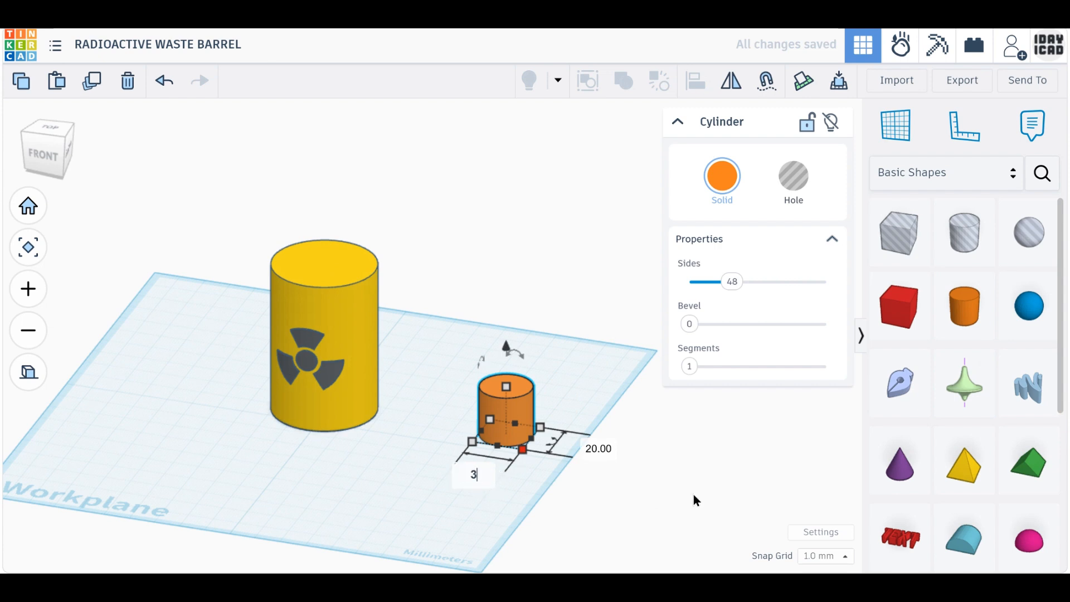
{"action": "type", "text": "8"}
{"action": "key", "text": "Return"}
{"action": "left_click", "coordinate": [641, 455]}
{"action": "type", "text": "38"}
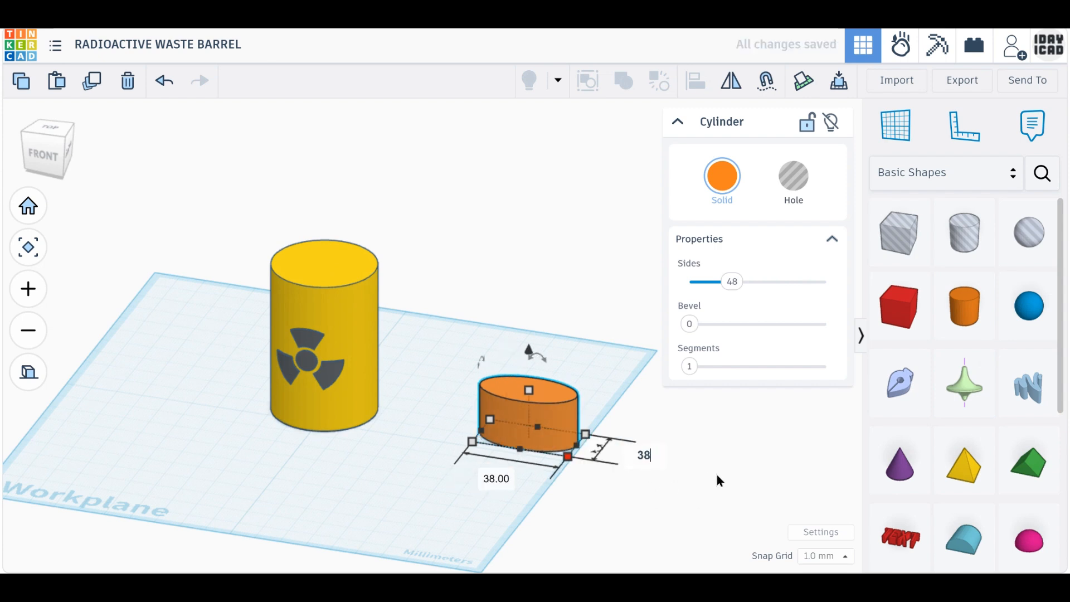
{"action": "key", "text": "Return"}
Step: Set the 38 mm cylinder's height to 60 mm and turn it into a hole raised 1 mm above the workplane
{"action": "left_click", "coordinate": [592, 423]}
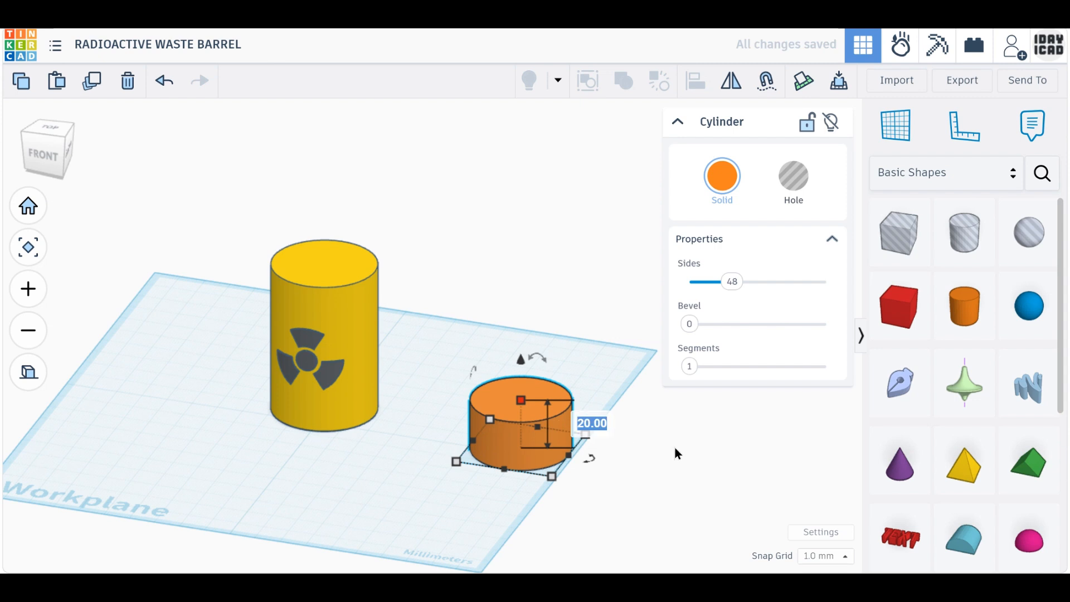
{"action": "type", "text": "60"}
{"action": "key", "text": "Return"}
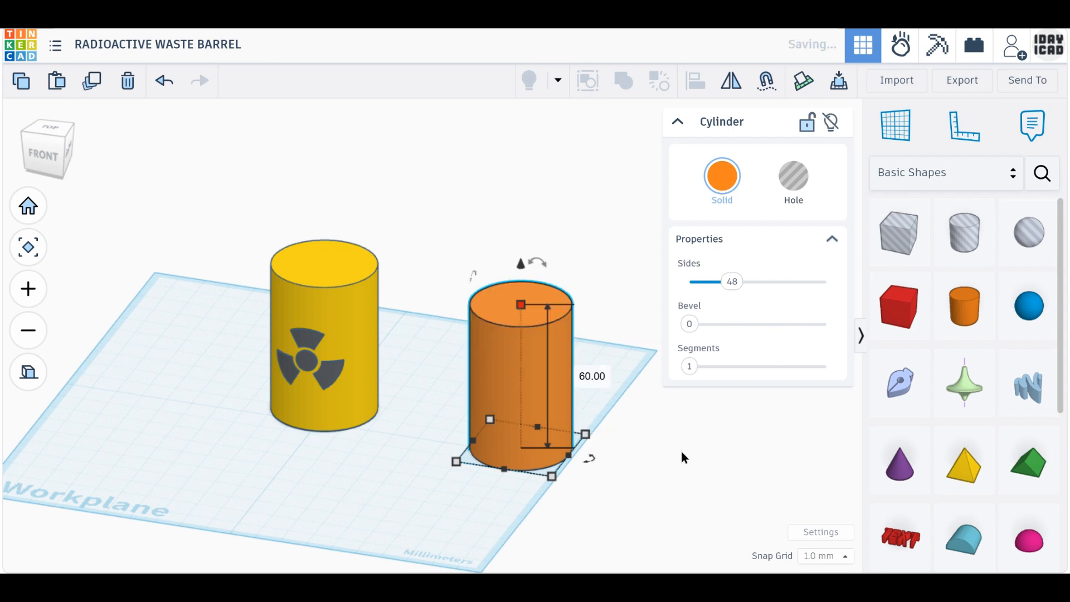
{"action": "left_click", "coordinate": [801, 190]}
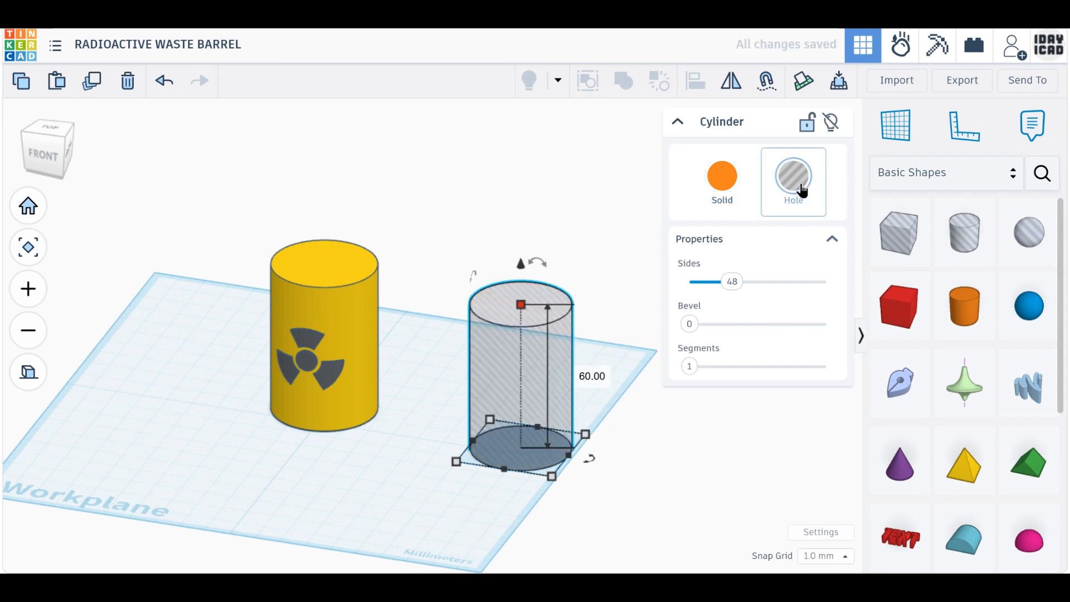
{"action": "left_click_drag", "start_coordinate": [521, 266], "coordinate": [523, 263]}
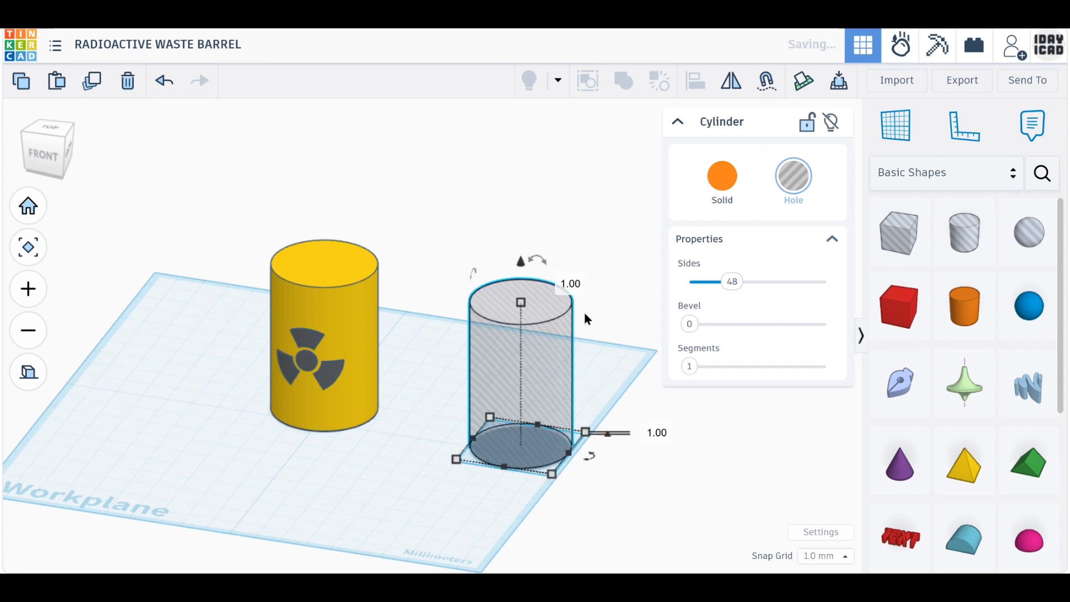
Step: Duplicate the 38 mm hole cylinder, place the copy off the workplane and make it solid orange
{"action": "left_click", "coordinate": [95, 87]}
{"action": "middle_click_drag", "start_coordinate": [441, 440], "coordinate": [276, 457]}
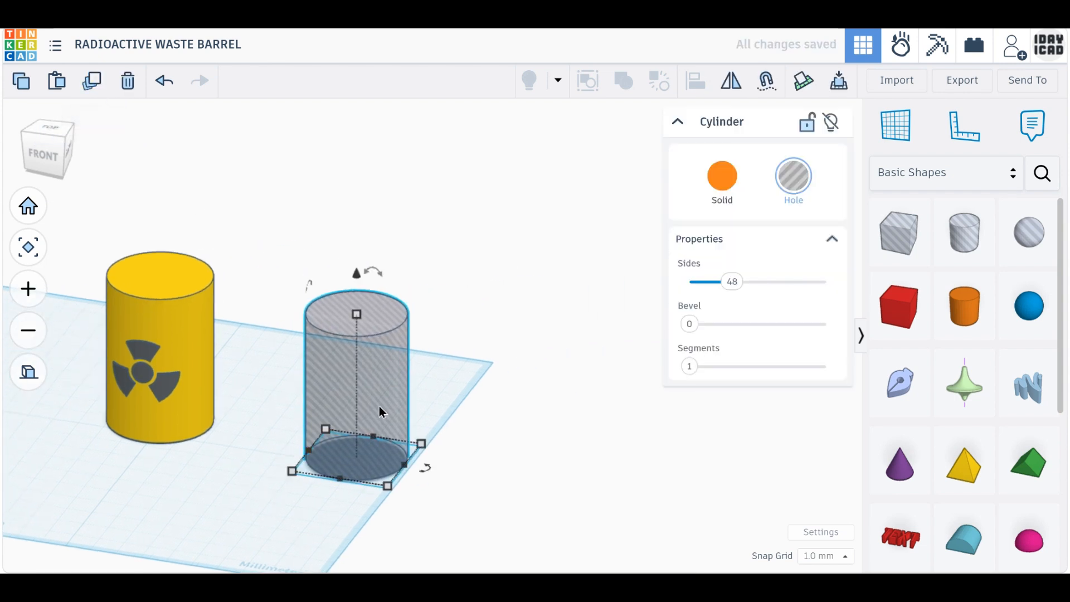
{"action": "left_click_drag", "start_coordinate": [379, 407], "coordinate": [537, 304]}
{"action": "left_click", "coordinate": [730, 202]}
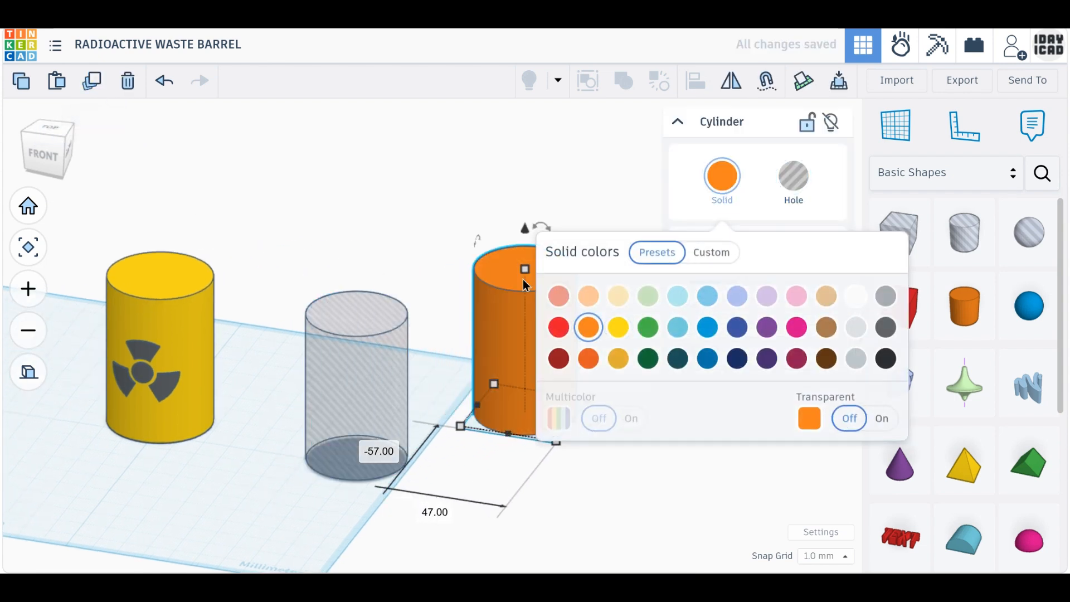
{"action": "left_click", "coordinate": [494, 226]}
Step: Shorten the solid orange cylinder by lowering its top
{"action": "left_click", "coordinate": [527, 271]}
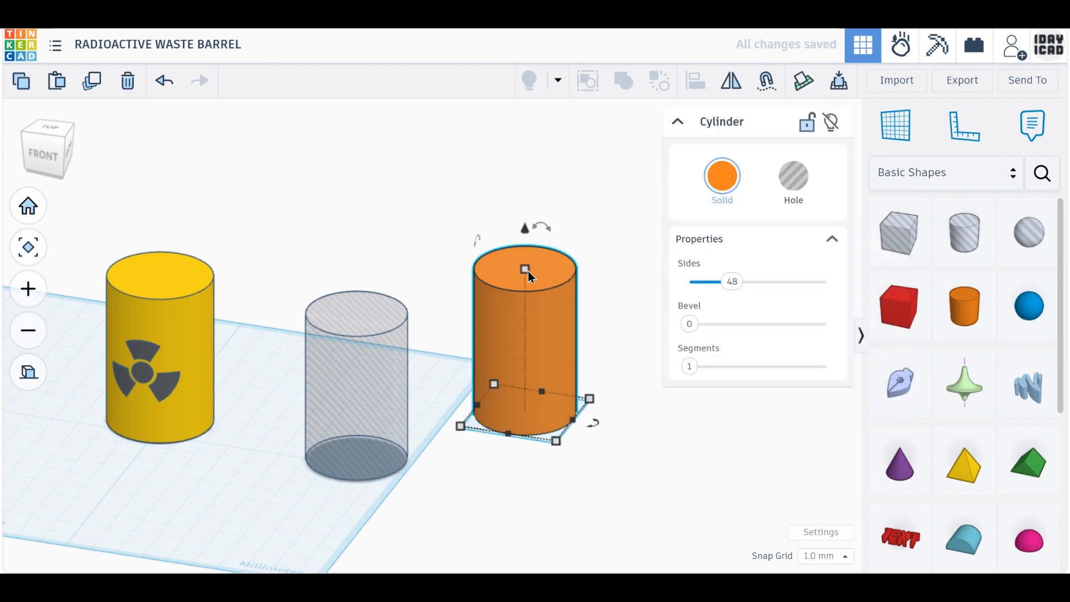
{"action": "left_click_drag", "start_coordinate": [527, 270], "coordinate": [524, 311]}
{"action": "left_click_drag", "start_coordinate": [395, 506], "coordinate": [255, 497]}
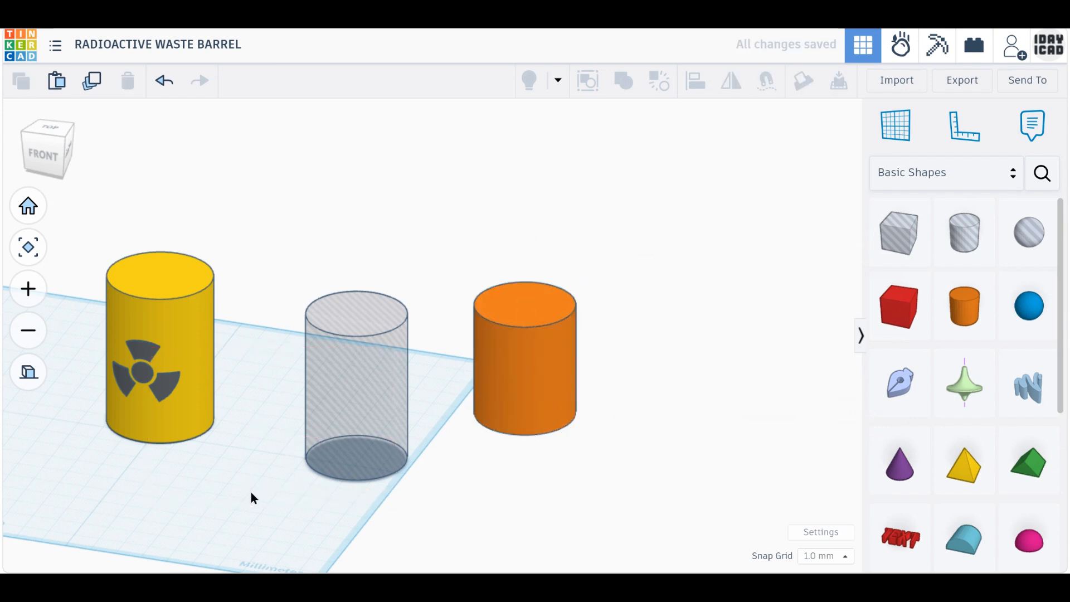
{"action": "middle_click_drag", "start_coordinate": [250, 490], "coordinate": [494, 434]}
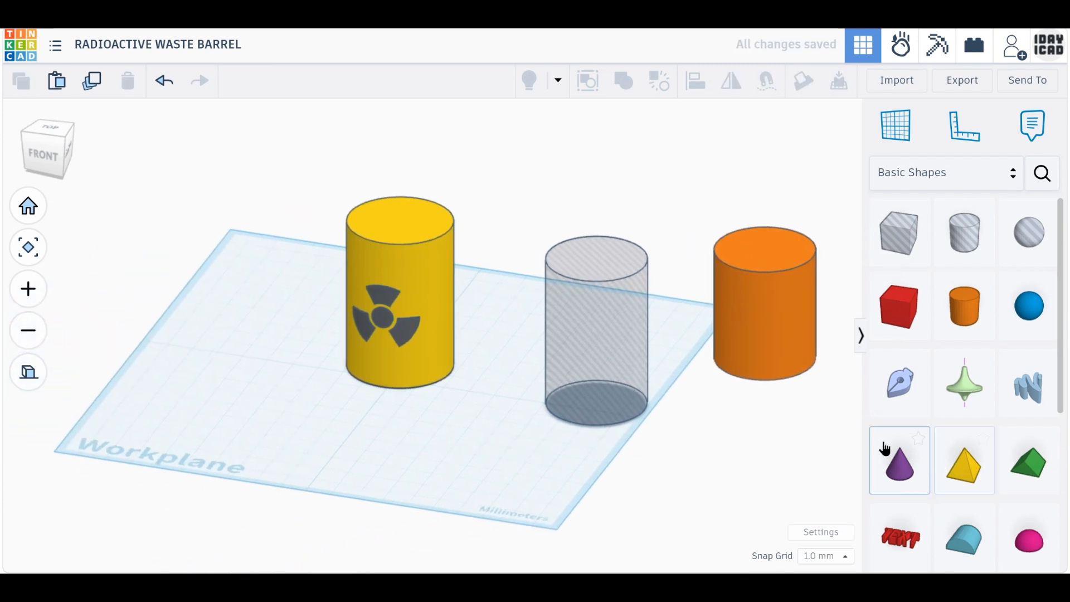
Step: Move the 38 mm hole cylinder off the workplane, in front of the orange cylinder
{"action": "left_click", "coordinate": [595, 337]}
{"action": "middle_click_drag", "start_coordinate": [544, 391], "coordinate": [445, 406]}
{"action": "left_click_drag", "start_coordinate": [511, 343], "coordinate": [663, 380]}
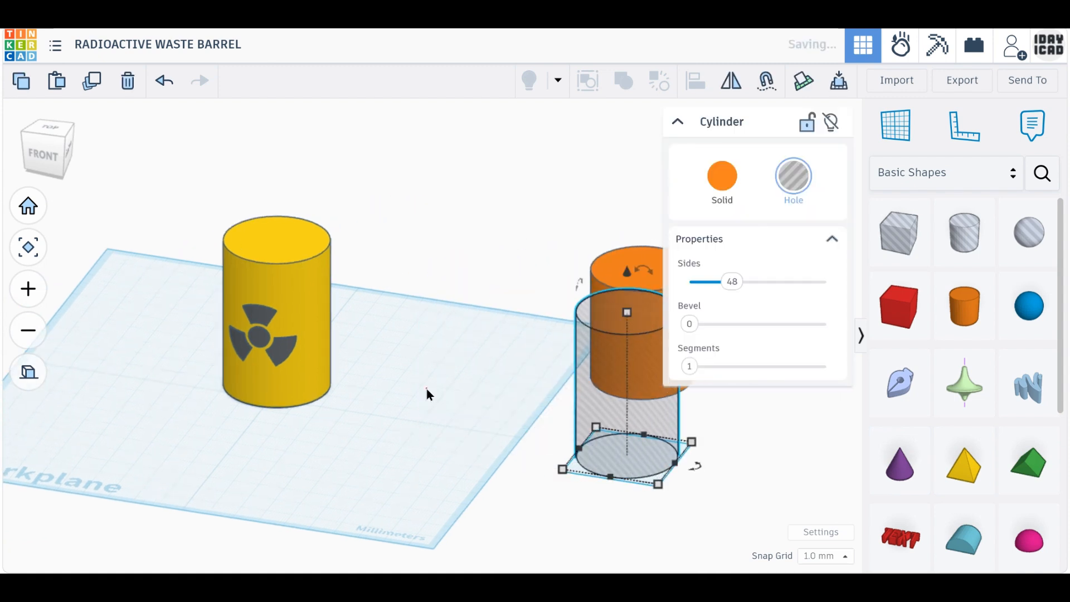
Step: Place a torus on the workplane in front of the barrel and set its tube to 0.5
{"action": "scroll", "coordinate": [982, 490], "scroll_direction": "down", "scroll_amount": 2}
{"action": "left_click", "coordinate": [886, 470]}
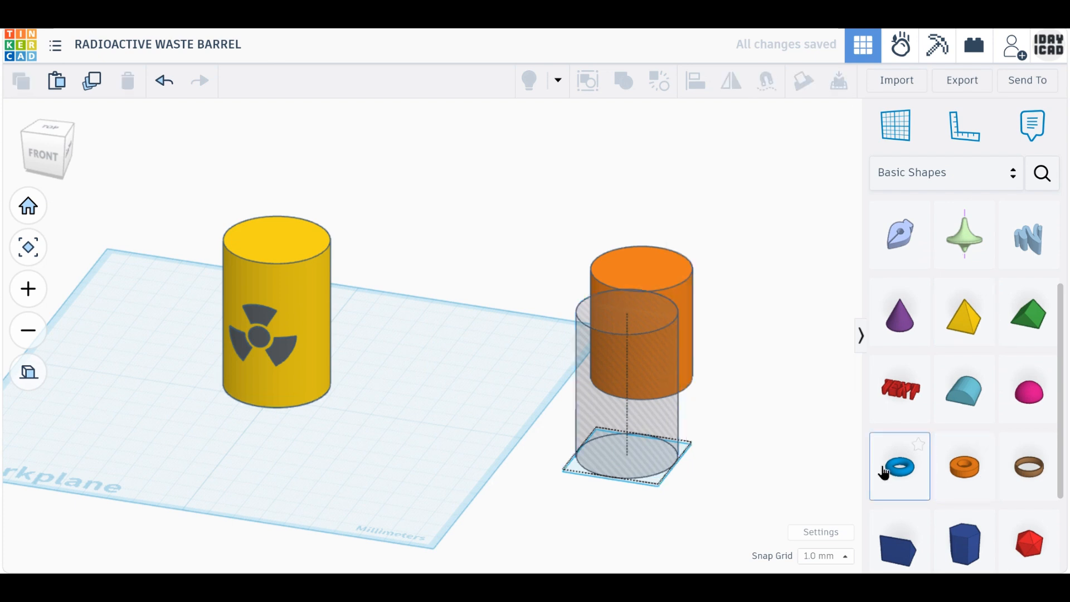
{"action": "left_click", "coordinate": [335, 427]}
{"action": "left_click", "coordinate": [701, 323]}
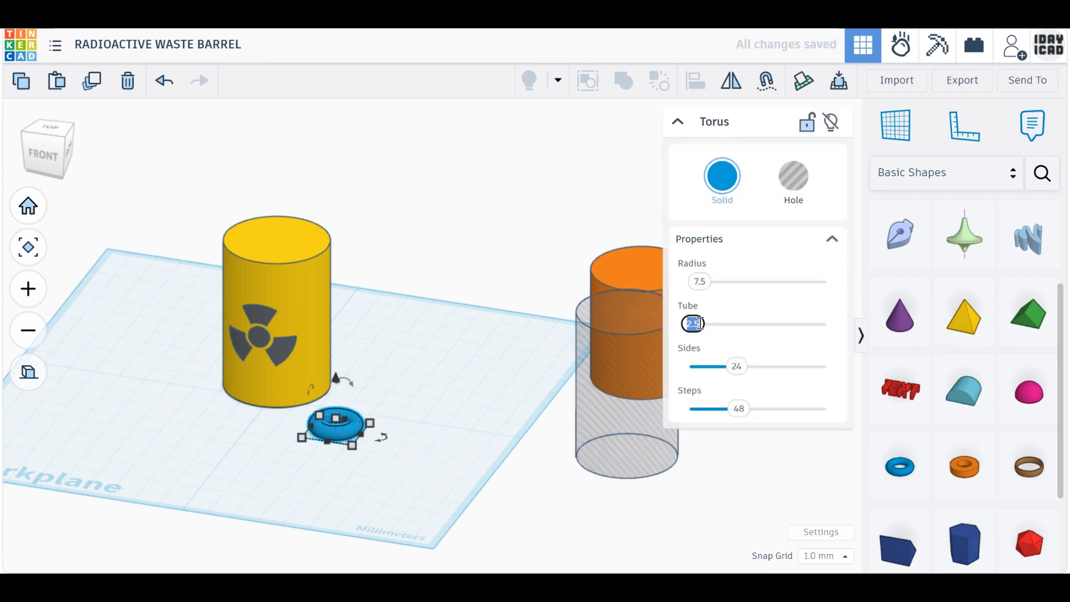
{"action": "type", "text": "0.5"}
{"action": "key", "text": "Return"}
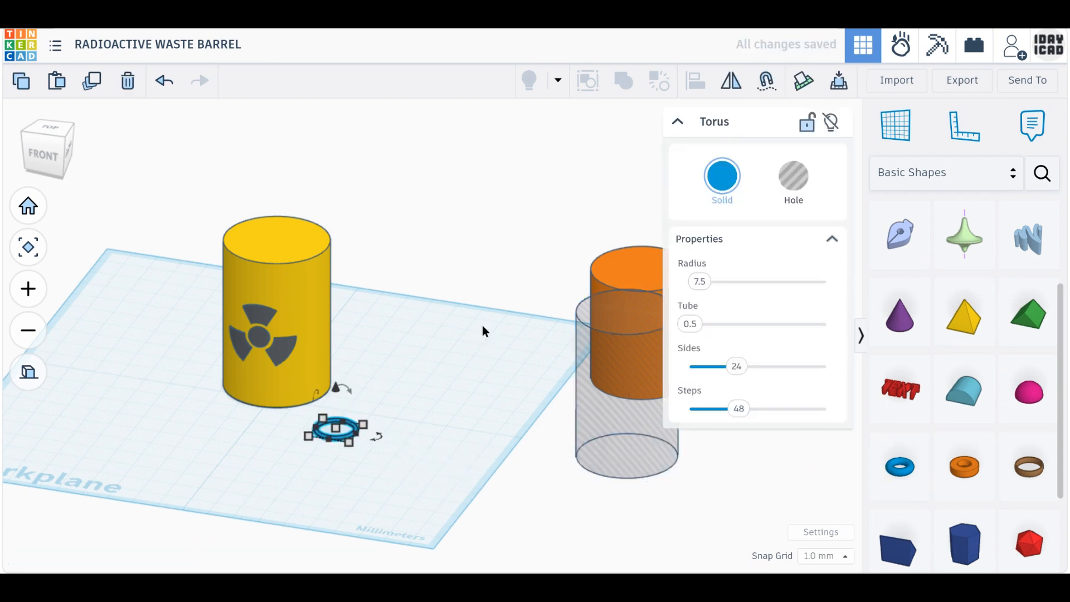
Step: Set the torus footprint to 42 by 42 mm
{"action": "mouse_move", "coordinate": [351, 445]}
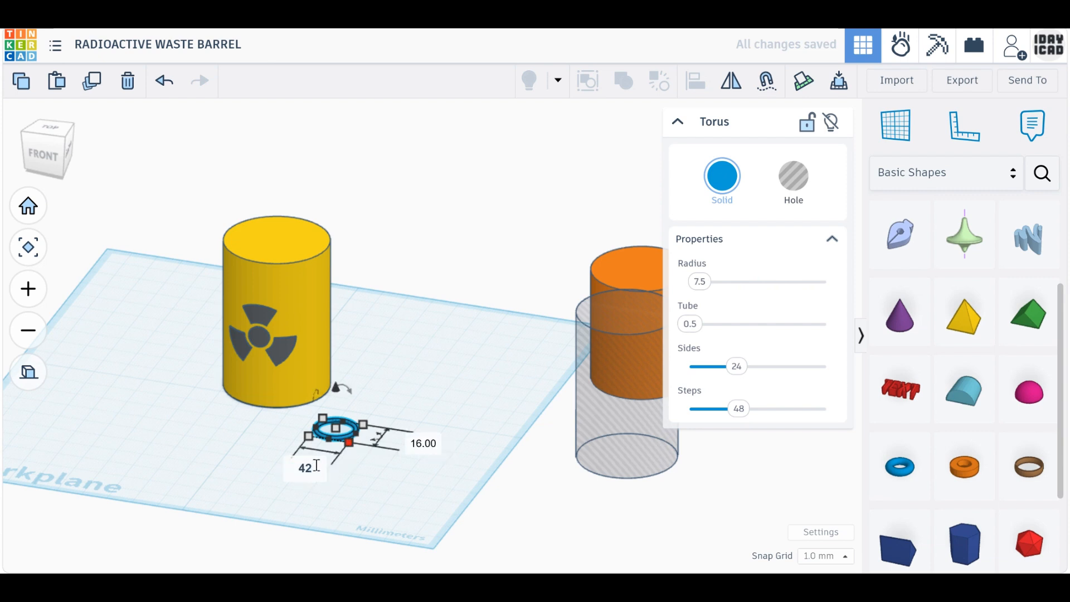
{"action": "type", "text": "42"}
{"action": "key", "text": "Return"}
{"action": "left_click", "coordinate": [488, 453]}
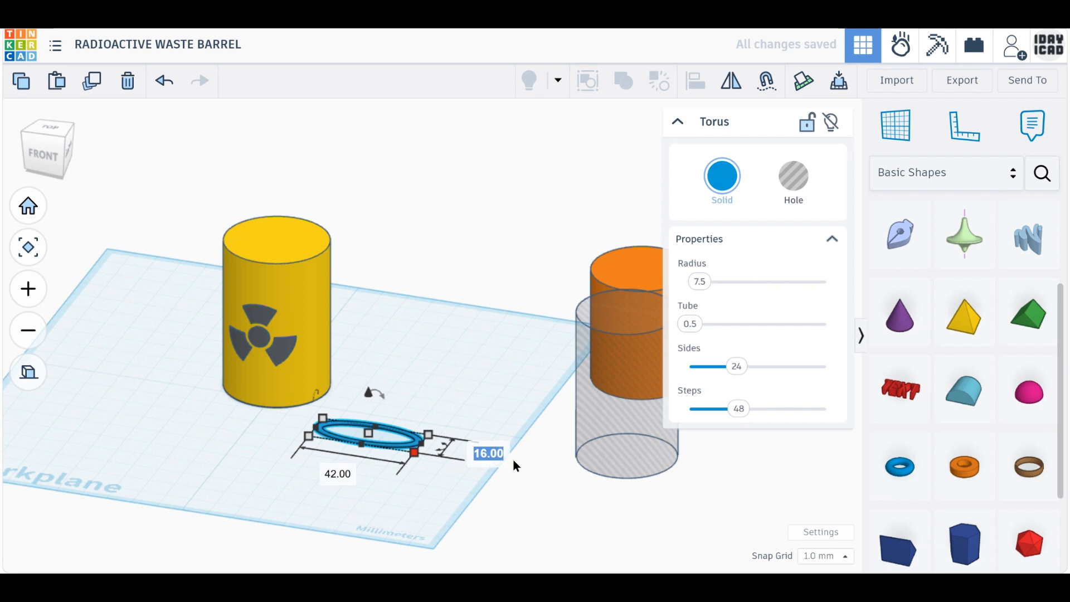
{"action": "type", "text": "42"}
{"action": "key", "text": "Return"}
Step: Set the torus height to 2 mm and colour it yellow
{"action": "mouse_move", "coordinate": [378, 452]}
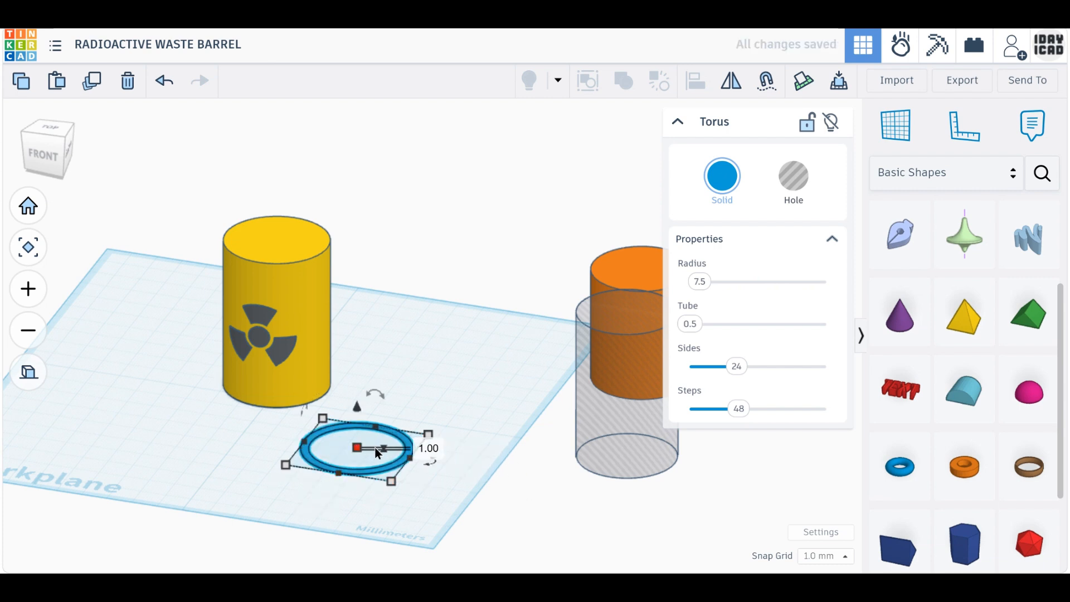
{"action": "key", "text": "Escape"}
{"action": "left_click", "coordinate": [431, 449]}
{"action": "type", "text": "2"}
{"action": "key", "text": "Return"}
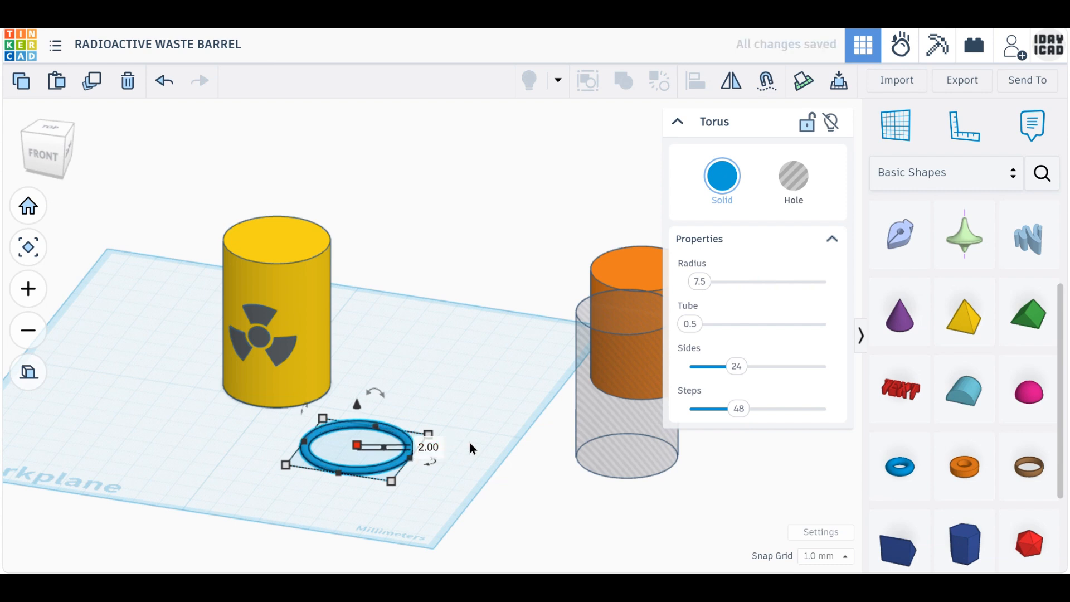
{"action": "left_click", "coordinate": [734, 174]}
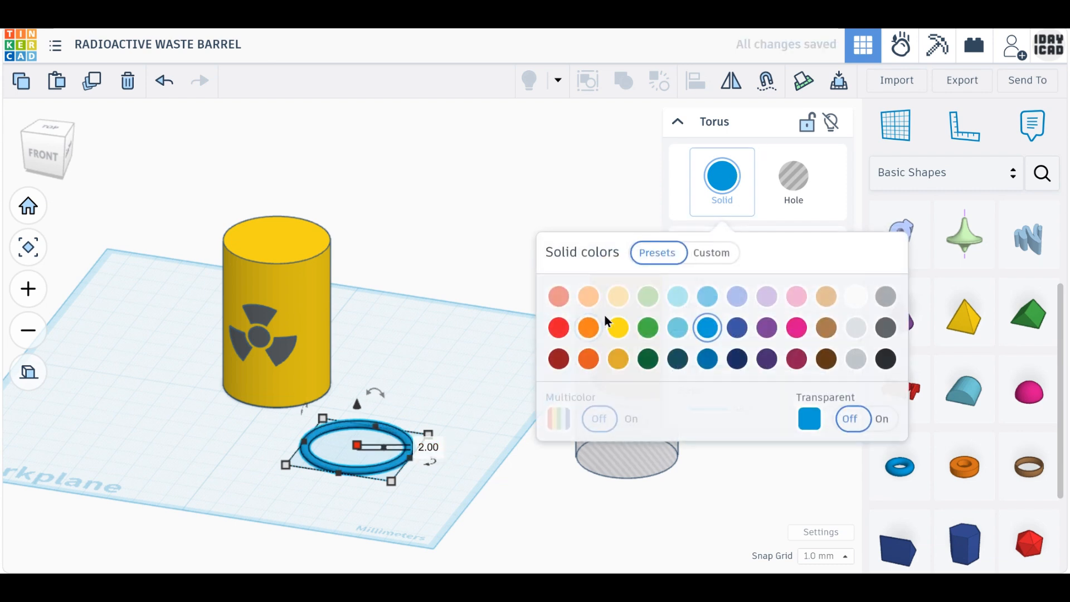
{"action": "left_click", "coordinate": [618, 327]}
Step: Align the yellow torus with the barrel, centring both shapes along the two horizontal axes
{"action": "left_click", "coordinate": [51, 131]}
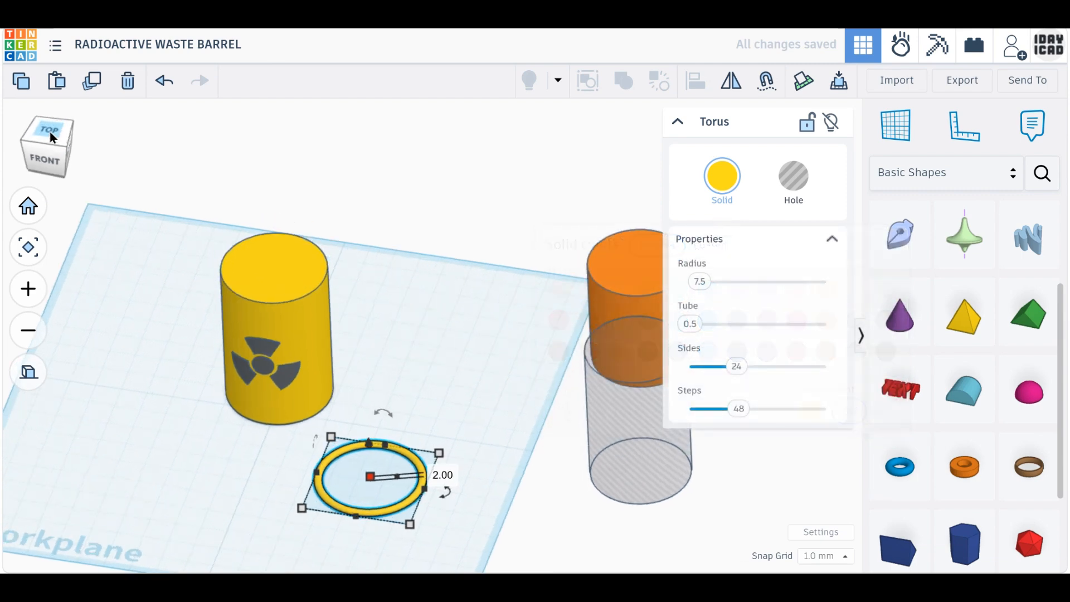
{"action": "left_click_drag", "start_coordinate": [560, 452], "coordinate": [342, 311]}
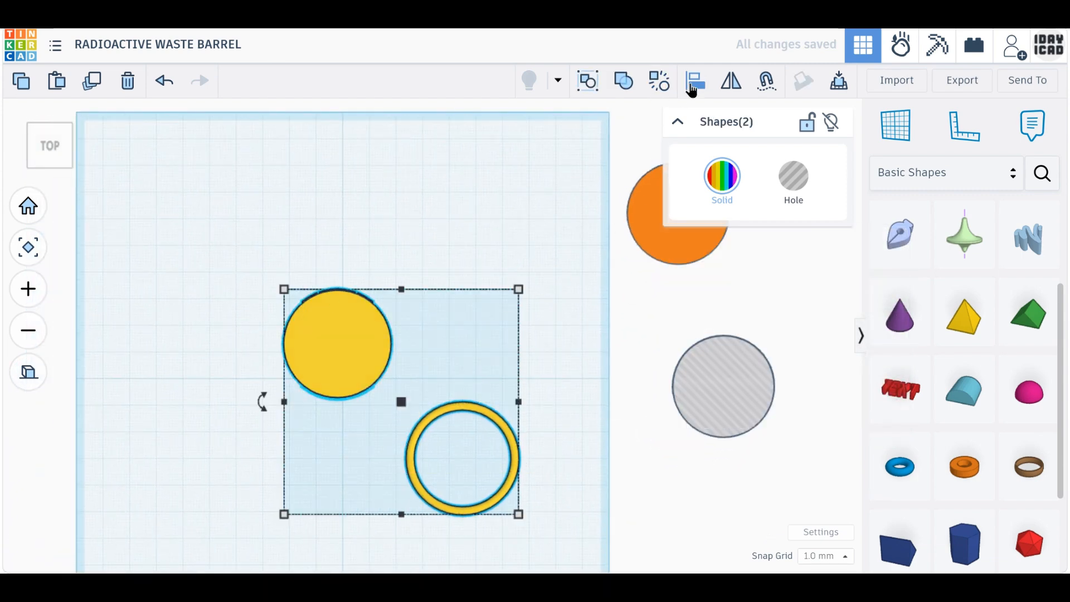
{"action": "left_click", "coordinate": [693, 85]}
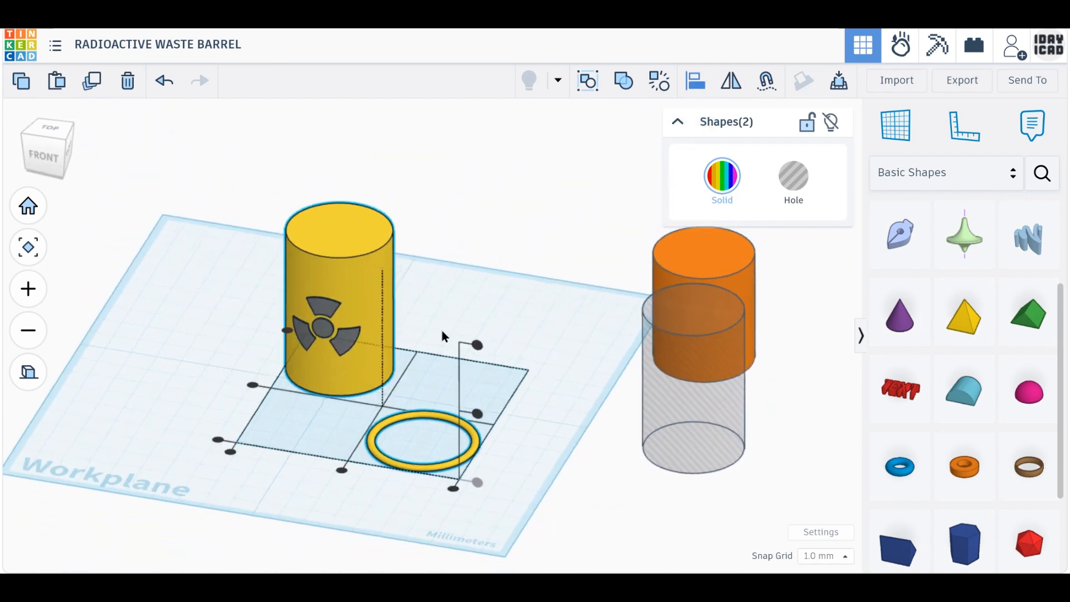
{"action": "left_click", "coordinate": [253, 385]}
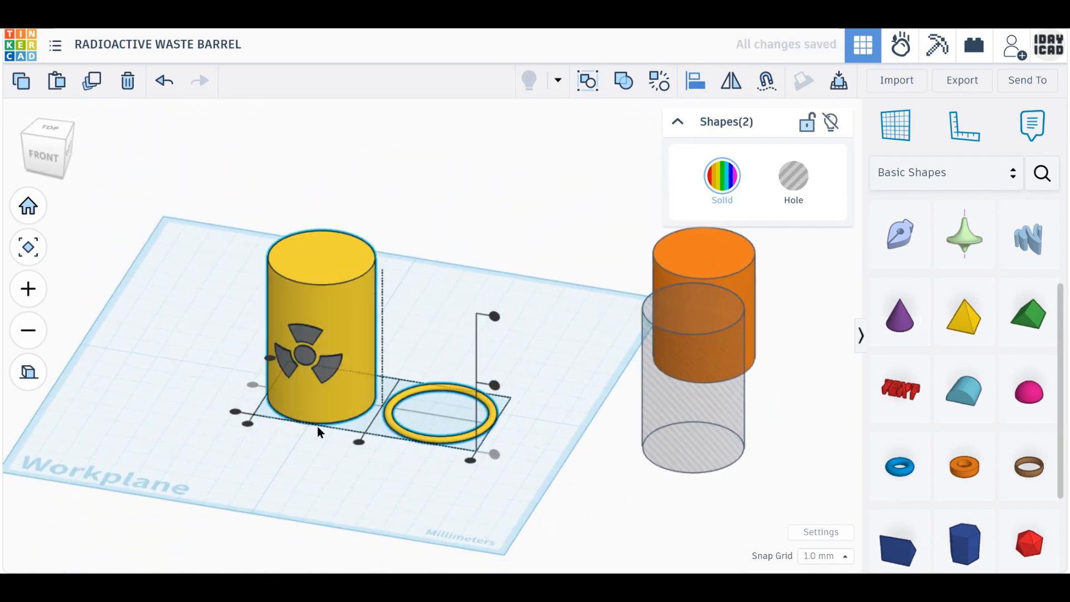
{"action": "left_click", "coordinate": [360, 443]}
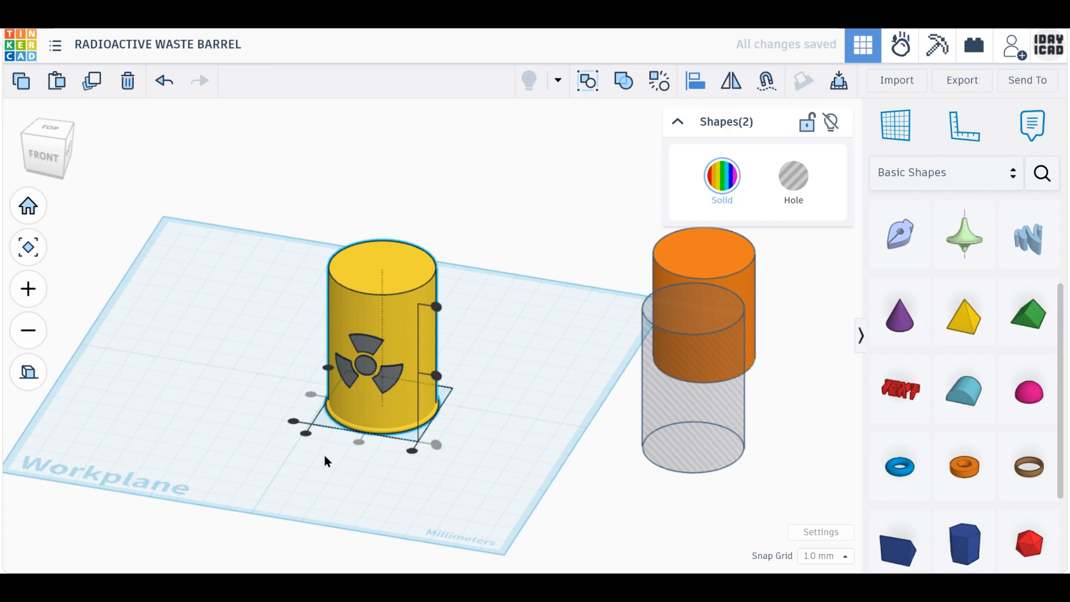
{"action": "left_click", "coordinate": [369, 474]}
Step: Duplicate the torus ring at the barrel's base and raise the copy to form a second ring just above it
{"action": "scroll", "coordinate": [369, 475], "scroll_direction": "up", "scroll_amount": 5}
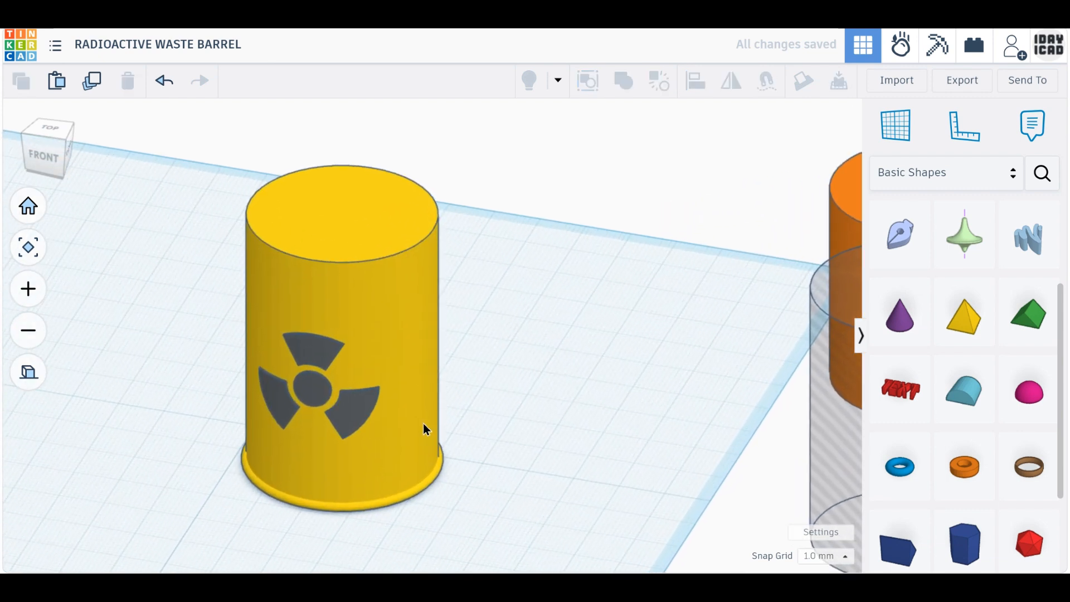
{"action": "left_click", "coordinate": [423, 429]}
{"action": "left_click", "coordinate": [415, 494]}
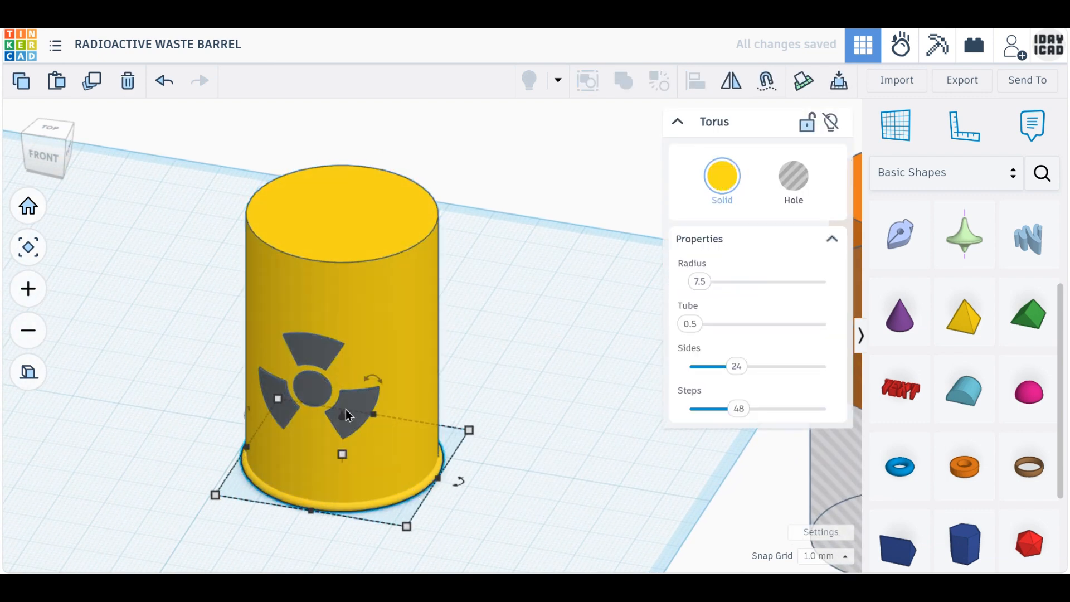
{"action": "left_click", "coordinate": [90, 84]}
{"action": "left_click_drag", "start_coordinate": [341, 422], "coordinate": [353, 377]}
{"action": "left_click", "coordinate": [464, 492]}
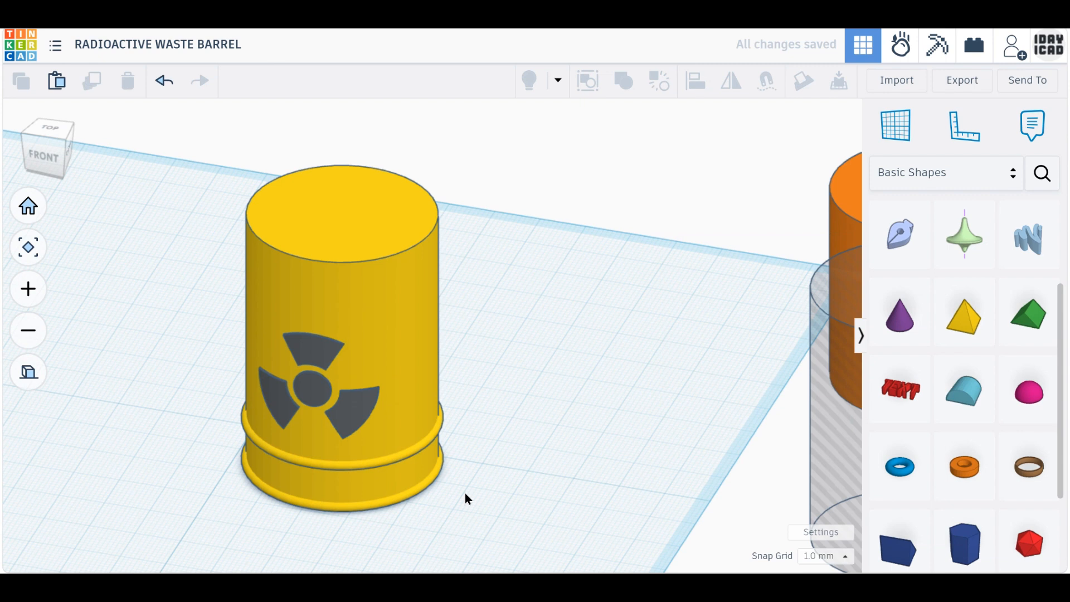
Step: Duplicate both lower rings together and raise the copies 48 mm to the barrel's upper rim
{"action": "left_click", "coordinate": [426, 486]}
{"action": "left_click", "coordinate": [409, 451], "text": "shift"}
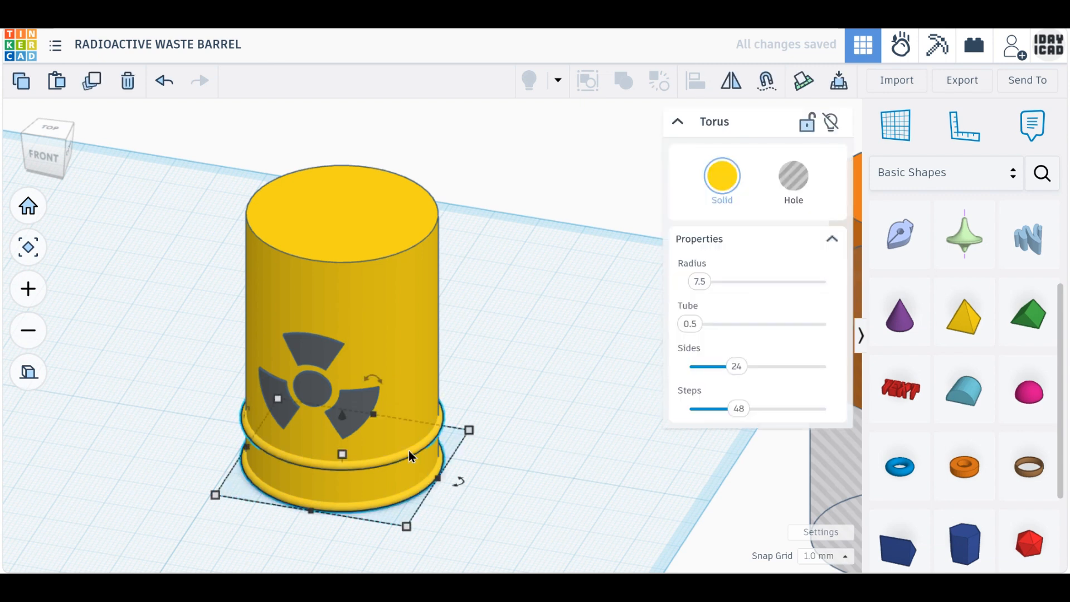
{"action": "left_click", "coordinate": [95, 87]}
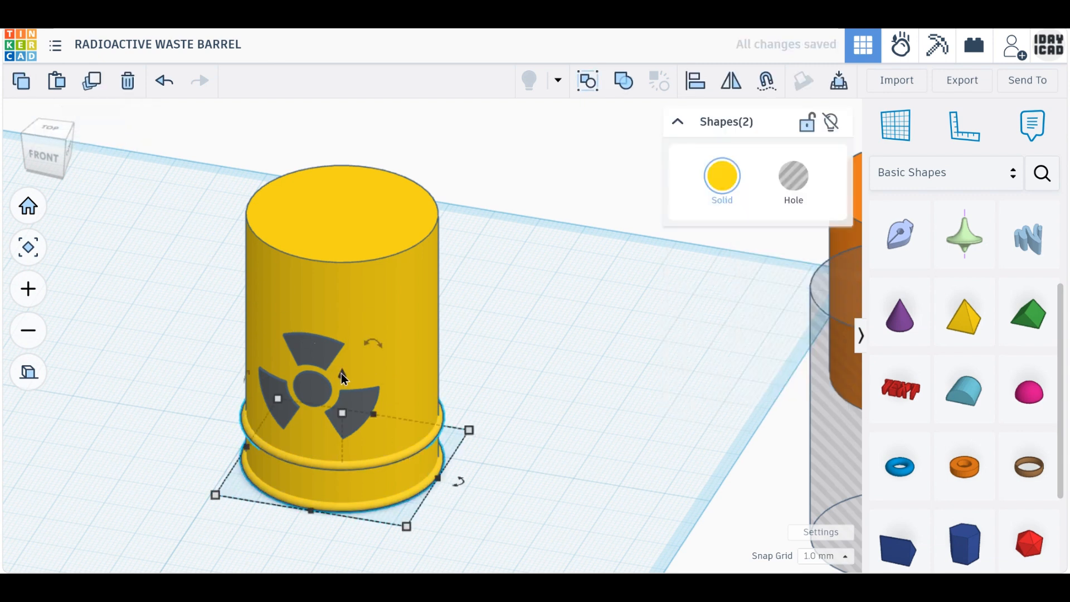
{"action": "left_click_drag", "start_coordinate": [342, 373], "coordinate": [350, 177]}
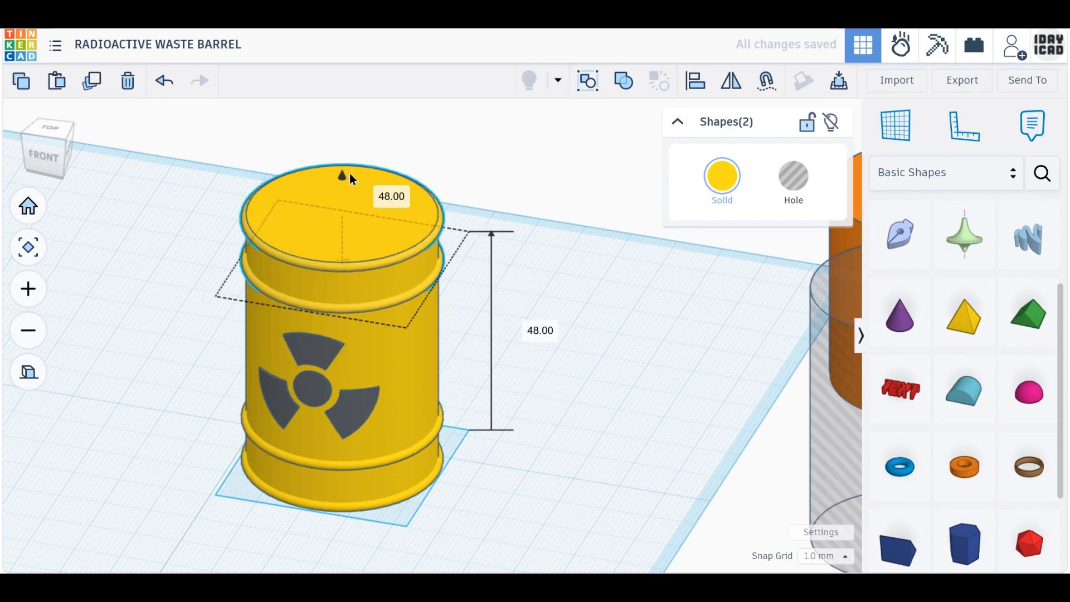
{"action": "left_click", "coordinate": [514, 461]}
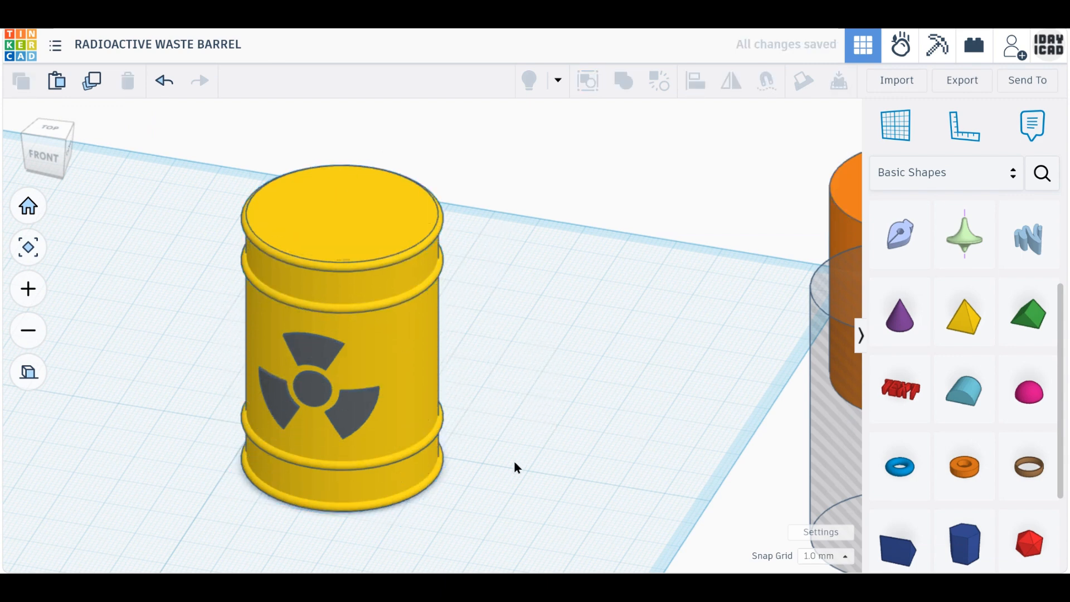
Step: Combine the barrel and its four rings into one union group
{"action": "scroll", "coordinate": [509, 460], "scroll_direction": "down", "scroll_amount": 2}
{"action": "left_click_drag", "start_coordinate": [463, 494], "coordinate": [271, 198]}
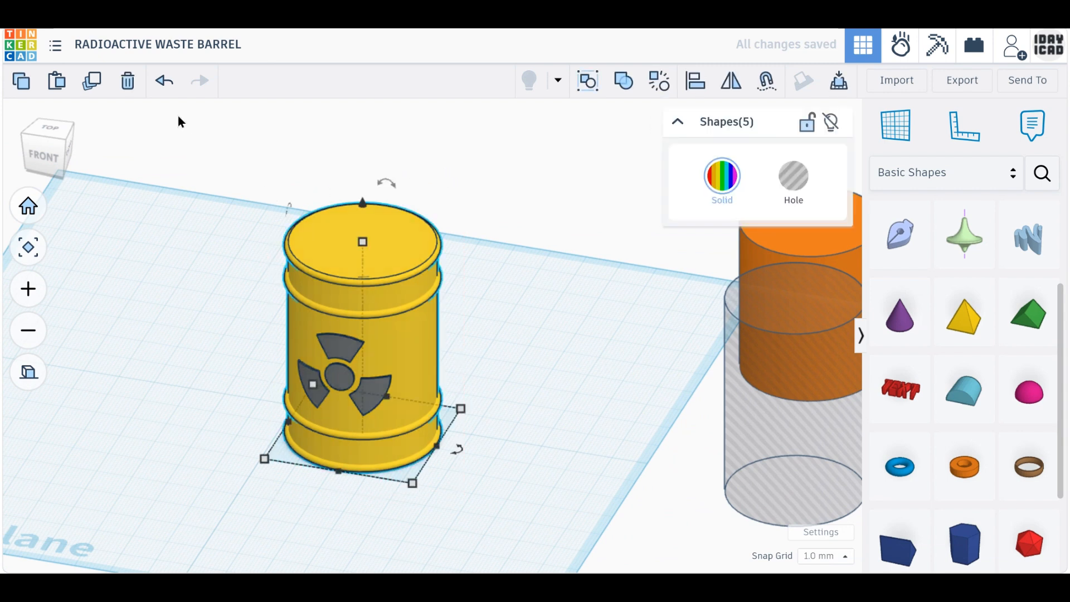
{"action": "left_click", "coordinate": [625, 92]}
Step: Add an 8 mm dark grey cylinder with bevel 2.5 and 10 segments, and raise it 41 mm through the barrel's lid as a cap
{"action": "scroll", "coordinate": [995, 361], "scroll_direction": "up", "scroll_amount": 3}
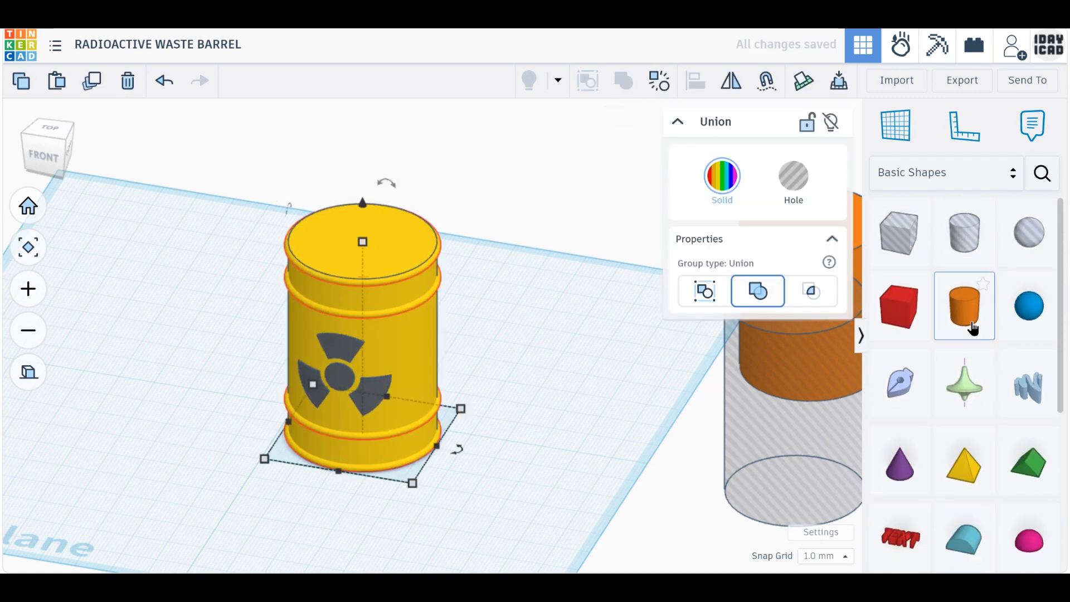
{"action": "left_click_drag", "start_coordinate": [973, 328], "coordinate": [551, 466]}
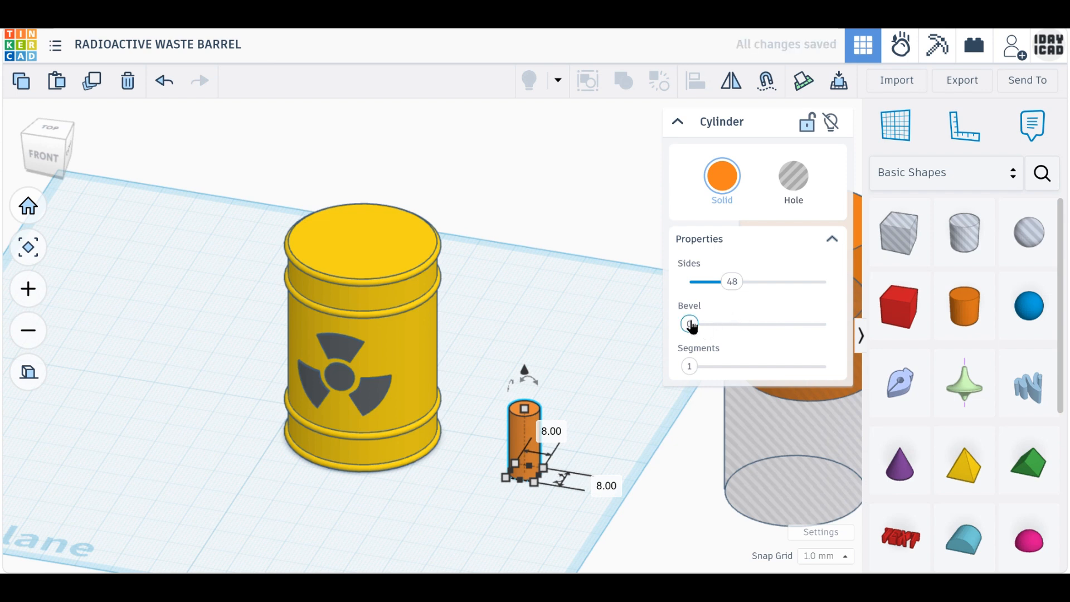
{"action": "left_click_drag", "start_coordinate": [691, 325], "coordinate": [824, 324]}
{"action": "left_click_drag", "start_coordinate": [691, 368], "coordinate": [973, 385]}
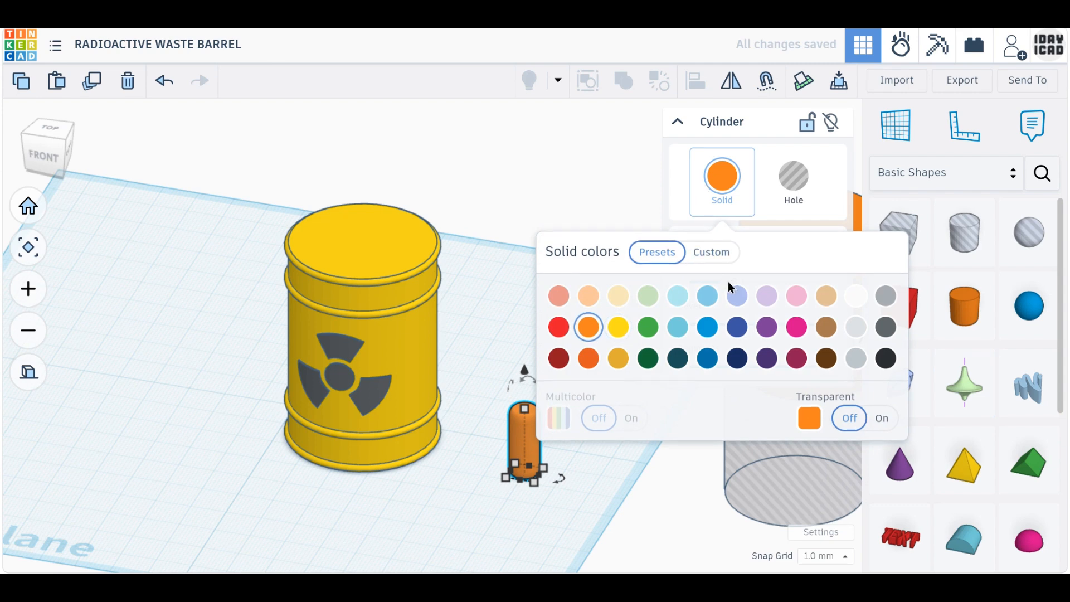
{"action": "left_click", "coordinate": [885, 328]}
{"action": "left_click_drag", "start_coordinate": [524, 457], "coordinate": [400, 420]}
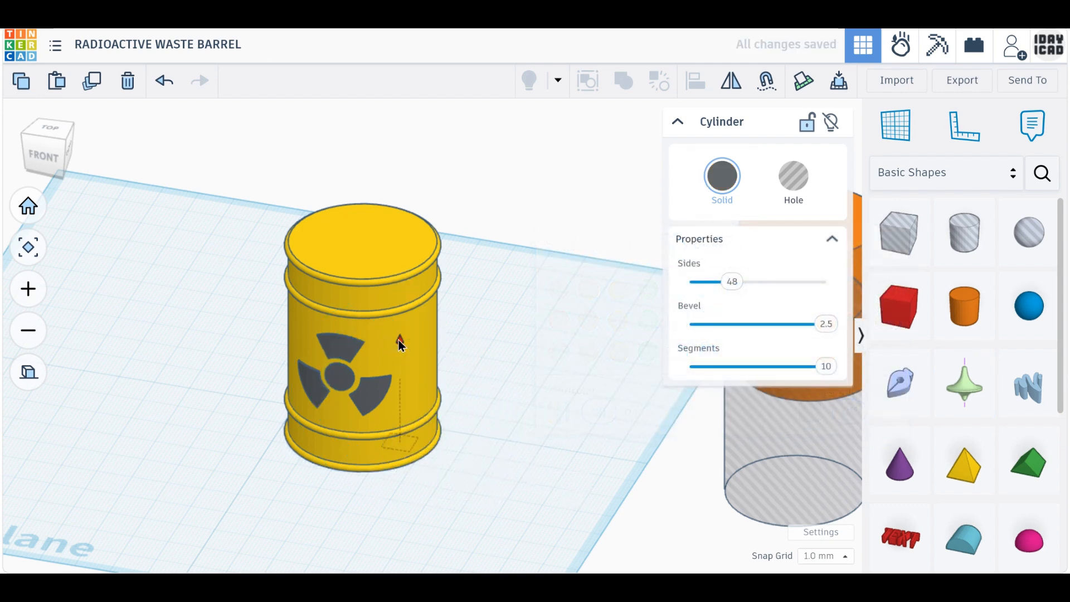
{"action": "left_click_drag", "start_coordinate": [399, 340], "coordinate": [403, 213]}
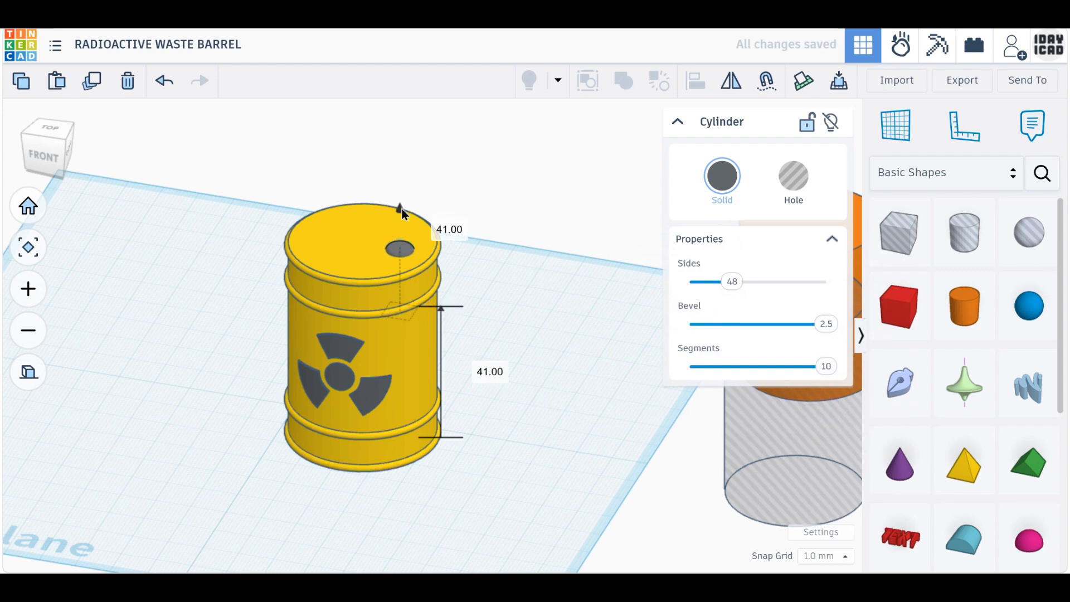
Step: Centre the barrel and its cap on the workplane, and move the cap to the opposite side of the lid
{"action": "left_click", "coordinate": [53, 127]}
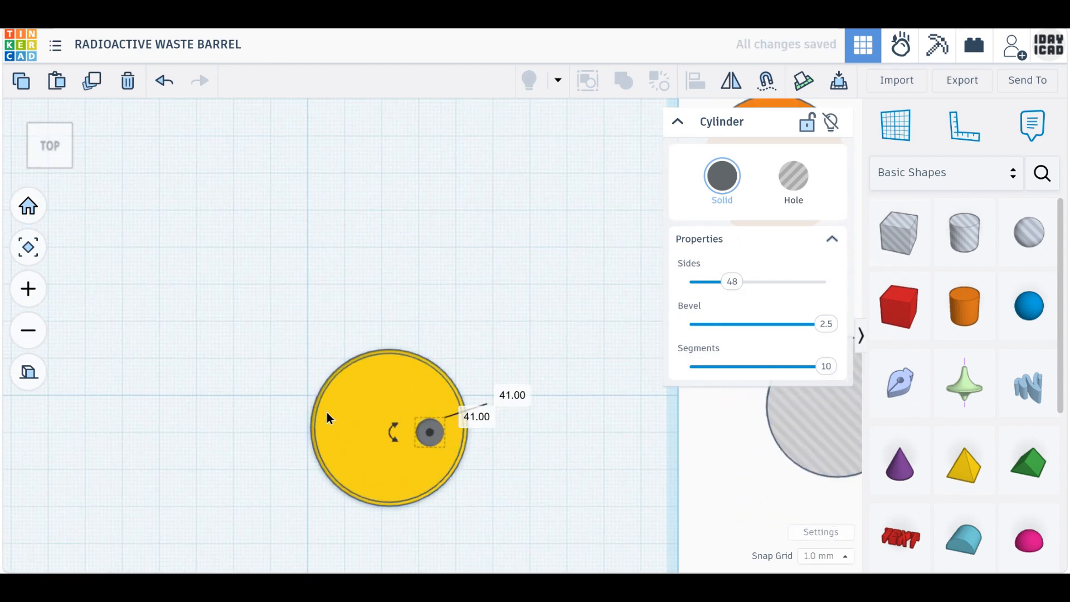
{"action": "middle_click_drag", "start_coordinate": [327, 413], "coordinate": [389, 341]}
{"action": "scroll", "coordinate": [389, 341], "scroll_direction": "up", "scroll_amount": 3}
{"action": "left_click_drag", "start_coordinate": [545, 460], "coordinate": [368, 237]}
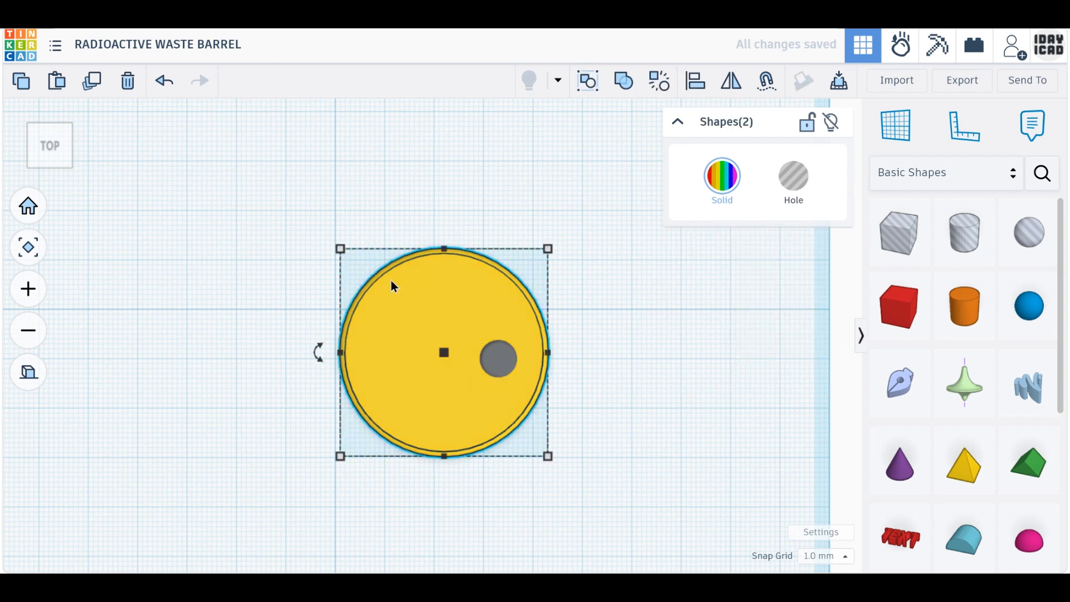
{"action": "left_click_drag", "start_coordinate": [424, 363], "coordinate": [318, 321]}
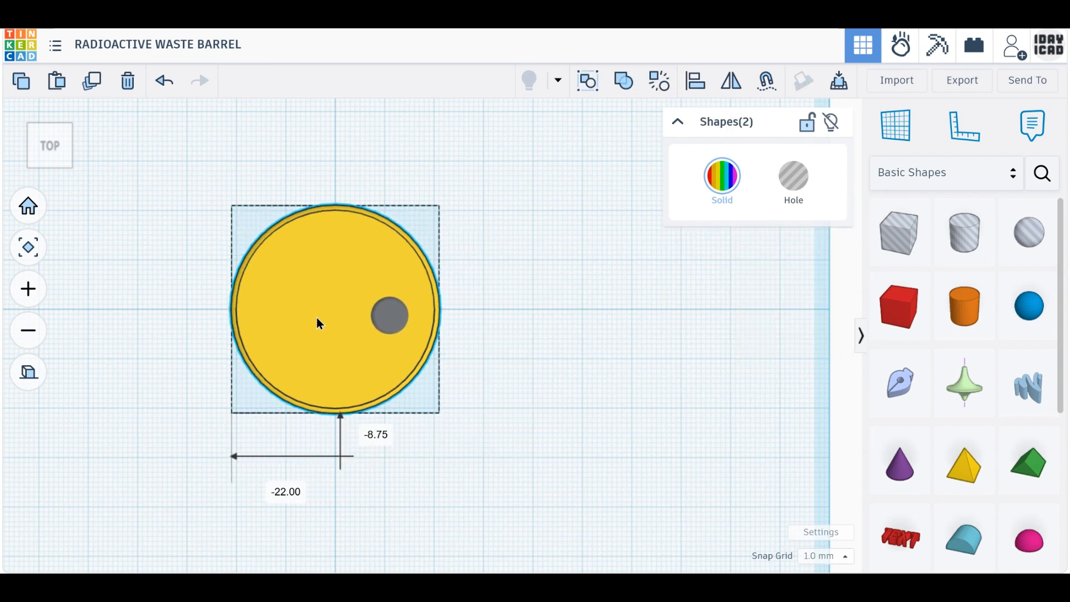
{"action": "left_click", "coordinate": [558, 423]}
{"action": "left_click_drag", "start_coordinate": [393, 318], "coordinate": [279, 309]}
{"action": "left_click", "coordinate": [440, 426]}
Step: Move the barrel with its cap by -51 and -11 mm, and place a duplicate of both 95 mm and 14 mm away
{"action": "scroll", "coordinate": [437, 427], "scroll_direction": "down", "scroll_amount": 3}
{"action": "right_click_drag", "start_coordinate": [437, 428], "coordinate": [485, 440]}
{"action": "left_click_drag", "start_coordinate": [485, 440], "coordinate": [267, 221]}
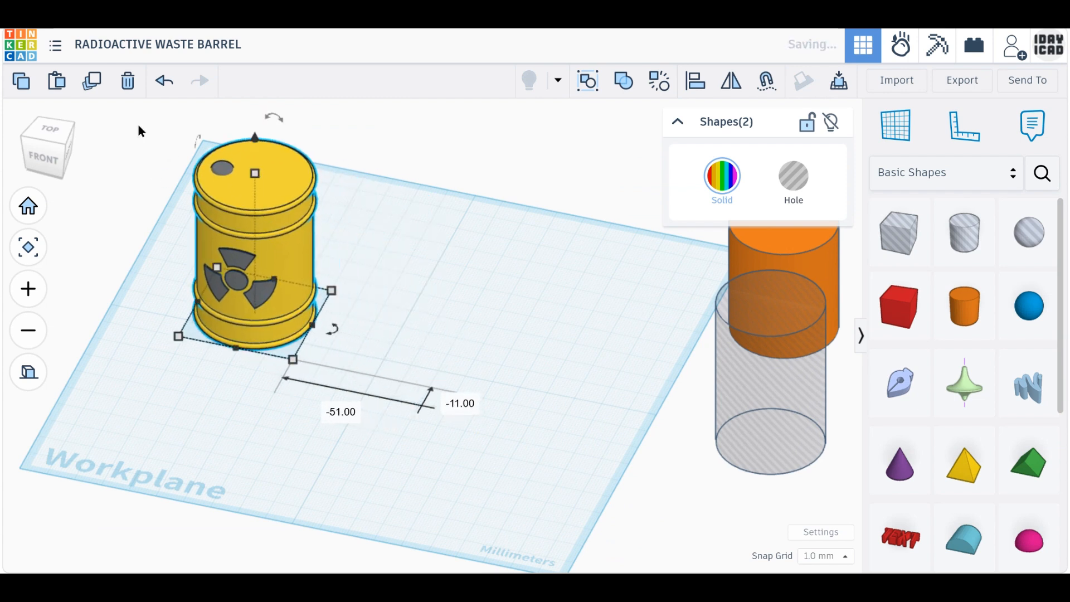
{"action": "left_click", "coordinate": [92, 82]}
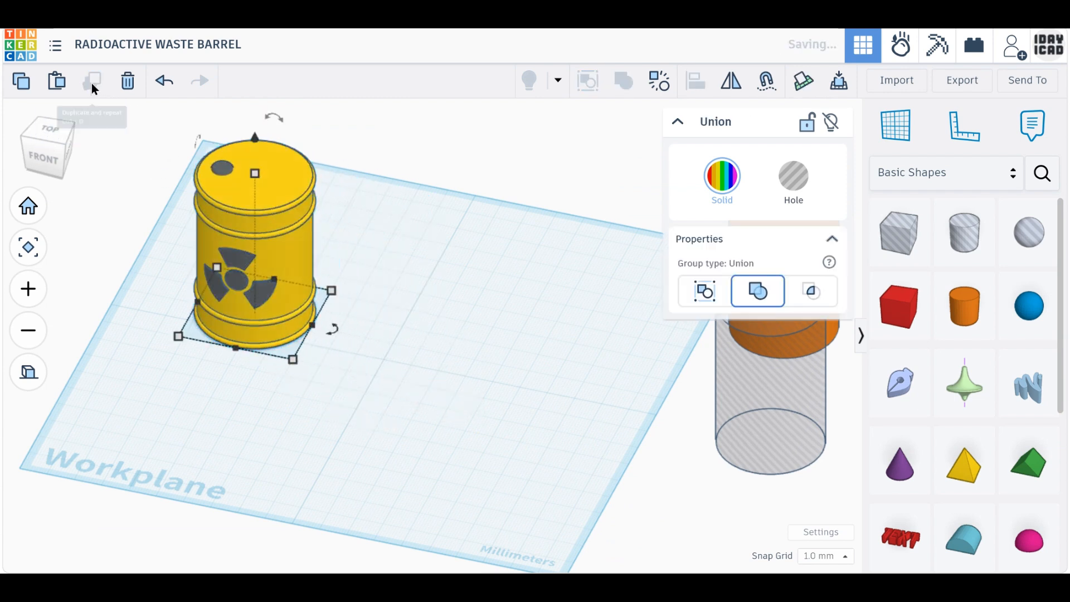
{"action": "left_click_drag", "start_coordinate": [215, 208], "coordinate": [463, 283]}
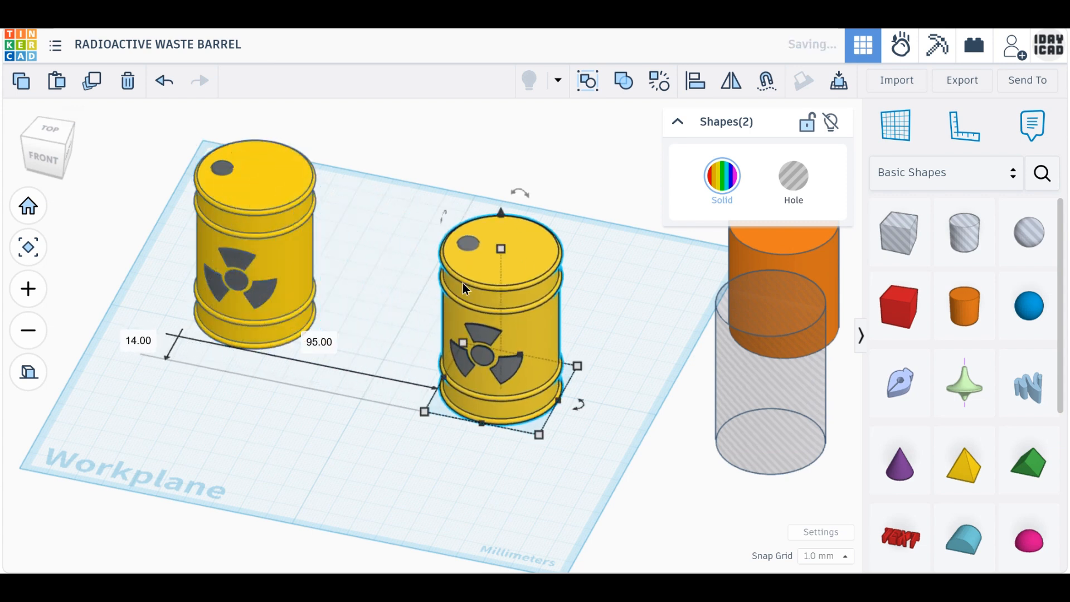
Step: Move the hole cylinder beside the barrel copy and centre it with the barrel along both horizontal axes
{"action": "middle_click_drag", "start_coordinate": [564, 355], "coordinate": [363, 342]}
{"action": "left_click_drag", "start_coordinate": [525, 418], "coordinate": [386, 390]}
{"action": "left_click_drag", "start_coordinate": [423, 477], "coordinate": [272, 317]}
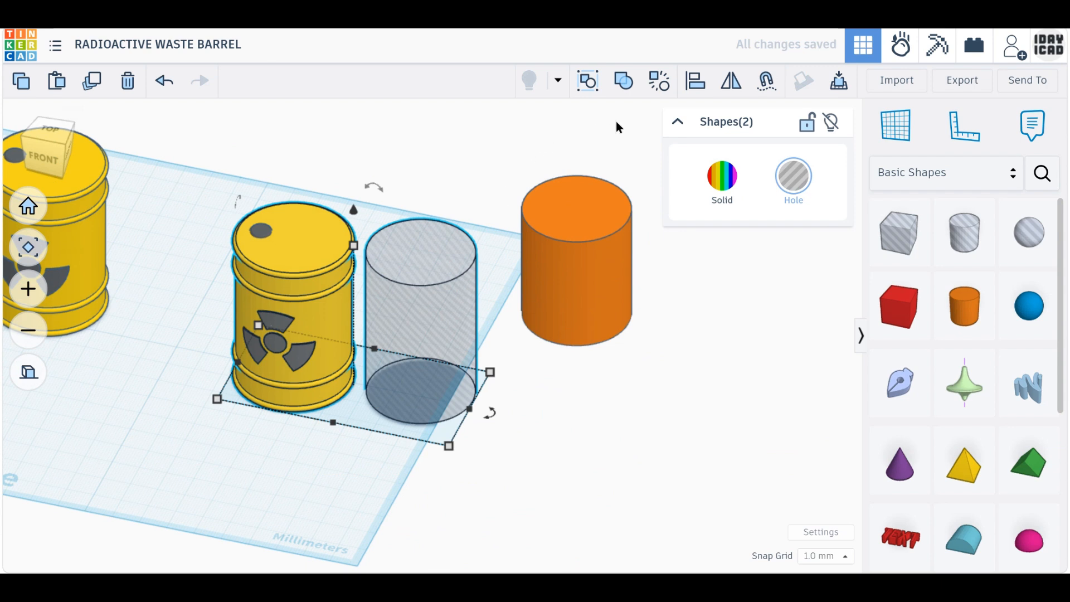
{"action": "left_click", "coordinate": [691, 84]}
{"action": "left_click", "coordinate": [325, 433]}
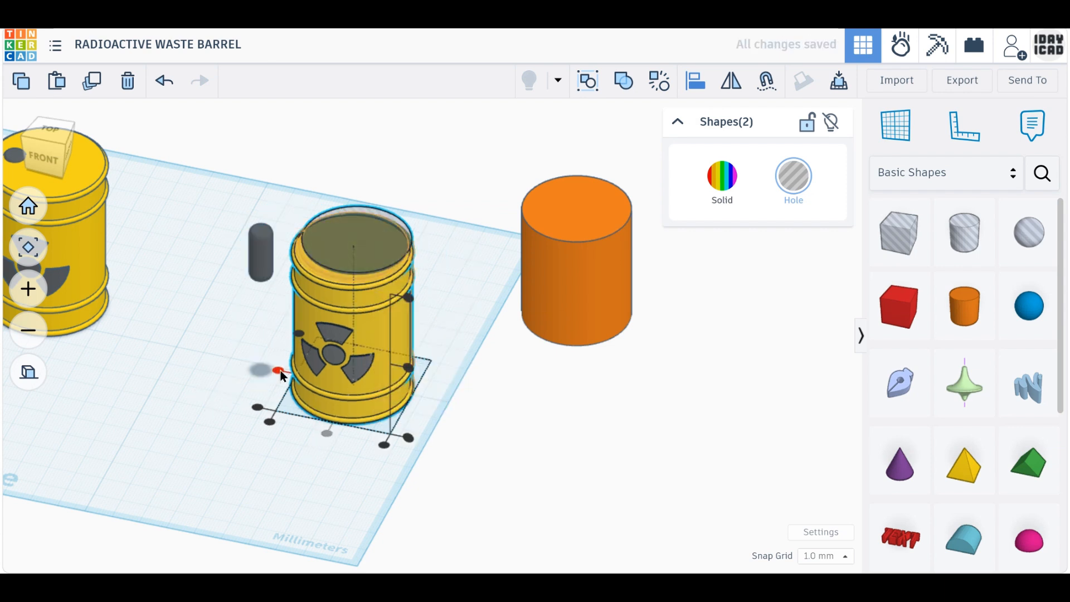
{"action": "left_click", "coordinate": [280, 370]}
{"action": "left_click", "coordinate": [484, 454]}
Step: Delete the loose grey cap cylinder and union the barrel copy with the hole cylinder to hollow it out
{"action": "left_click", "coordinate": [259, 235]}
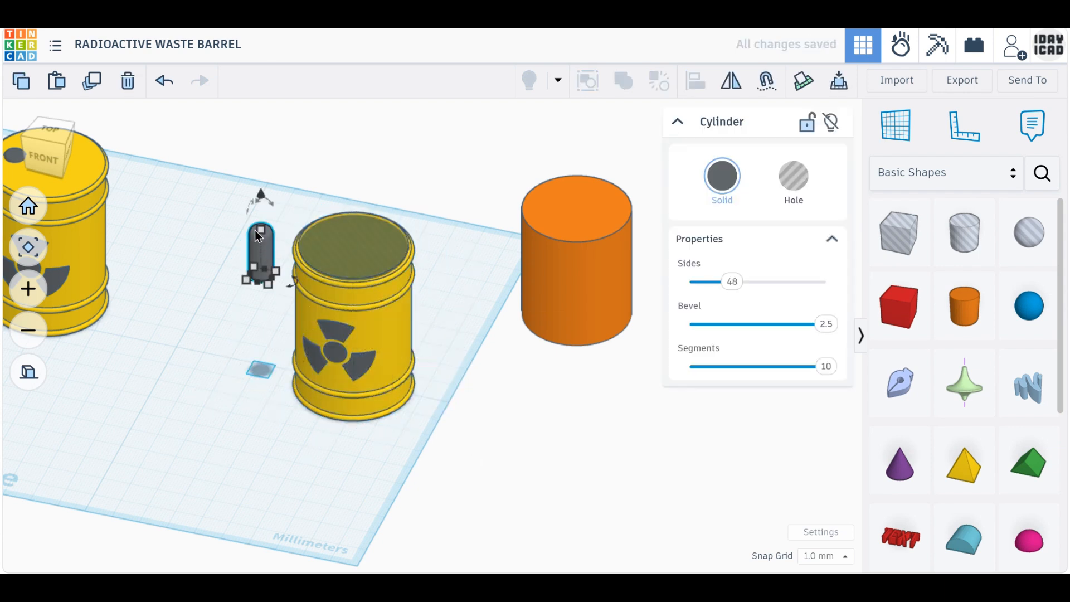
{"action": "left_click", "coordinate": [128, 82]}
{"action": "left_click_drag", "start_coordinate": [409, 468], "coordinate": [280, 213]}
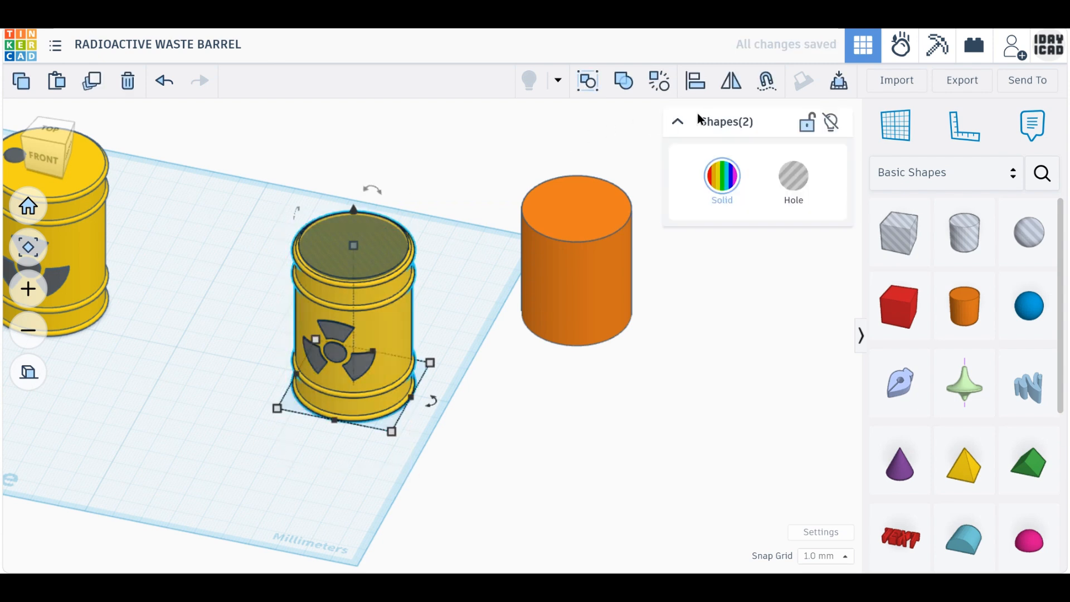
{"action": "left_click", "coordinate": [622, 83]}
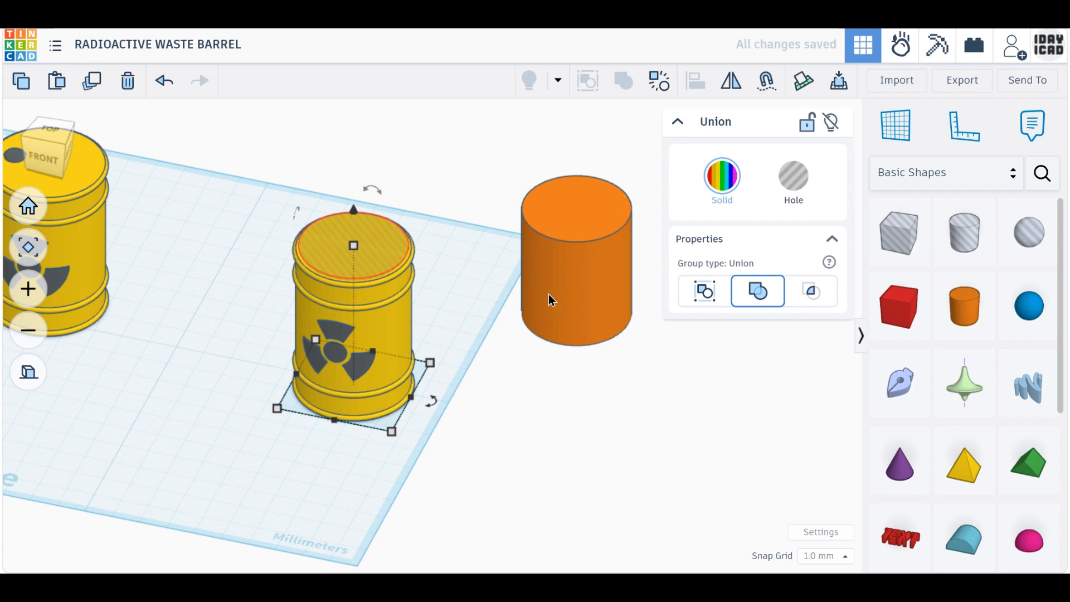
Step: Move the orange cylinder into the hollow barrel and centre the two along both horizontal axes
{"action": "left_click_drag", "start_coordinate": [550, 295], "coordinate": [315, 376]}
{"action": "left_click_drag", "start_coordinate": [384, 444], "coordinate": [464, 237]}
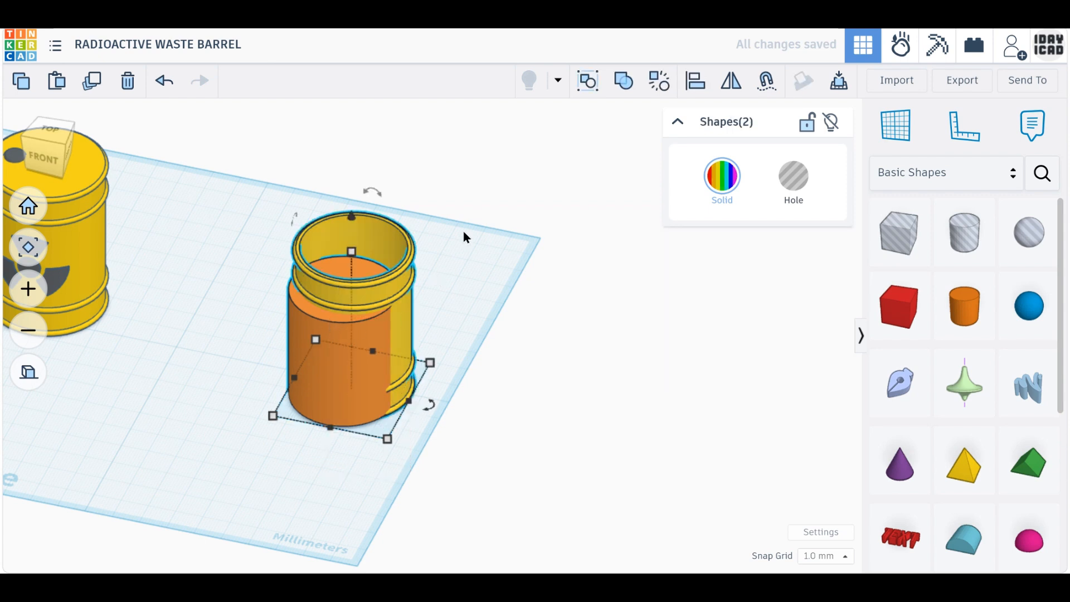
{"action": "left_click", "coordinate": [697, 81]}
{"action": "left_click", "coordinate": [328, 439]}
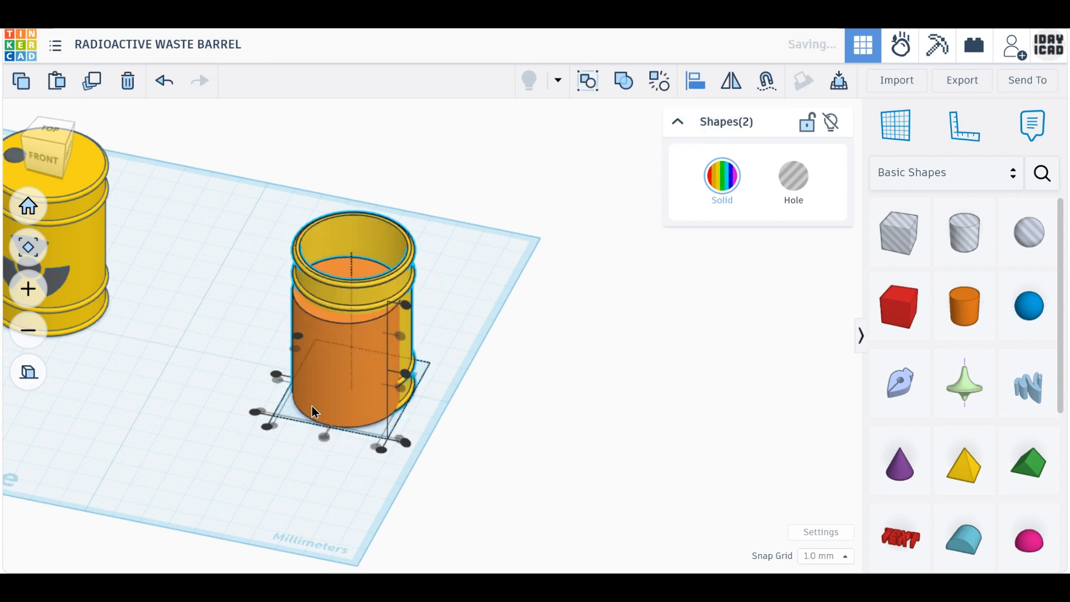
{"action": "left_click", "coordinate": [270, 372]}
{"action": "left_click_drag", "start_coordinate": [413, 450], "coordinate": [585, 123]}
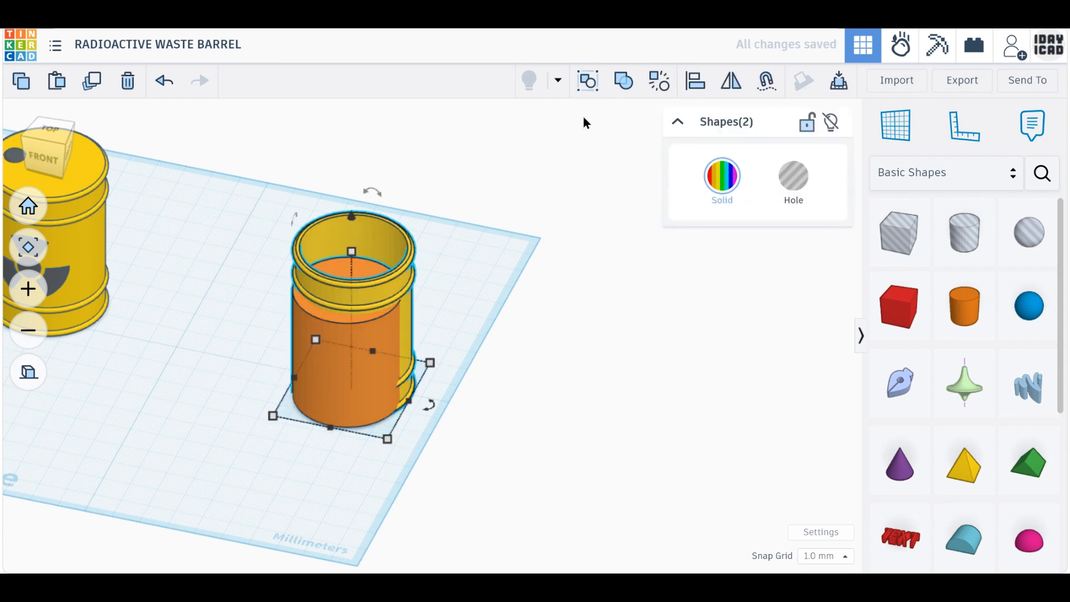
{"action": "left_click", "coordinate": [695, 88]}
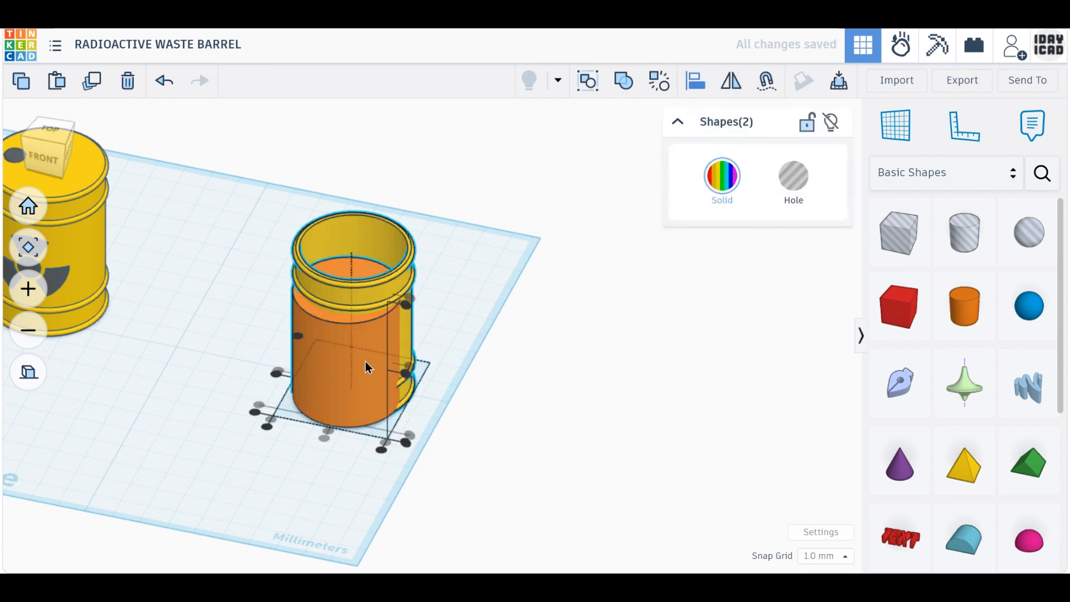
{"action": "left_click", "coordinate": [274, 373]}
{"action": "left_click", "coordinate": [526, 397]}
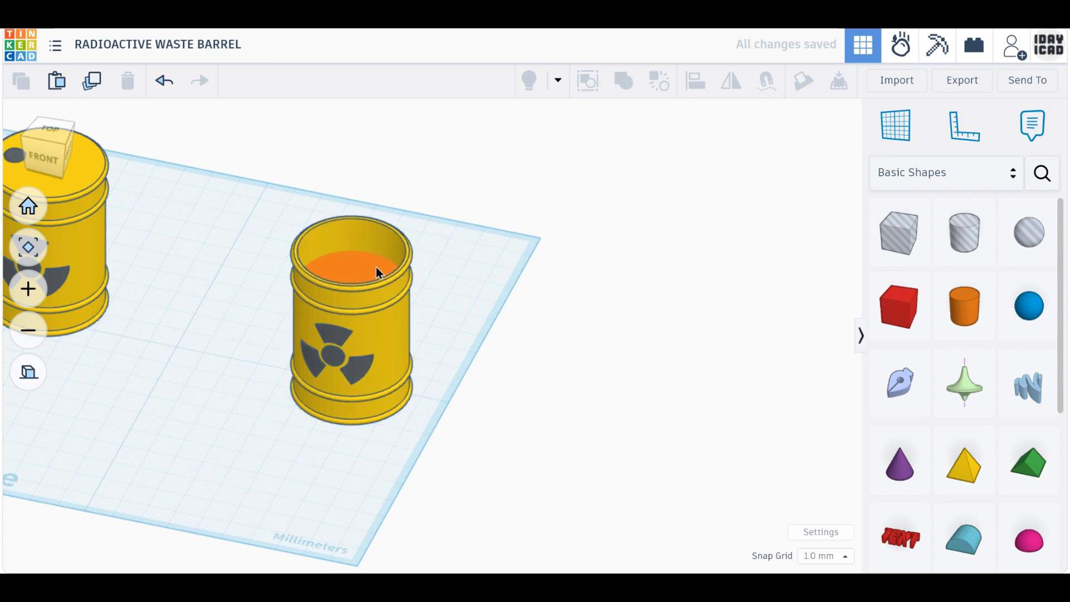
Step: Recolour the orange contents cylinder in the open barrel to green with custom RGB values 0, 255, 0
{"action": "left_click", "coordinate": [377, 267]}
{"action": "left_click_drag", "start_coordinate": [352, 286], "coordinate": [358, 276]}
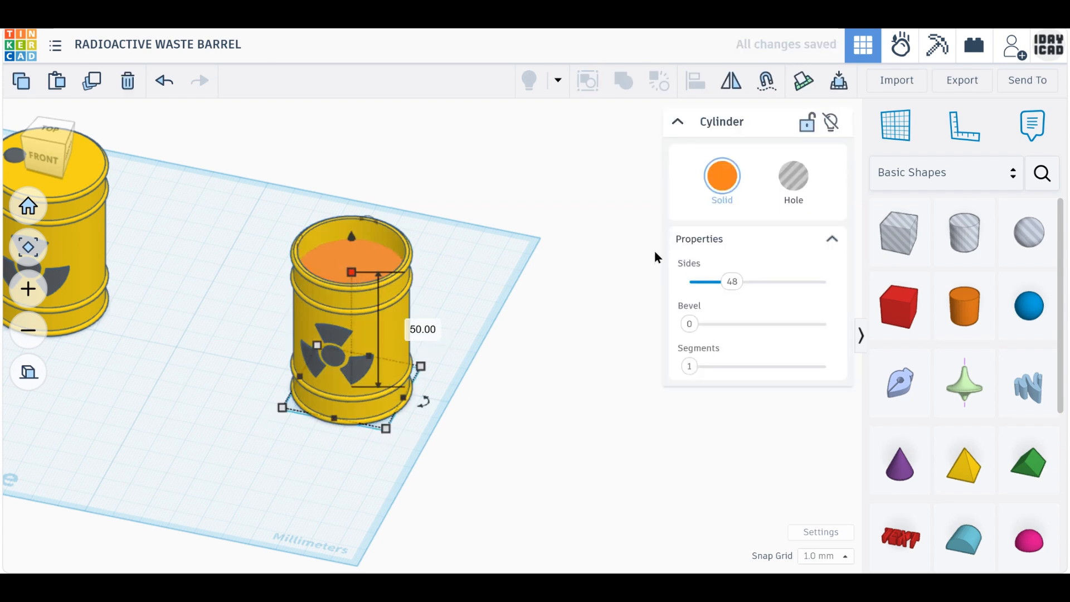
{"action": "left_click", "coordinate": [704, 181]}
{"action": "left_click", "coordinate": [718, 254]}
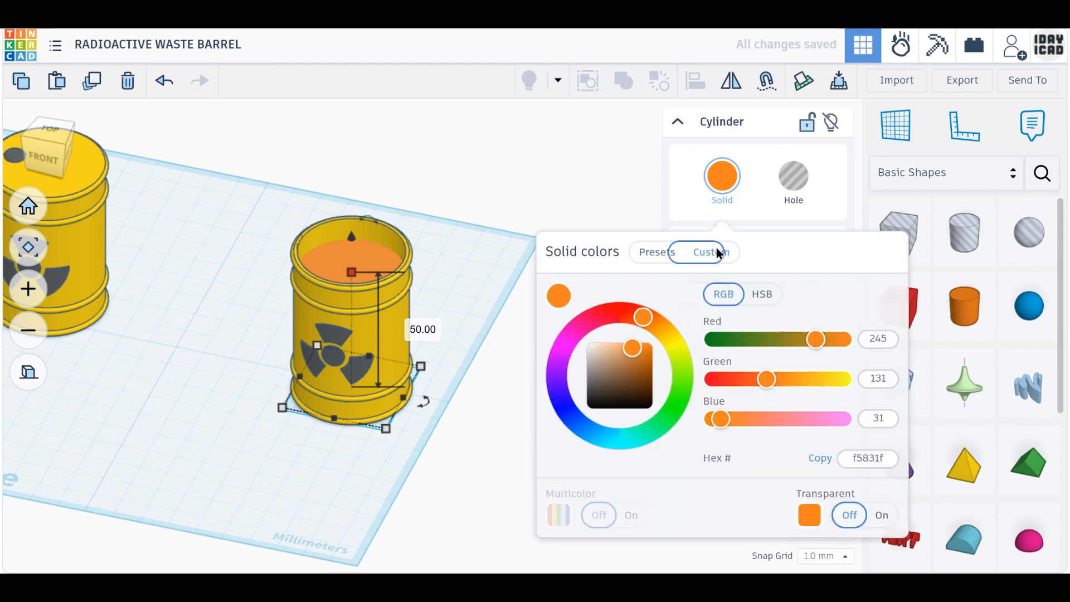
{"action": "left_click_drag", "start_coordinate": [761, 339], "coordinate": [675, 341]}
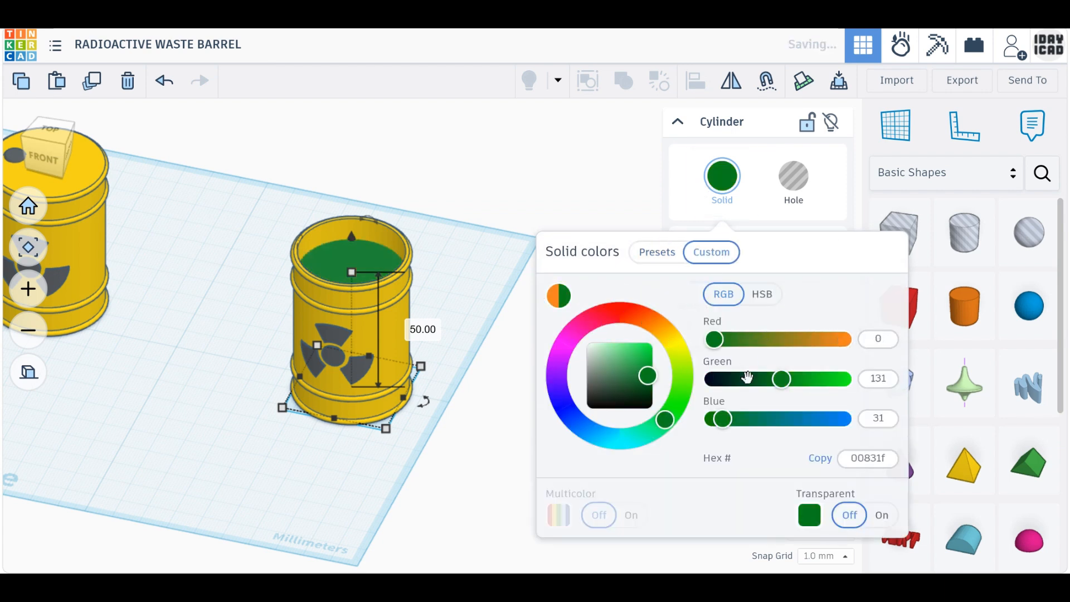
{"action": "left_click_drag", "start_coordinate": [781, 380], "coordinate": [844, 379]}
{"action": "left_click_drag", "start_coordinate": [723, 419], "coordinate": [712, 419]}
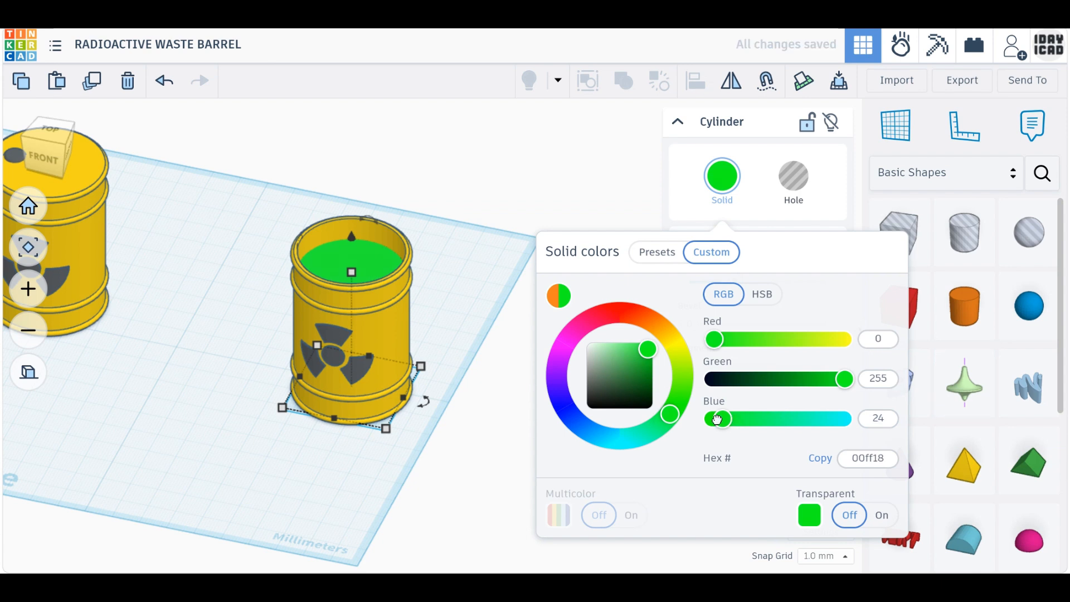
{"action": "left_click", "coordinate": [507, 491]}
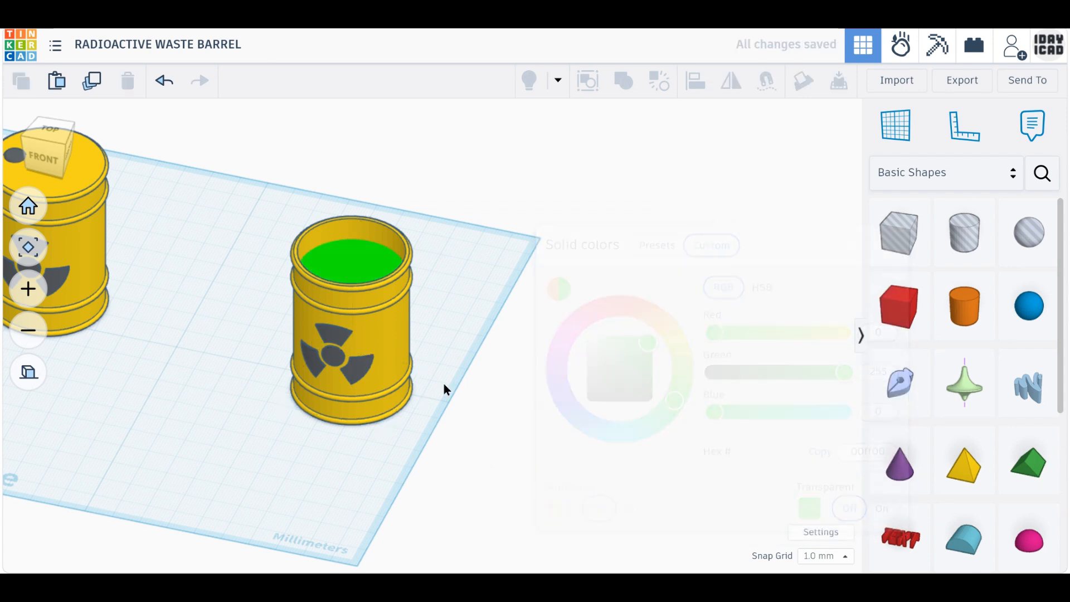
Step: Duplicate the green contents cylinder, place the copy beside the barrel, and flatten it to a height of 0.5 mm
{"action": "left_click", "coordinate": [383, 290]}
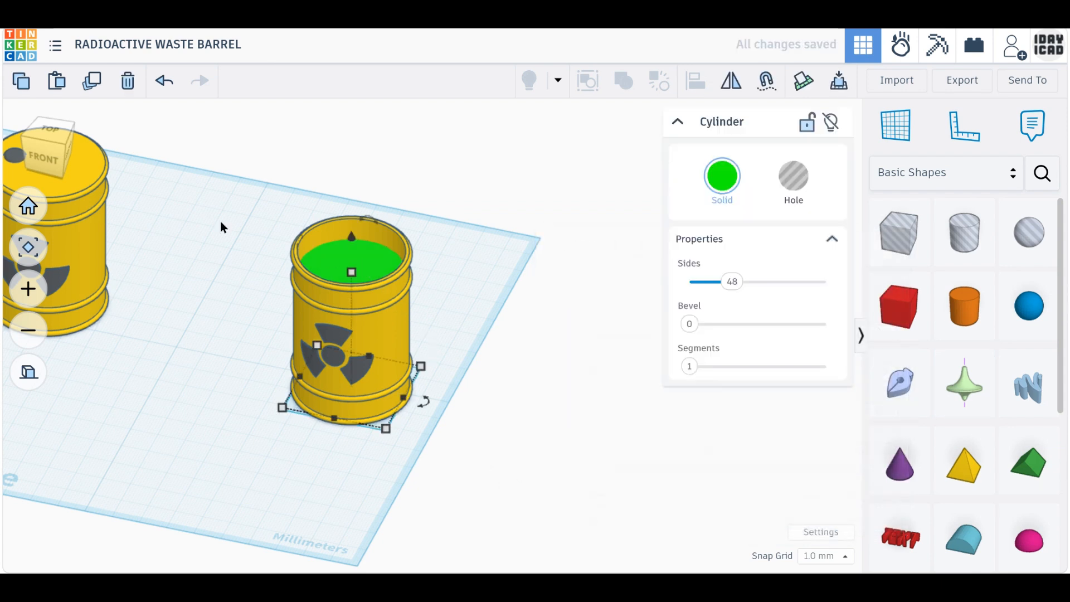
{"action": "left_click", "coordinate": [99, 86]}
{"action": "left_click_drag", "start_coordinate": [397, 273], "coordinate": [531, 427]}
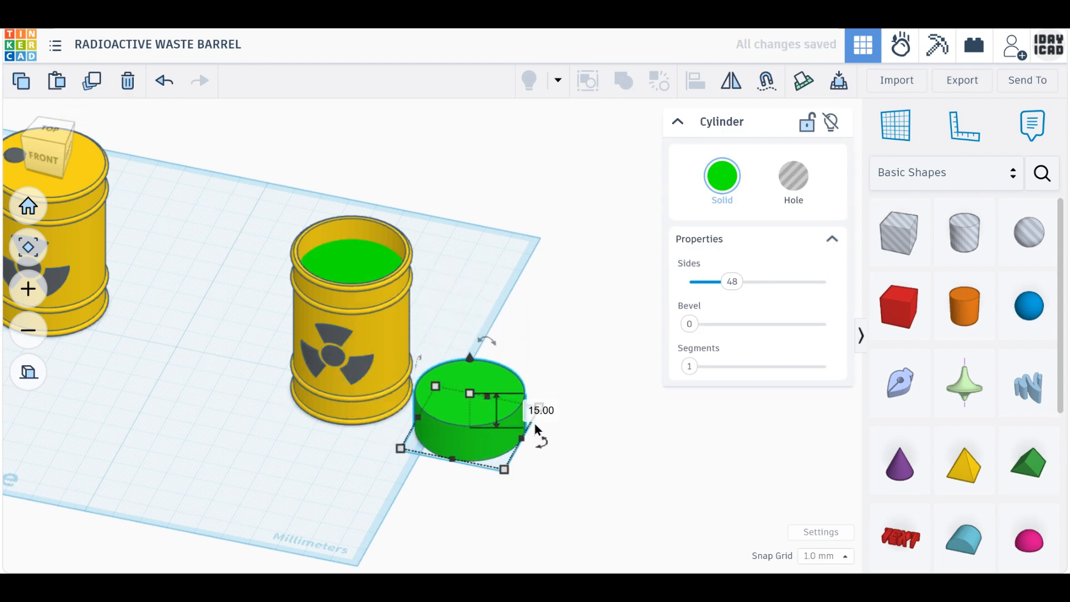
{"action": "left_click_drag", "start_coordinate": [467, 377], "coordinate": [476, 427]}
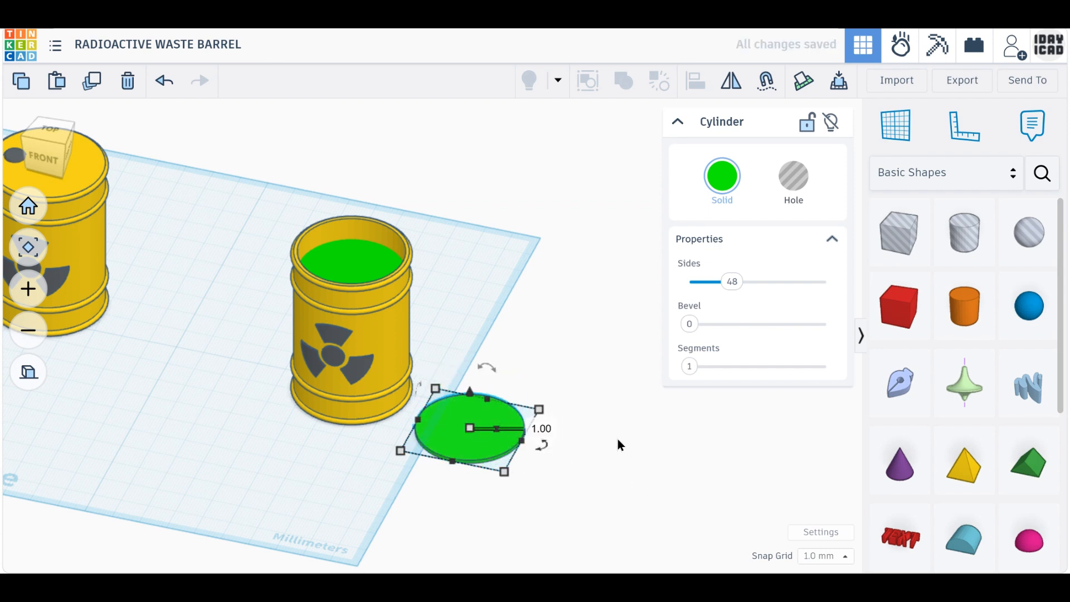
{"action": "left_click", "coordinate": [549, 429]}
{"action": "type", "text": ".5"}
{"action": "key", "text": "Return"}
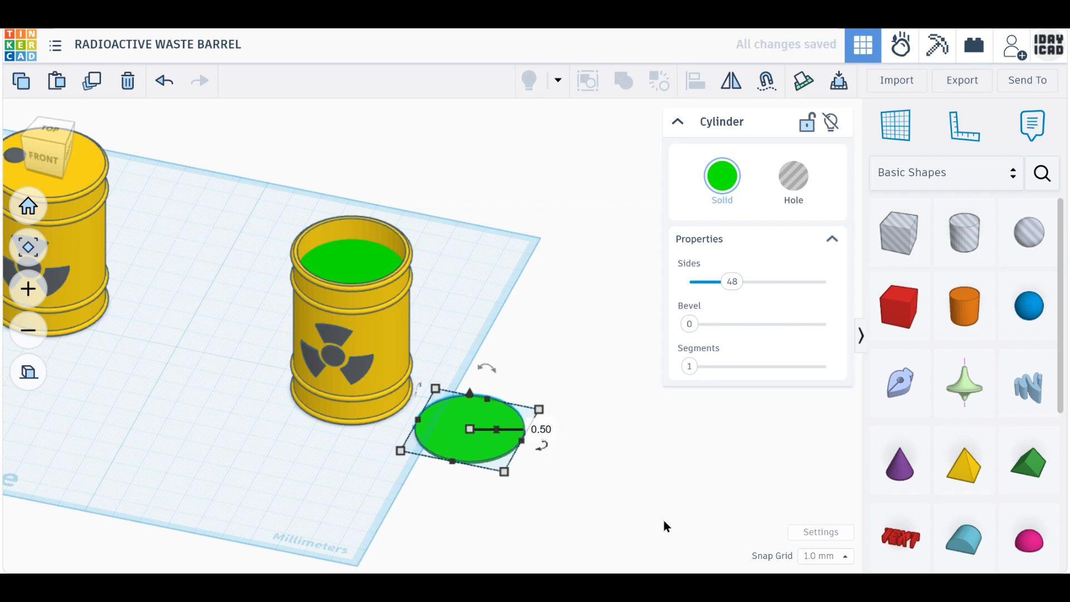
{"action": "left_click", "coordinate": [665, 526]}
Step: Move the flat green disc -79 and 31 mm to the front of the open barrel and widen it into an oval
{"action": "left_click_drag", "start_coordinate": [474, 454], "coordinate": [236, 458]}
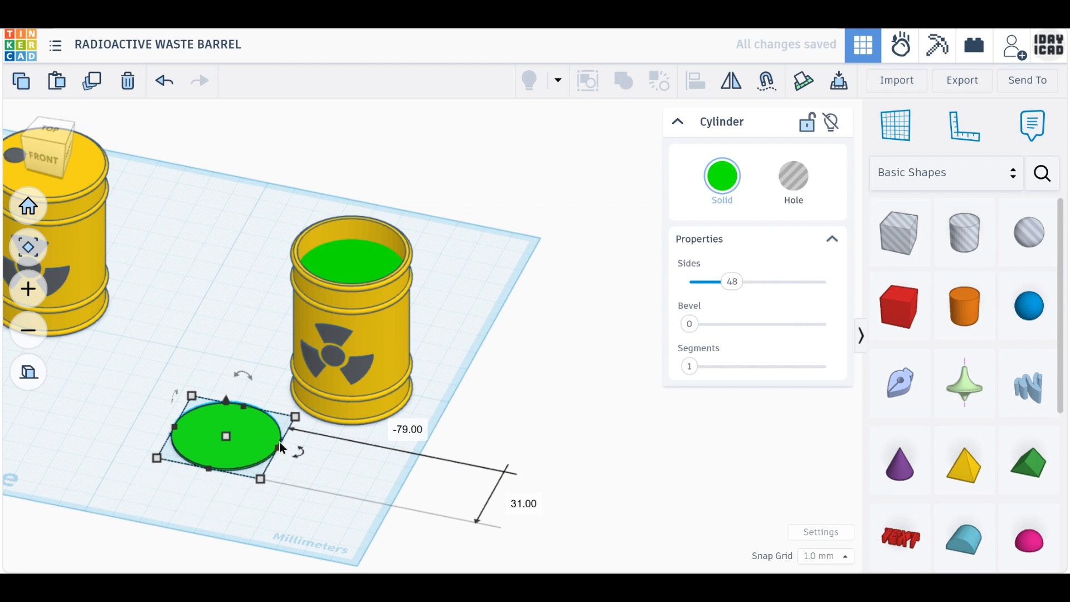
{"action": "left_click", "coordinate": [291, 445]}
{"action": "left_click", "coordinate": [276, 444]}
{"action": "left_click_drag", "start_coordinate": [281, 444], "coordinate": [339, 426]}
Step: Duplicate the green oval twice and arrange the copies as an overlapping puddle, shifting the last one by -37 and 6 mm
{"action": "left_click", "coordinate": [95, 84]}
{"action": "left_click", "coordinate": [91, 91]}
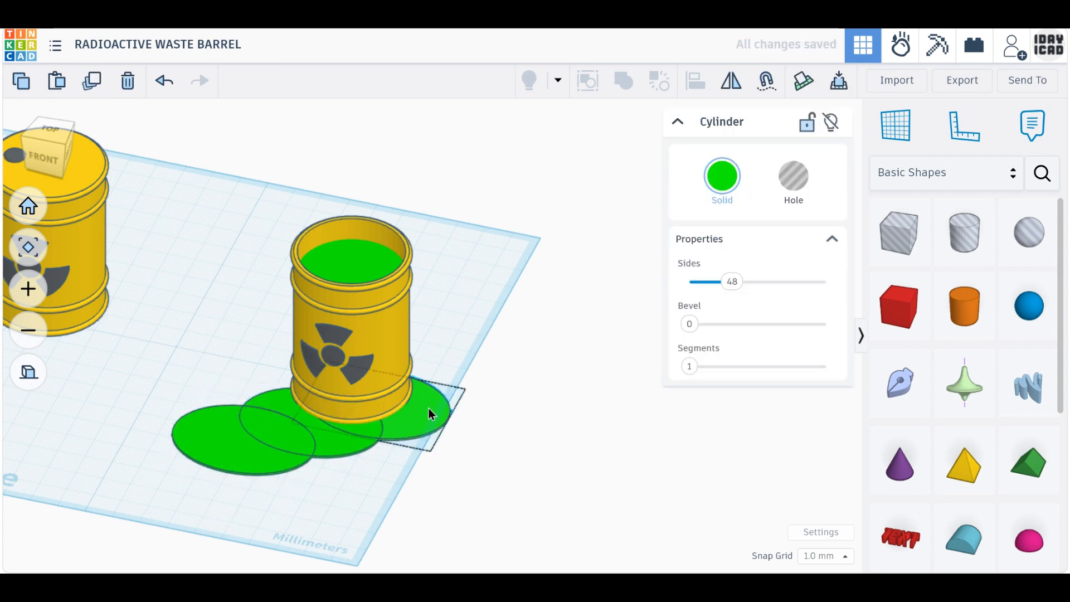
{"action": "left_click_drag", "start_coordinate": [428, 407], "coordinate": [323, 397]}
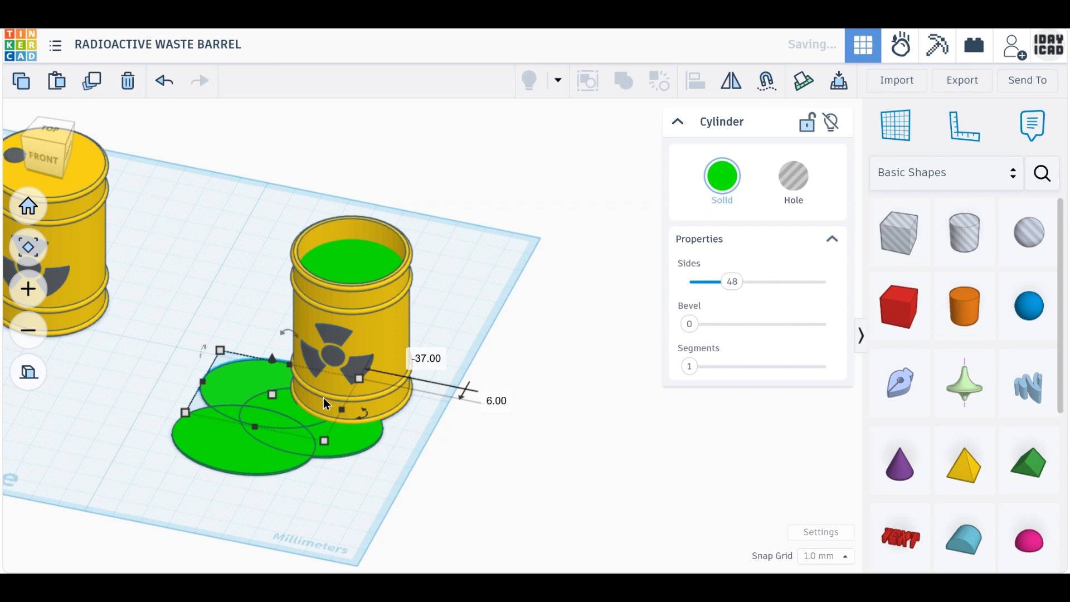
Step: Add a 33 by 28 mm duplicate disc at the puddle's front edge and an even smaller one at its far-left end
{"action": "left_click", "coordinate": [92, 82]}
{"action": "left_click_drag", "start_coordinate": [207, 355], "coordinate": [352, 489]}
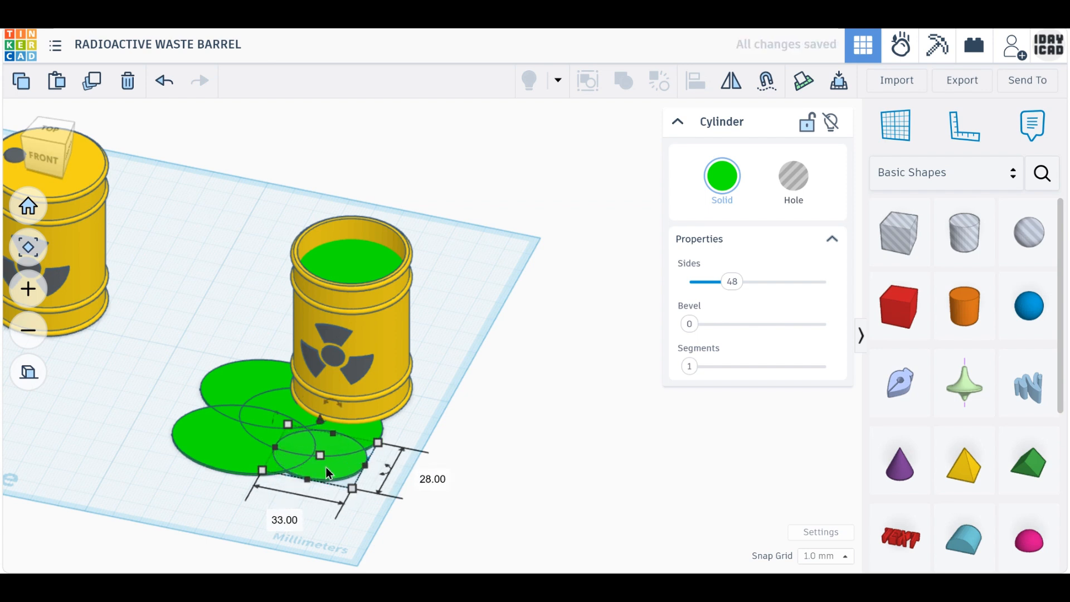
{"action": "left_click", "coordinate": [98, 85]}
{"action": "left_click_drag", "start_coordinate": [320, 456], "coordinate": [212, 379]}
Step: Duplicate the smallest disc and move the copy 28.12 and 31.05 mm so that it overlaps the puddle's small lobe
{"action": "left_click", "coordinate": [92, 81]}
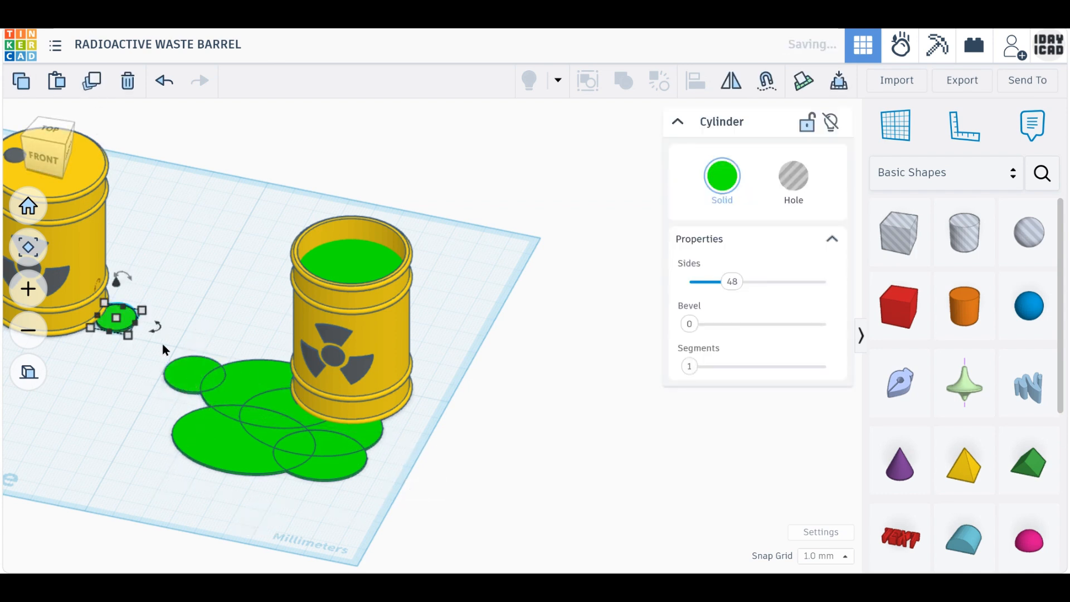
{"action": "left_click_drag", "start_coordinate": [124, 326], "coordinate": [154, 374]}
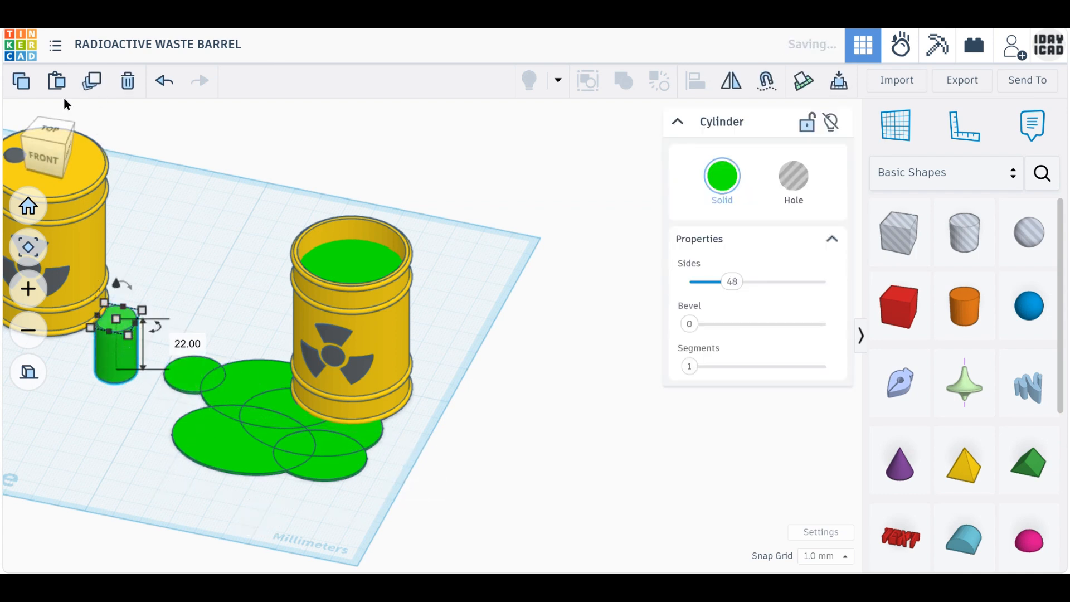
{"action": "left_click", "coordinate": [162, 84]}
{"action": "left_click_drag", "start_coordinate": [125, 325], "coordinate": [172, 390]}
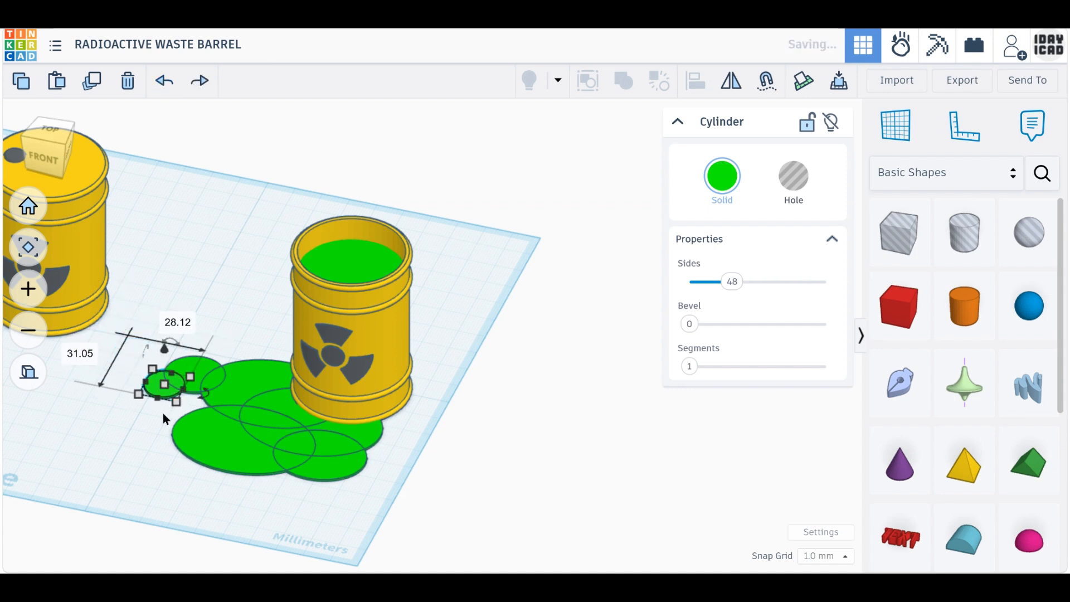
{"action": "left_click", "coordinate": [163, 453]}
Step: Move the open barrel with its contents off the puddle and union the six green discs into one shape
{"action": "middle_click_drag", "start_coordinate": [165, 460], "coordinate": [332, 458]}
{"action": "left_click", "coordinate": [528, 294]}
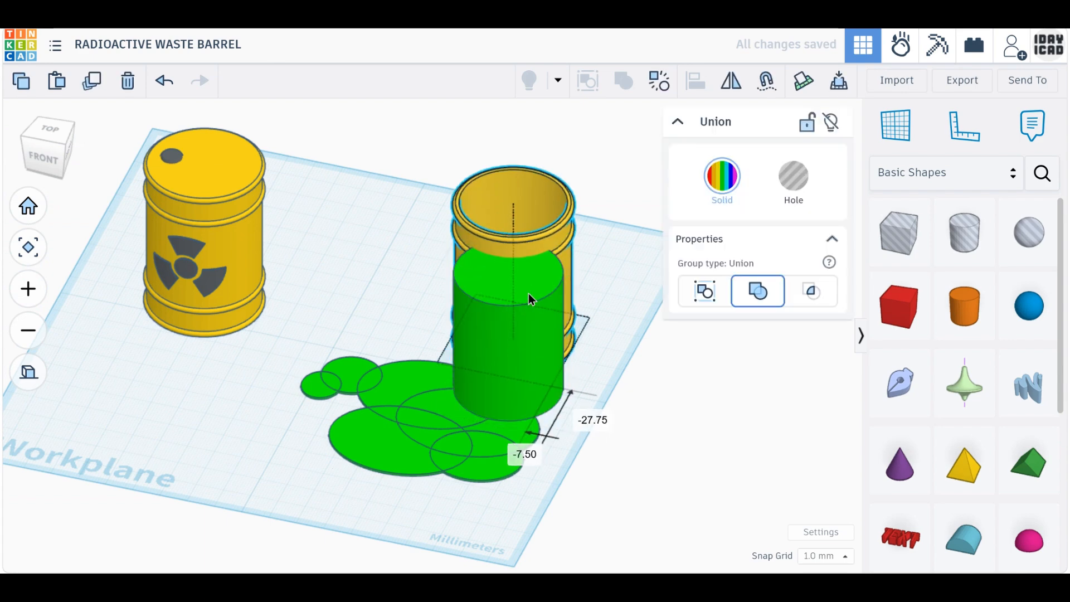
{"action": "left_click", "coordinate": [163, 82]}
{"action": "right_click_drag", "start_coordinate": [367, 288], "coordinate": [654, 329]}
{"action": "key", "text": "ctrl+shift+g"}
{"action": "right_click_drag", "start_coordinate": [477, 188], "coordinate": [545, 363]}
{"action": "left_click_drag", "start_coordinate": [545, 363], "coordinate": [516, 184]}
{"action": "left_click_drag", "start_coordinate": [351, 396], "coordinate": [312, 364]}
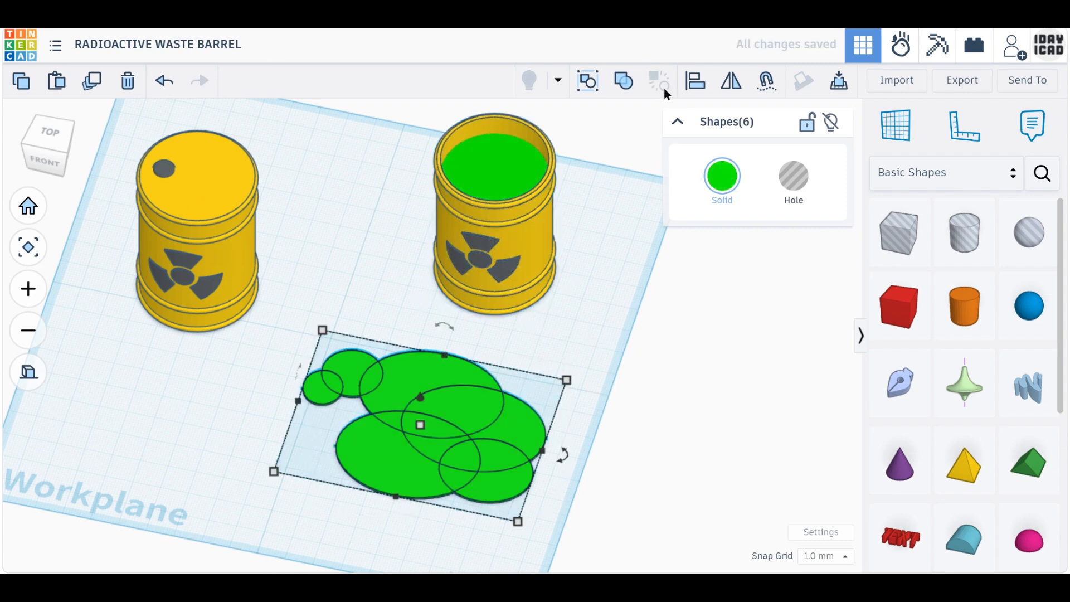
{"action": "left_click", "coordinate": [621, 83]}
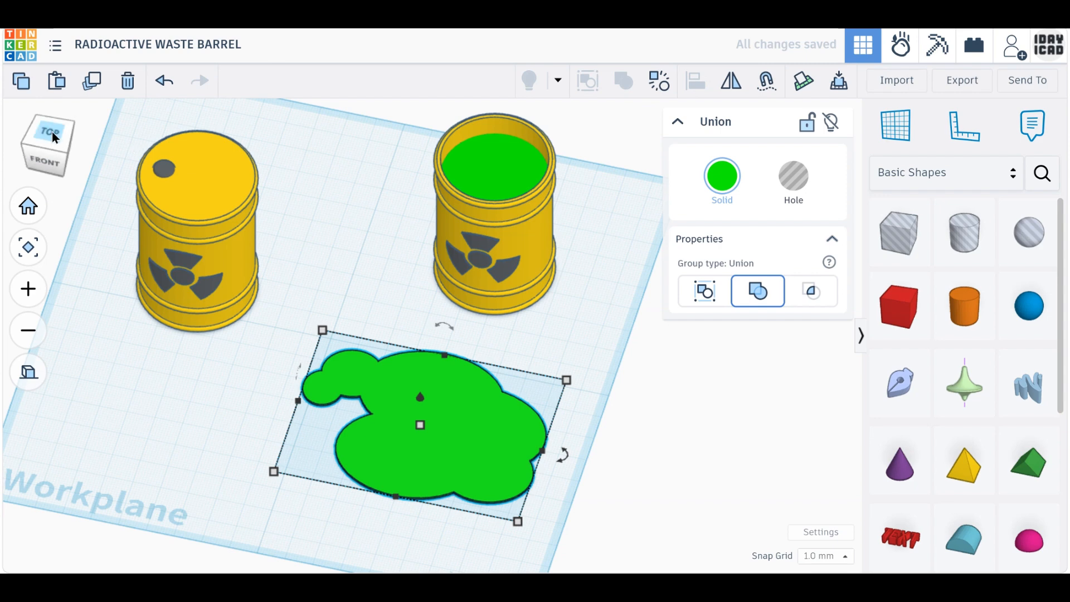
Step: Slide the united green puddle back beneath the open barrel so that it spreads out around the base
{"action": "left_click_drag", "start_coordinate": [52, 131], "coordinate": [61, 141]}
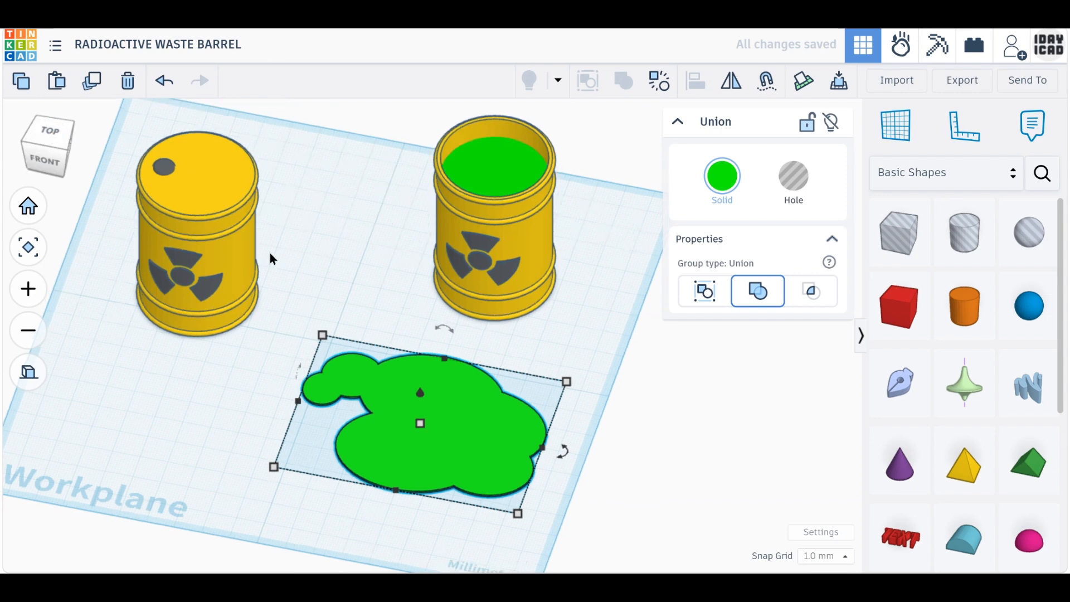
{"action": "left_click", "coordinate": [50, 132]}
{"action": "left_click_drag", "start_coordinate": [500, 428], "coordinate": [470, 245]}
{"action": "right_click_drag", "start_coordinate": [471, 245], "coordinate": [500, 296]}
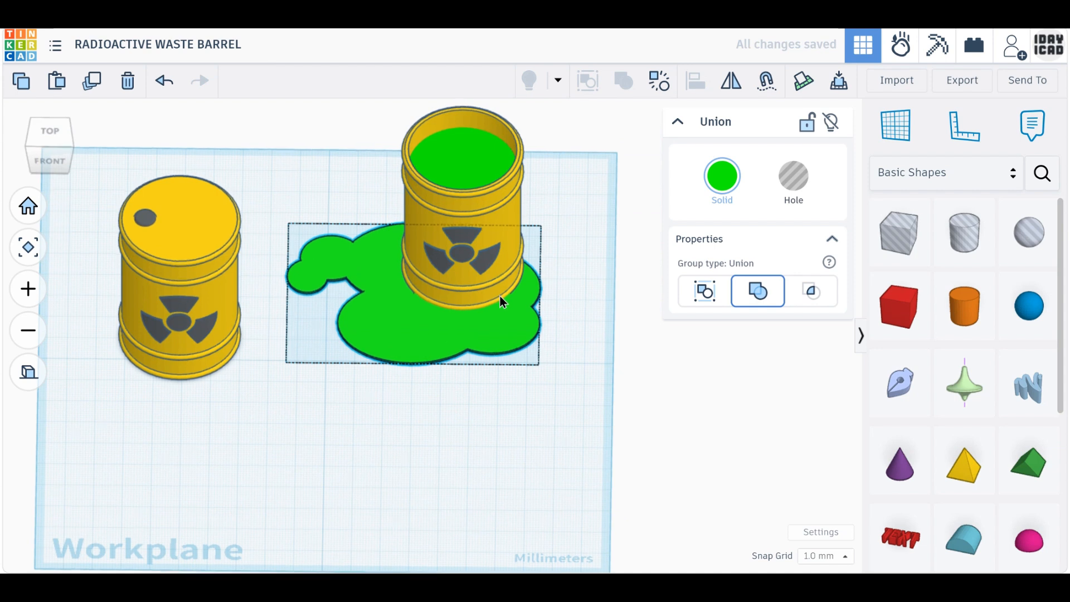
Step: Rotate the open barrel, its contents and the puddle together clockwise on the workplane and shift them slightly
{"action": "left_click_drag", "start_coordinate": [564, 453], "coordinate": [289, 122]}
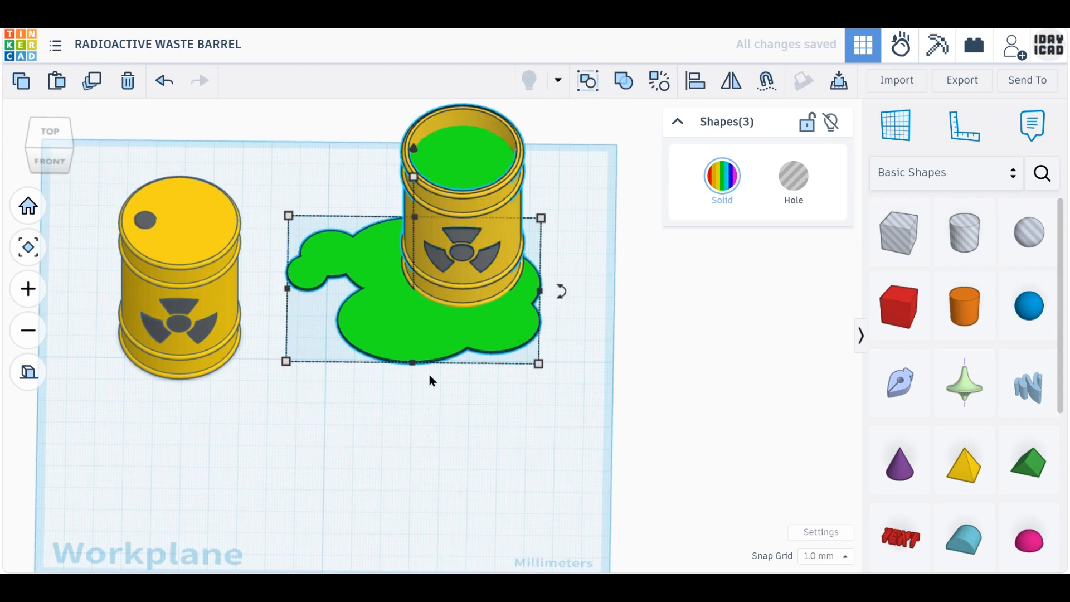
{"action": "left_click_drag", "start_coordinate": [564, 292], "coordinate": [547, 323]}
{"action": "mouse_move", "coordinate": [481, 288]}
{"action": "left_mouse_down"}
{"action": "mouse_move", "coordinate": [469, 310]}
{"action": "mouse_move", "coordinate": [466, 290]}
{"action": "left_mouse_up"}
Step: Turn the closed barrel and cap counterclockwise, shift them 17 and 20 mm towards the front of the puddle, and union them
{"action": "left_click_drag", "start_coordinate": [236, 415], "coordinate": [115, 194]}
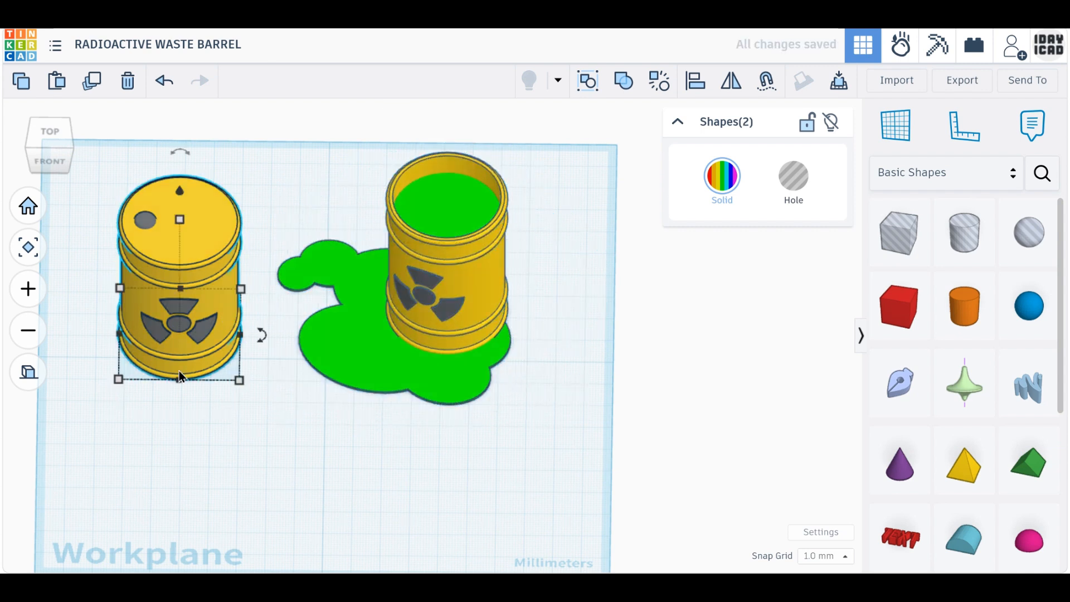
{"action": "left_click_drag", "start_coordinate": [263, 333], "coordinate": [189, 309]}
{"action": "left_click_drag", "start_coordinate": [188, 308], "coordinate": [193, 340]}
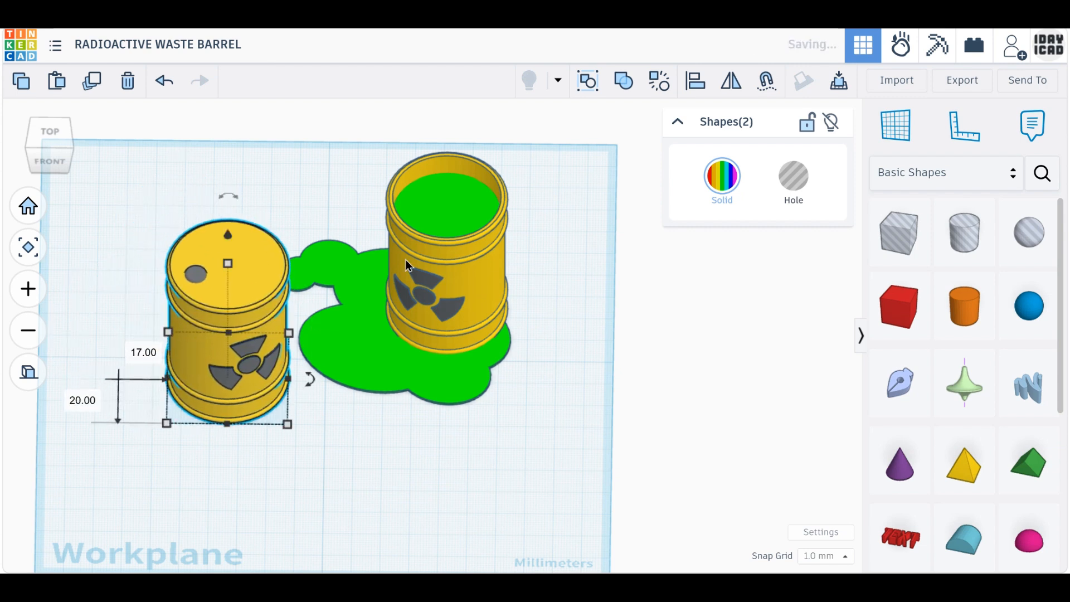
{"action": "left_click", "coordinate": [615, 85]}
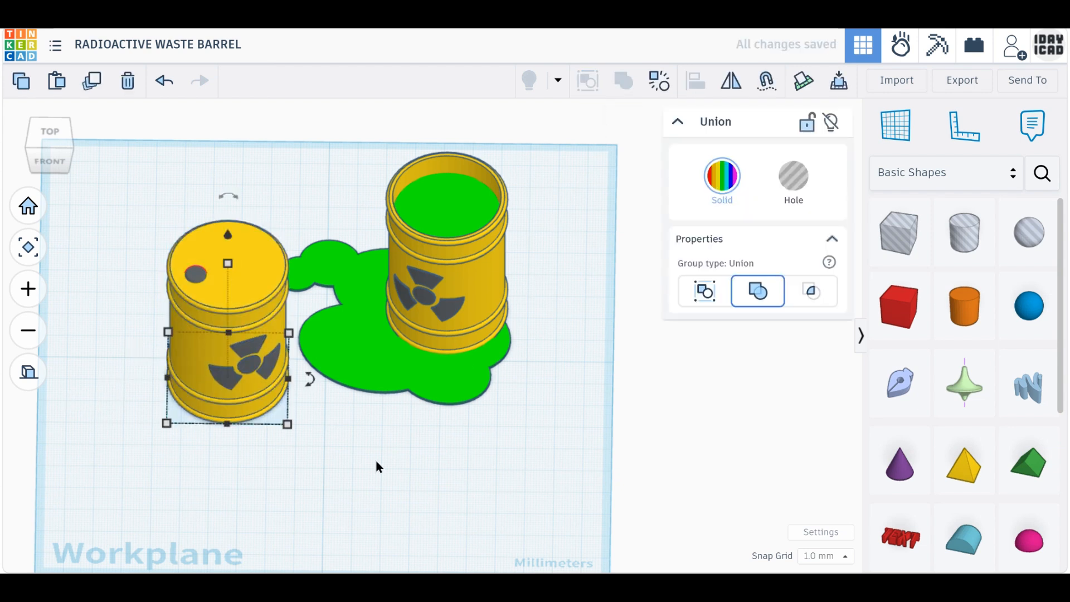
Step: Switch to perspective view and examine both barrels and the green puddle up close from the front
{"action": "middle_click_drag", "start_coordinate": [376, 463], "coordinate": [411, 467]}
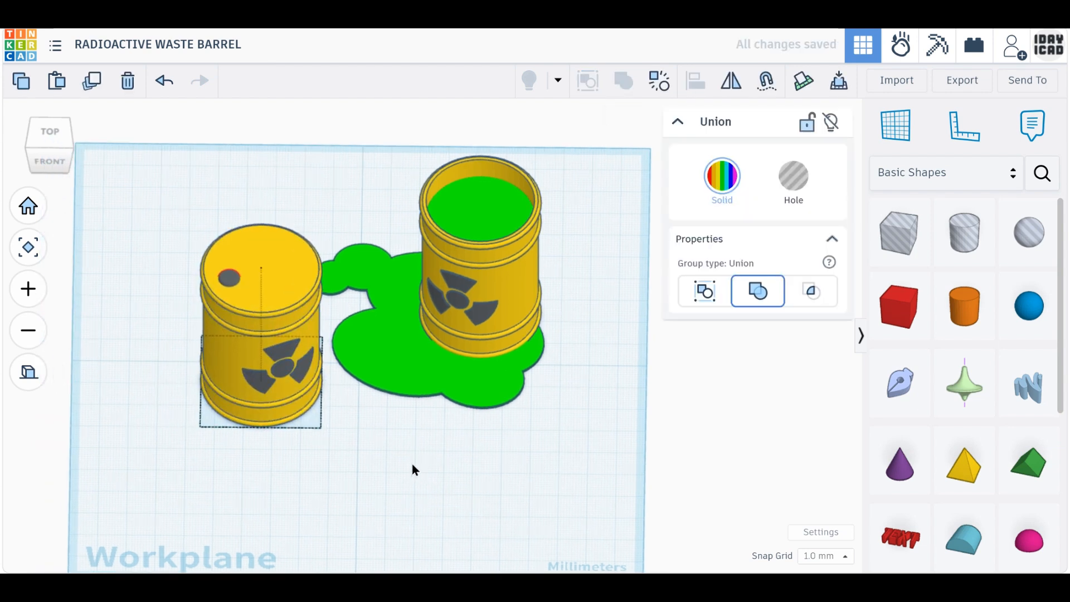
{"action": "left_click", "coordinate": [29, 371]}
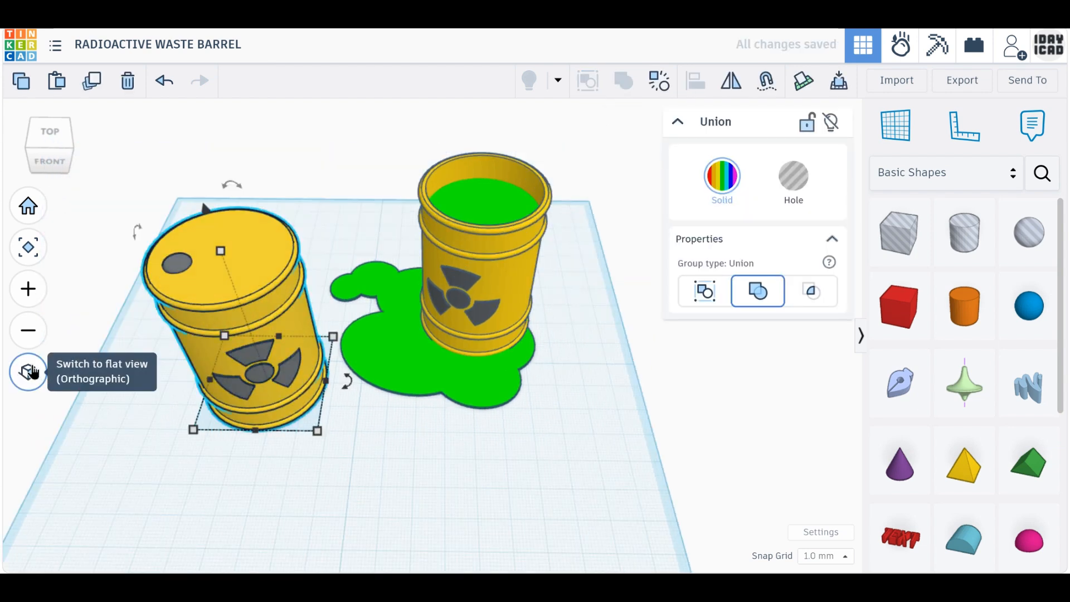
{"action": "left_click", "coordinate": [28, 210]}
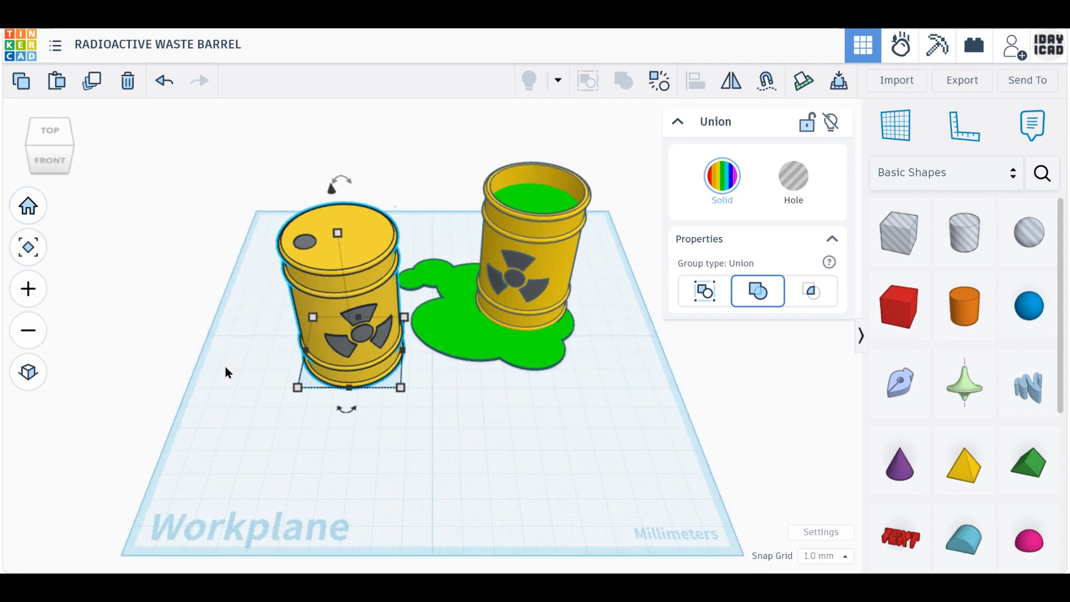
{"action": "left_click", "coordinate": [392, 467]}
{"action": "right_click_drag", "start_coordinate": [500, 423], "coordinate": [431, 401]}
{"action": "scroll", "coordinate": [432, 412], "scroll_direction": "up", "scroll_amount": 5}
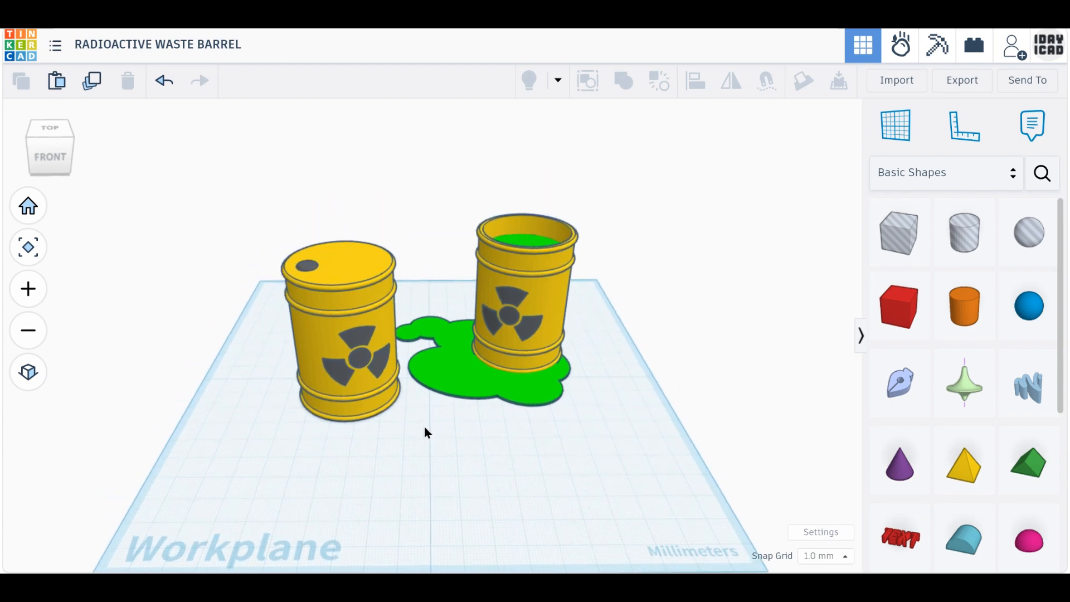
{"action": "scroll", "coordinate": [435, 466], "scroll_direction": "up", "scroll_amount": 2}
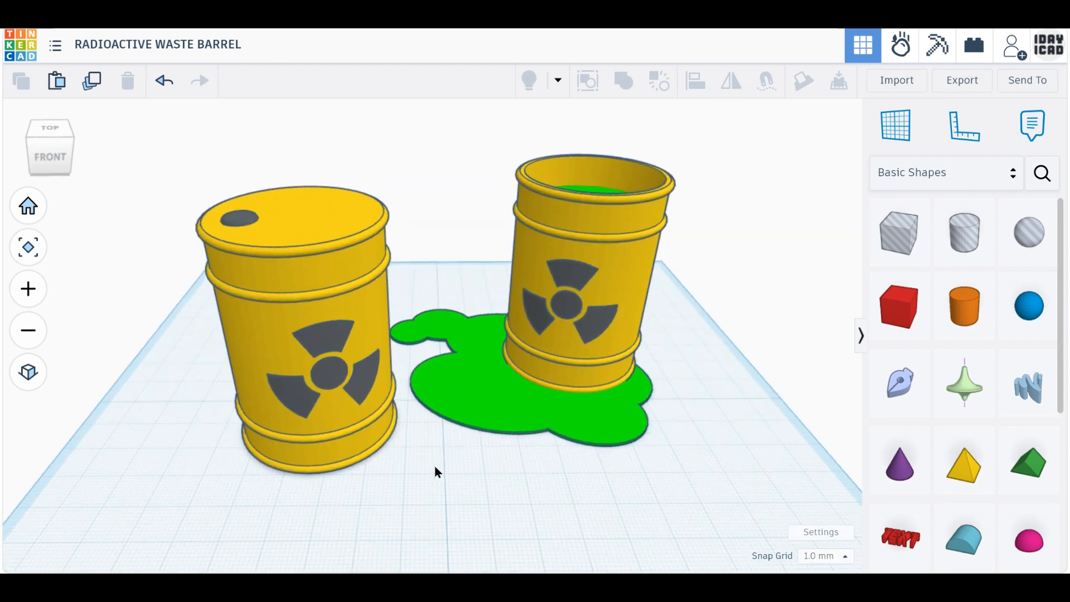
{"action": "middle_click_drag", "start_coordinate": [442, 474], "coordinate": [429, 500]}
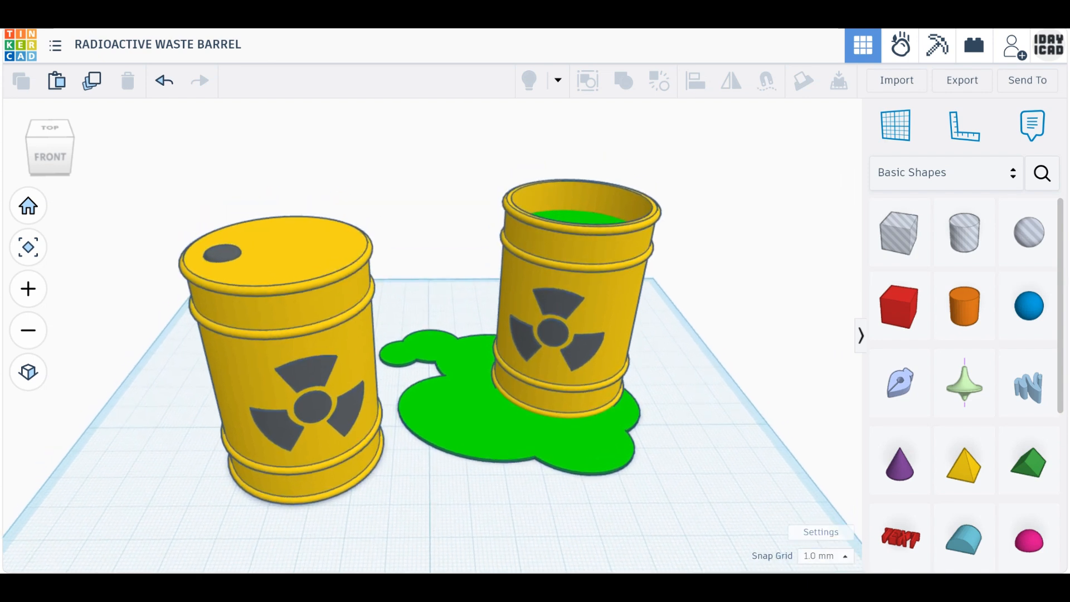